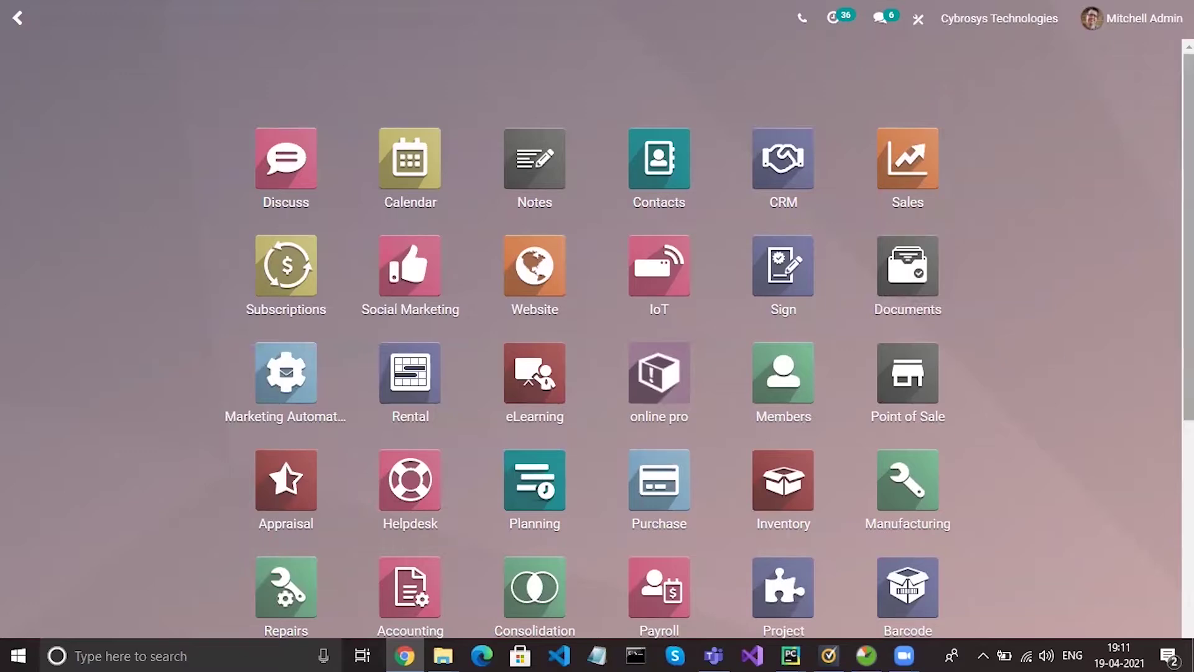
# Step: Look through the installed applications on the home screen and open Apps
pyautogui.scroll(-3, 598, 354)
pyautogui.scroll(-1, 597, 355)
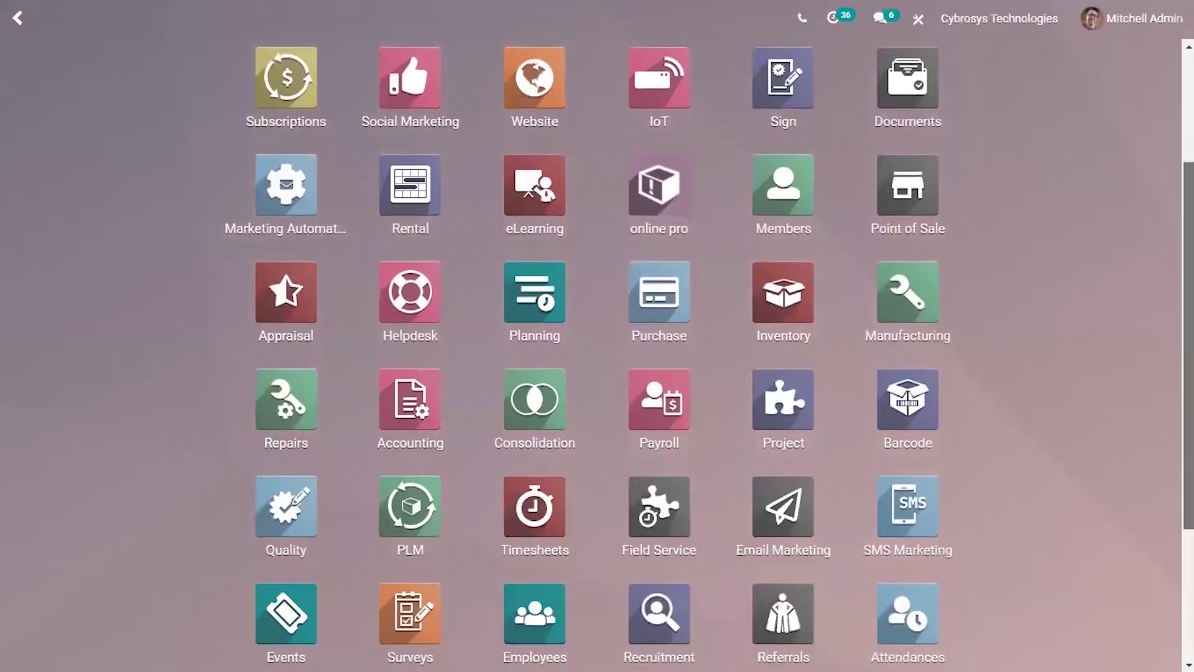
pyautogui.moveTo(1188, 346); pyautogui.dragTo(1188, 348)
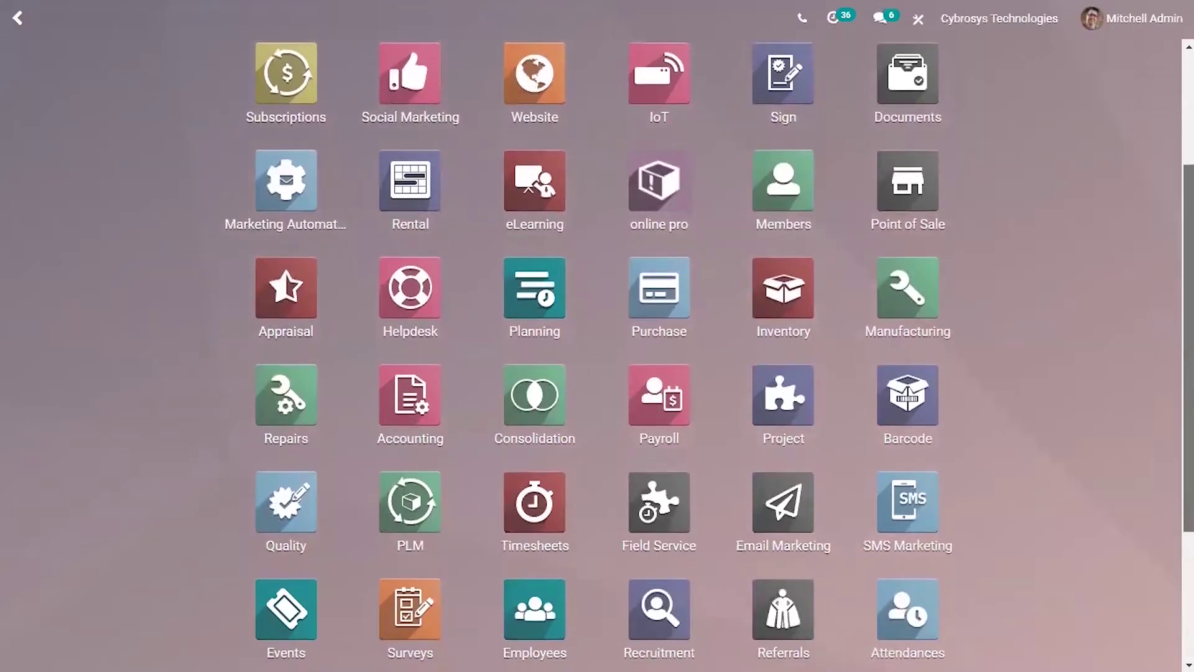
pyautogui.scroll(3, 709, 354)
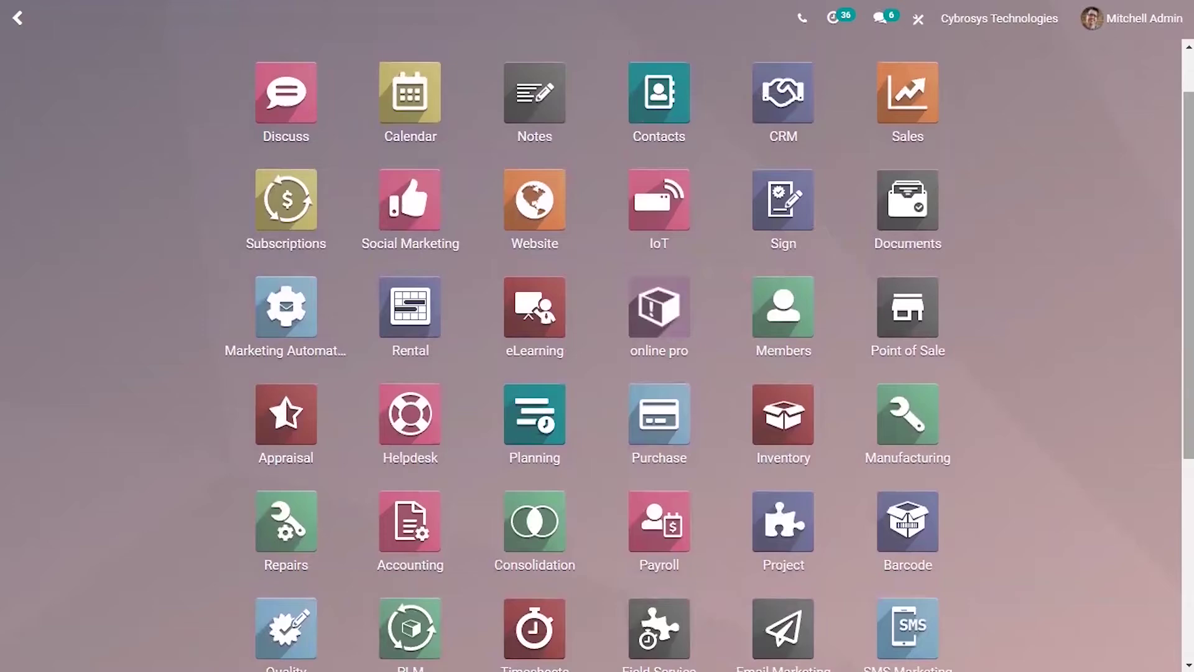
pyautogui.scroll(-4, 709, 355)
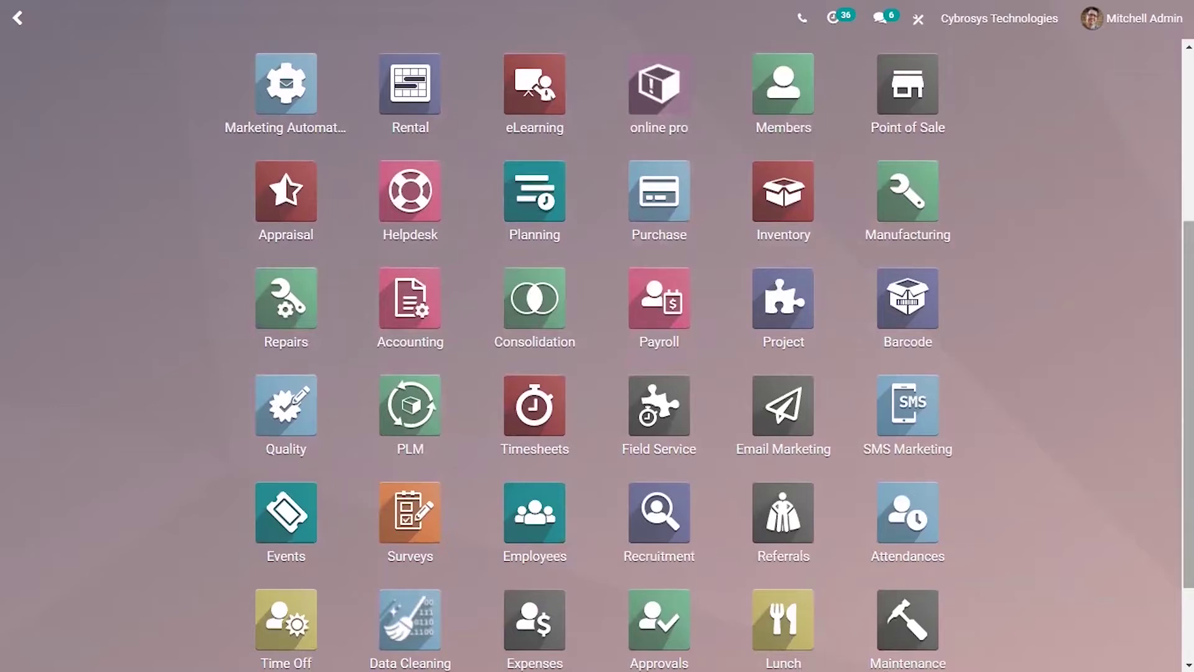
pyautogui.scroll(-2, 597, 355)
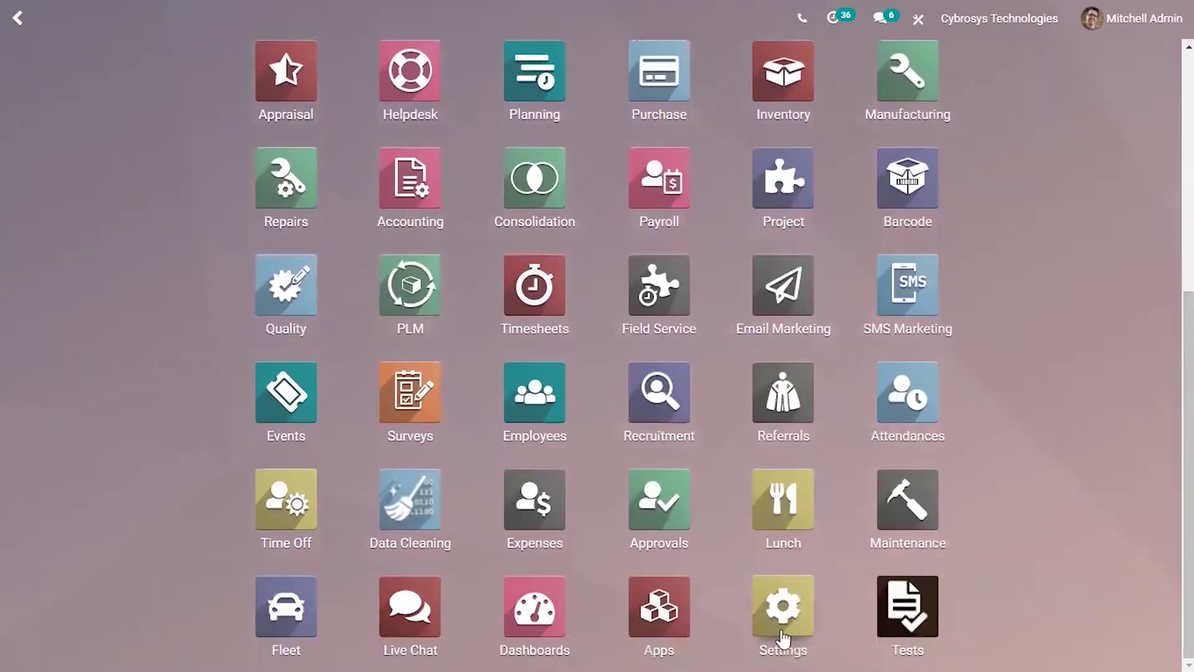
pyautogui.click(665, 631)
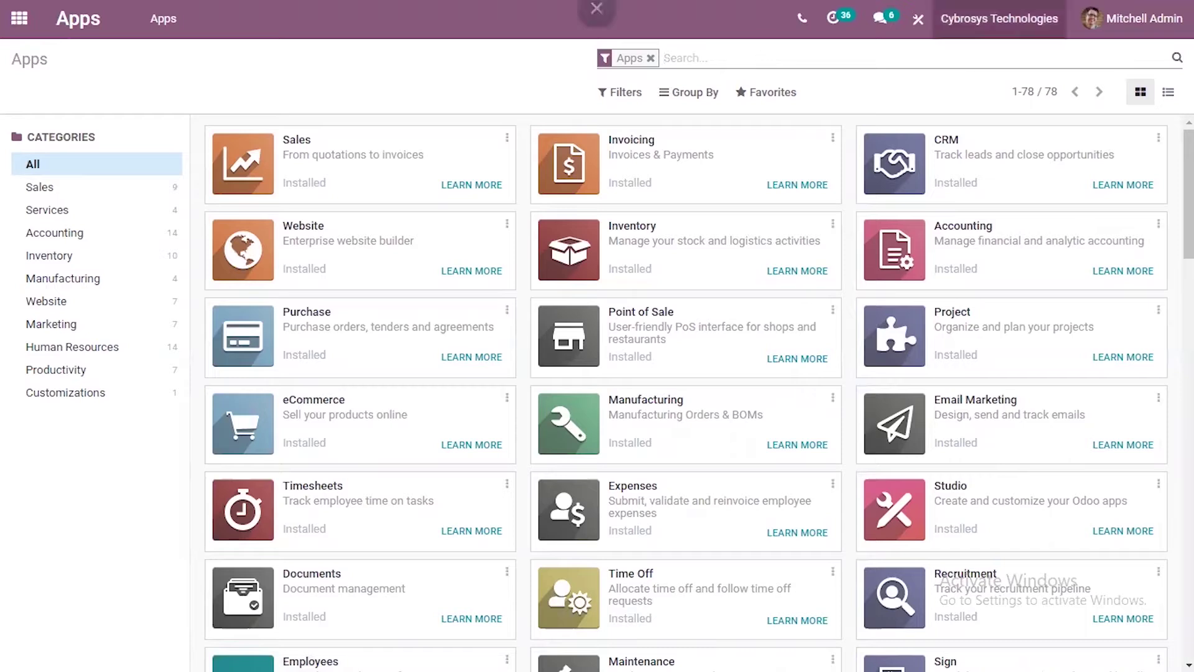
# Step: Remove the Apps filter from the module list and search for modules matching "argen"
pyautogui.scroll(-9, 684, 392)
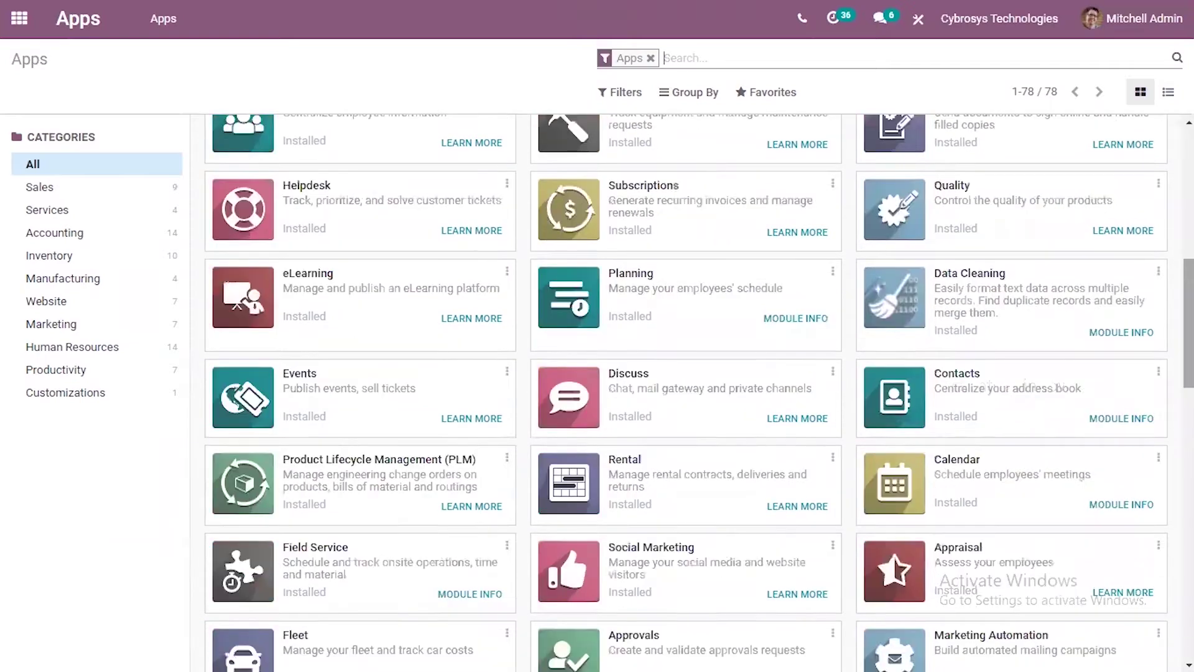
pyautogui.scroll(-1, 685, 392)
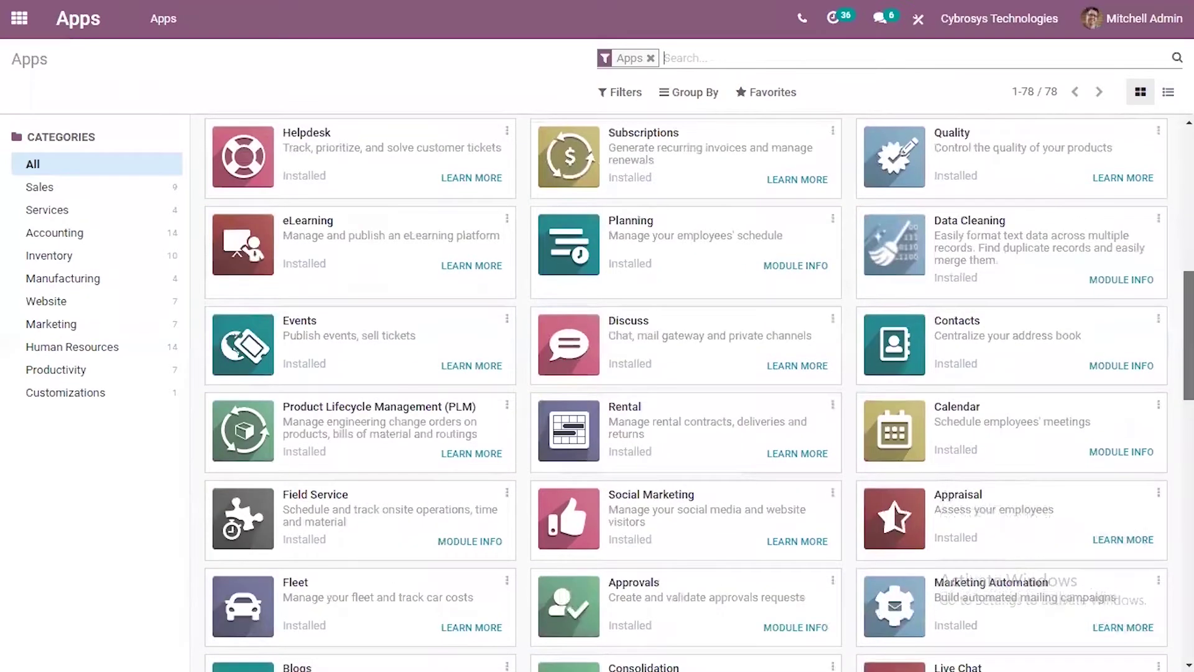
pyautogui.scroll(7, 941, 195)
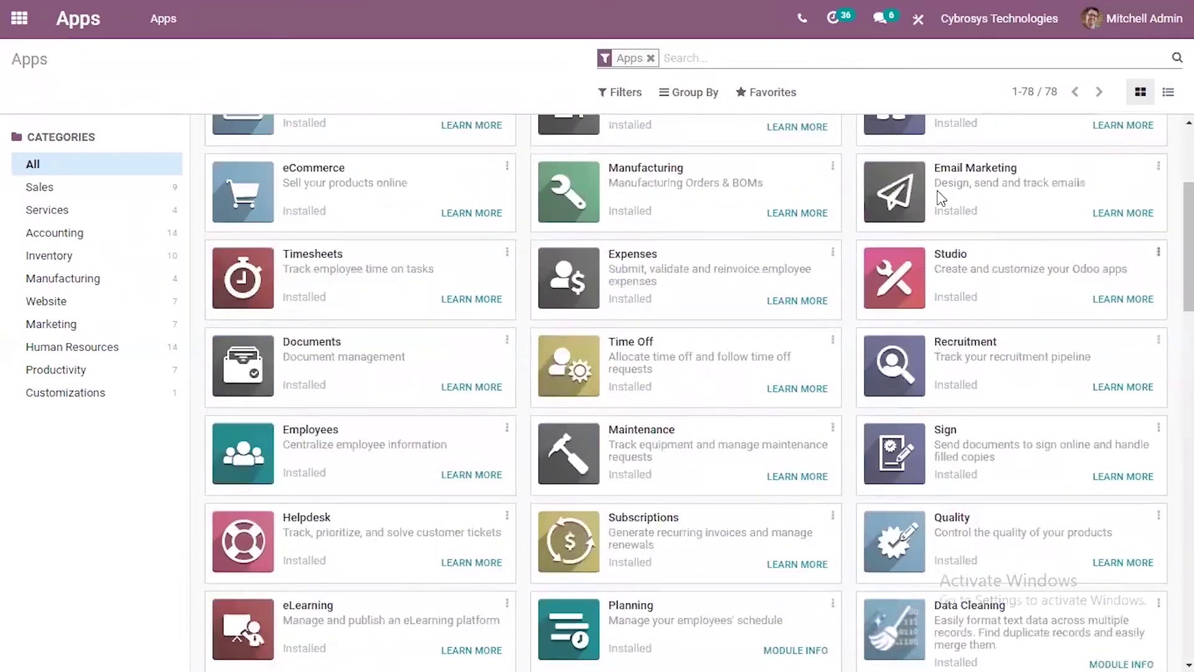
pyautogui.click(652, 59)
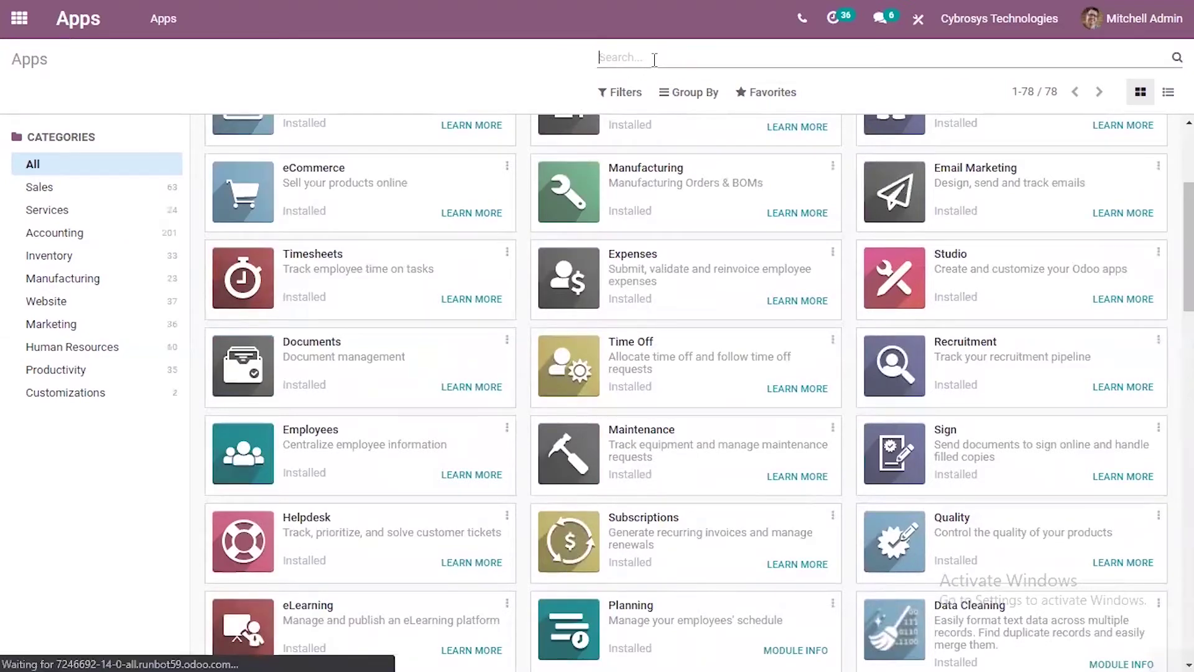
pyautogui.write('argen')
pyautogui.press('Return')
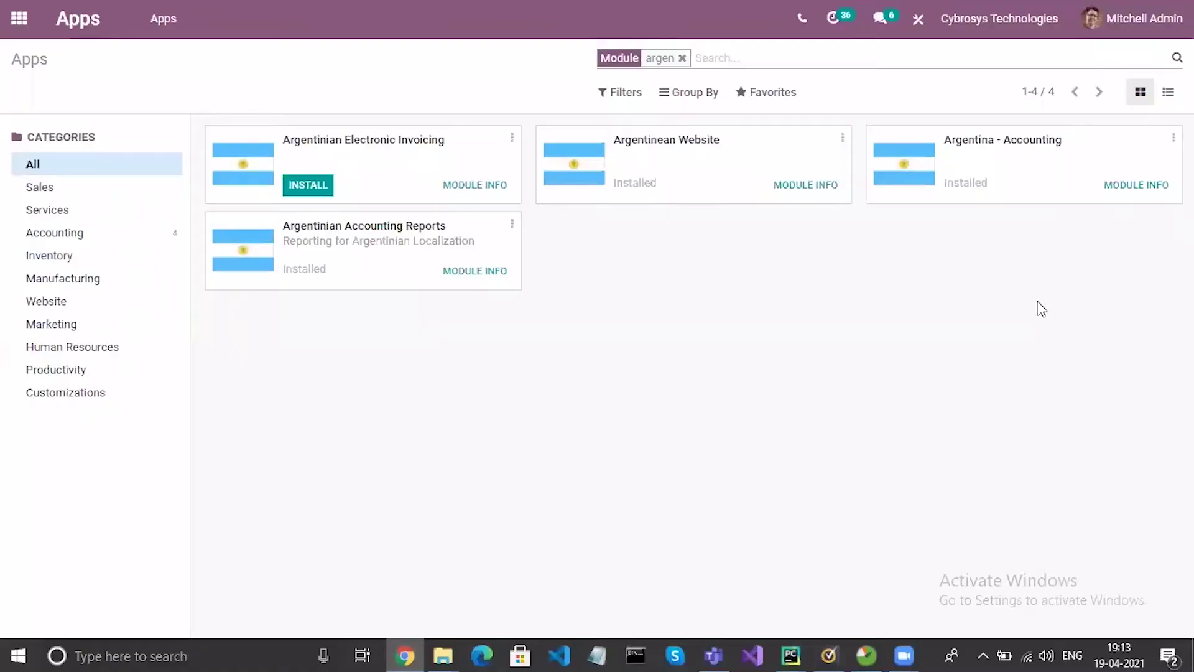
# Step: Replace the module search with the technical name "l10n_ar"
pyautogui.click(682, 59)
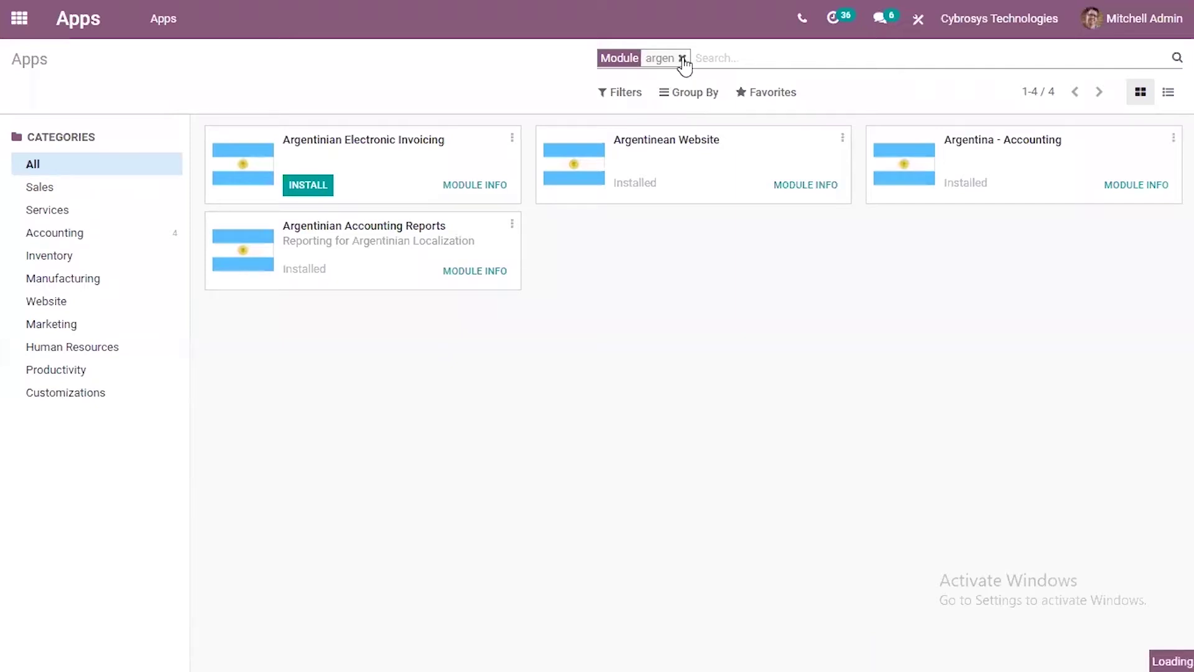
pyautogui.write('l')
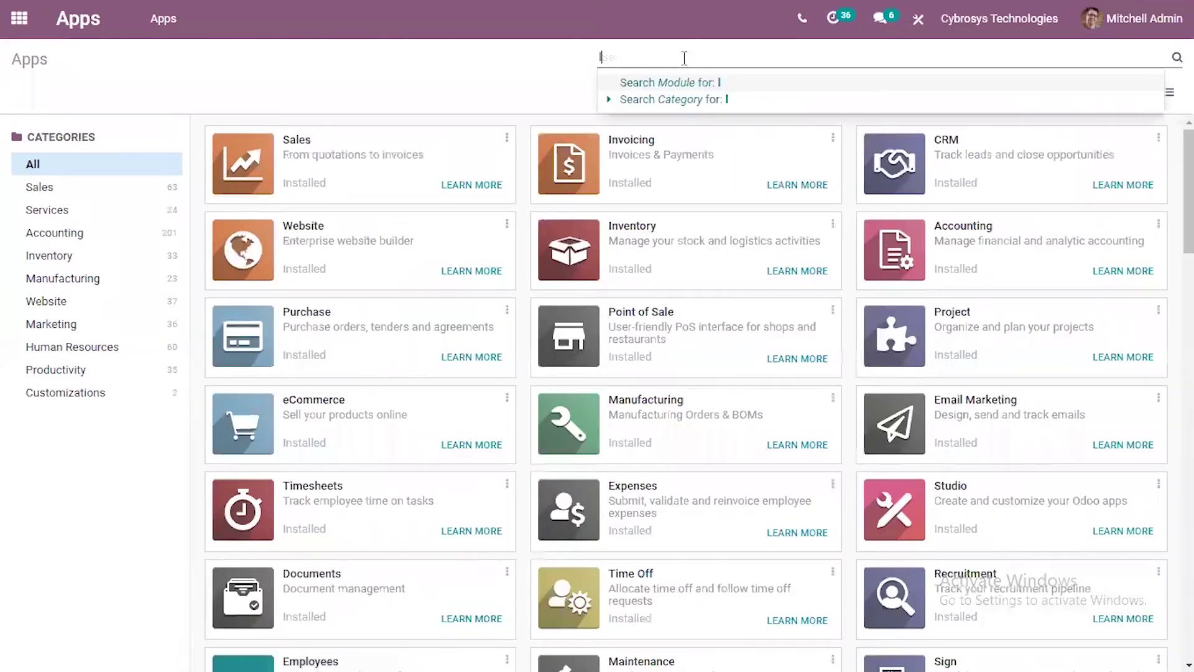
pyautogui.write('10n_ar')
pyautogui.press('Return')
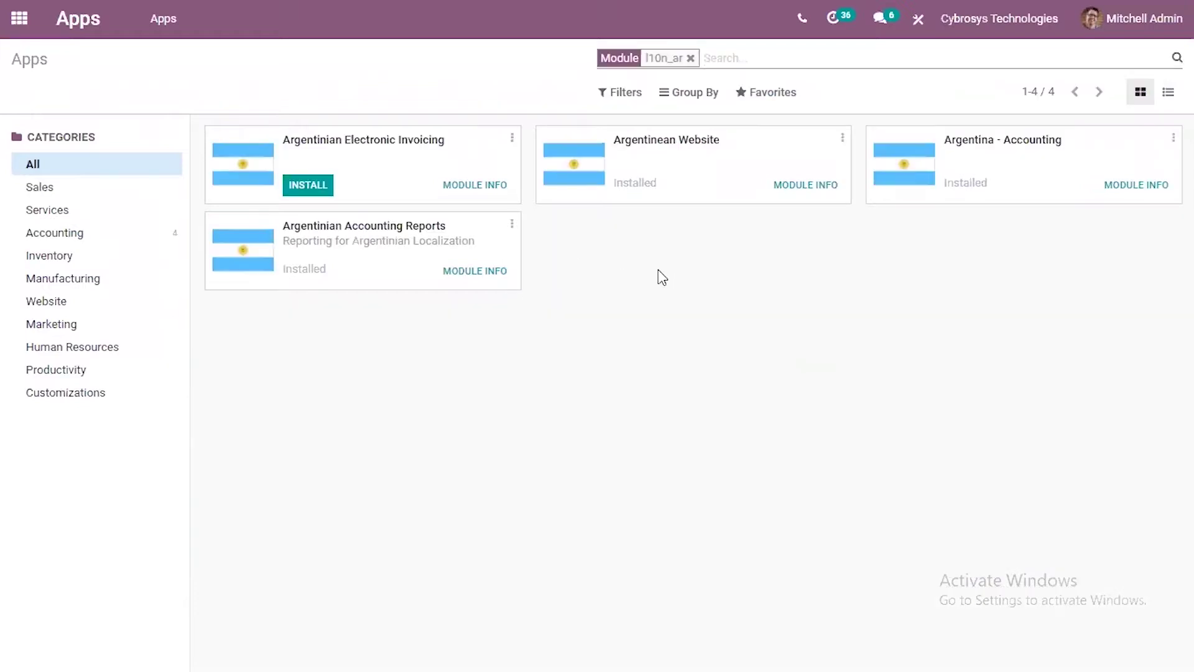
# Step: Install the Argentinian Electronic Invoicing module
pyautogui.click(1065, 154)
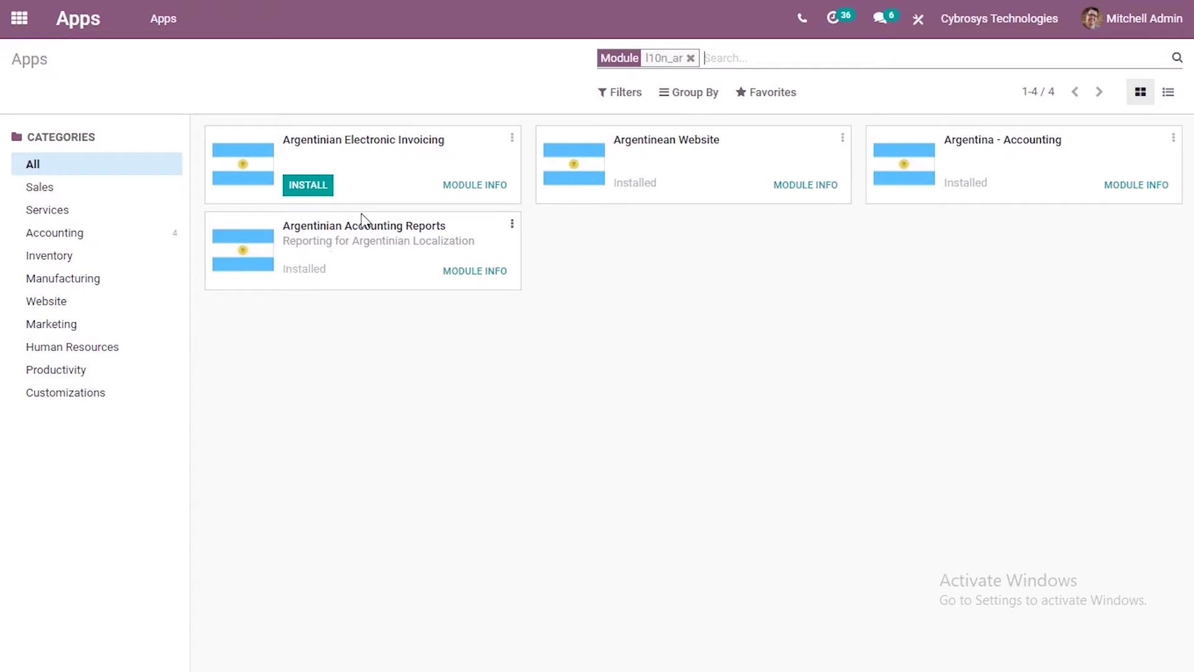
pyautogui.click(310, 189)
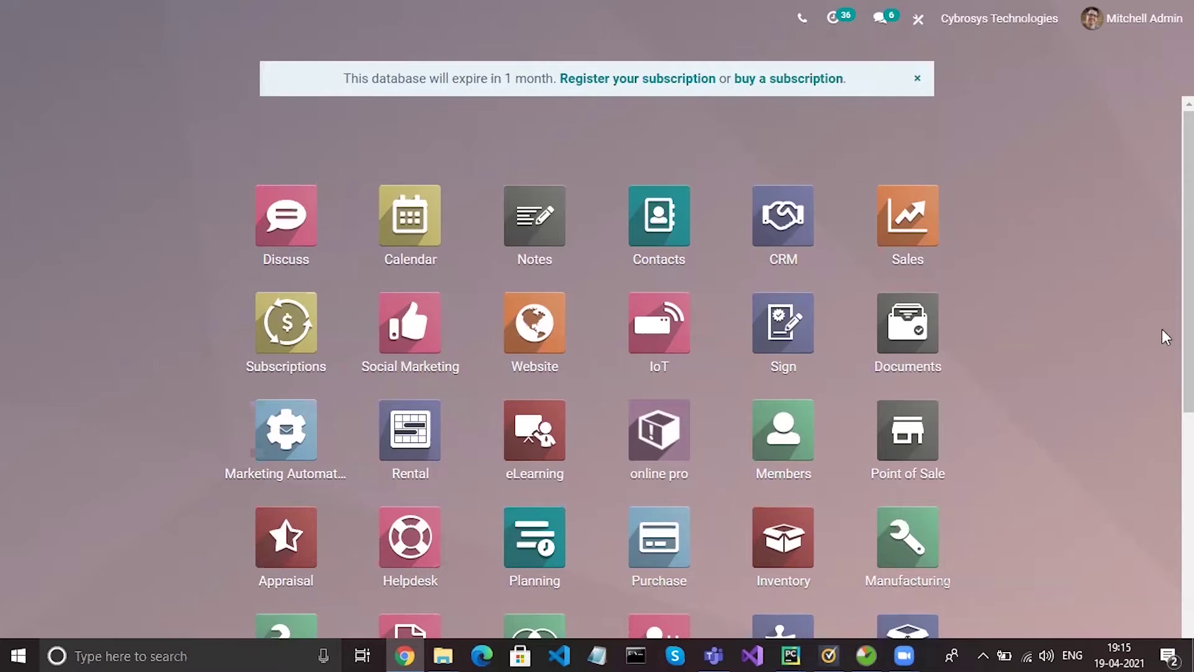
# Step: Go to the company management list in Settings and open the Cybrosys Technologies record
pyautogui.scroll(-3, 1162, 330)
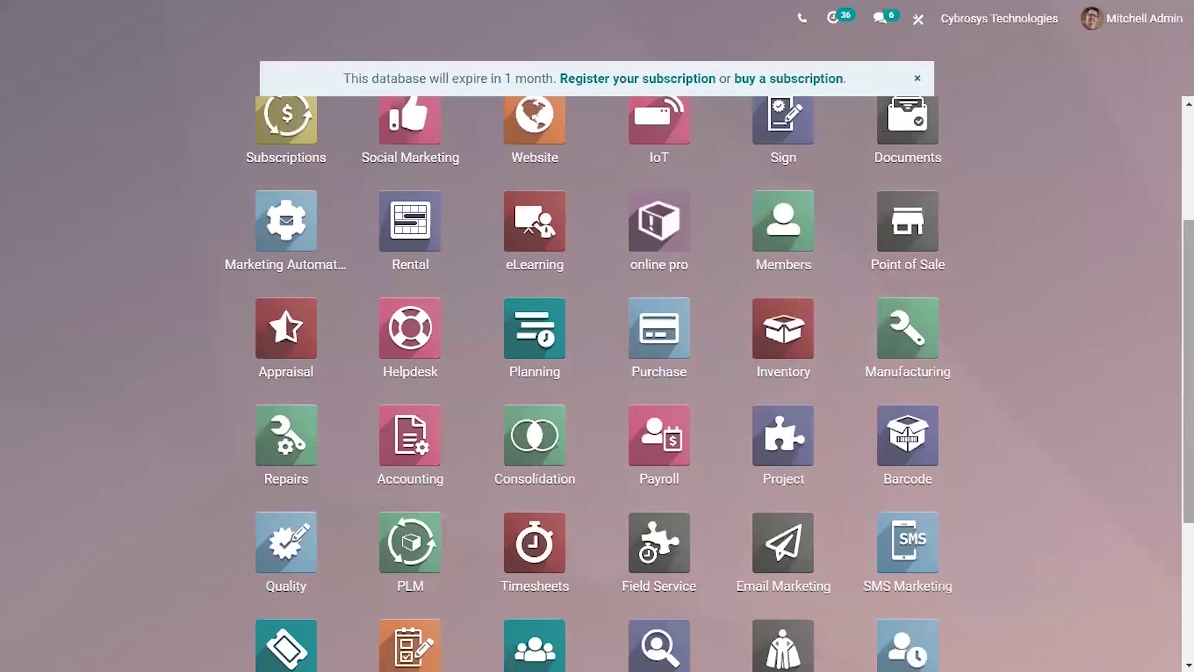
pyautogui.scroll(-4, 597, 380)
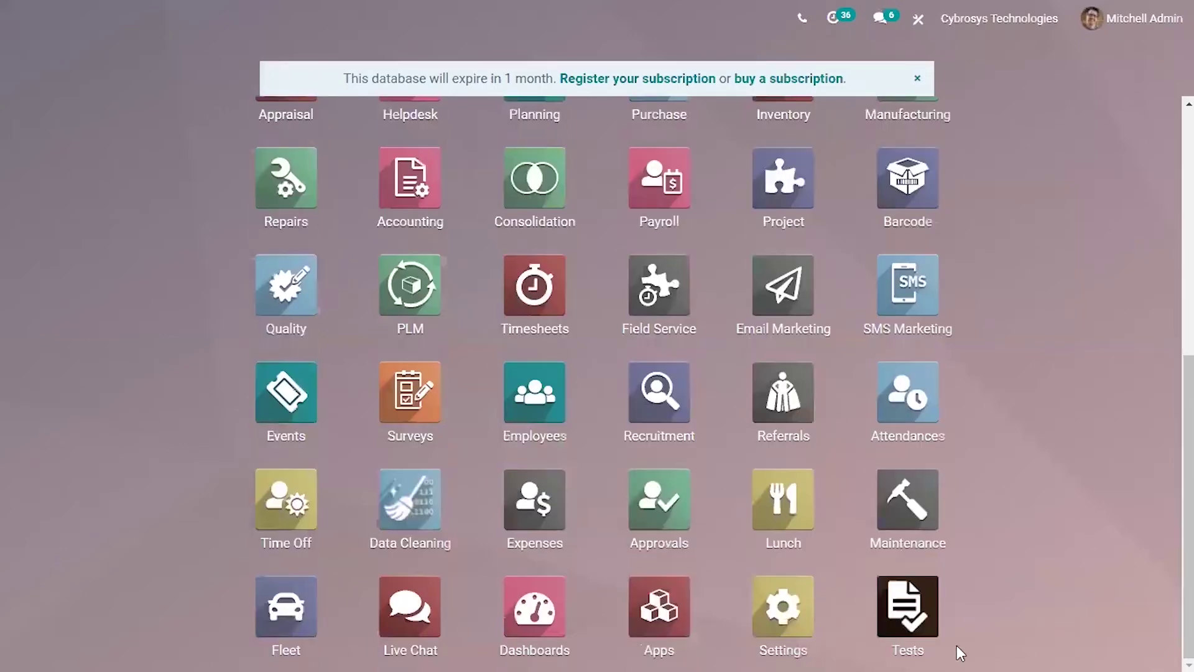
pyautogui.click(804, 638)
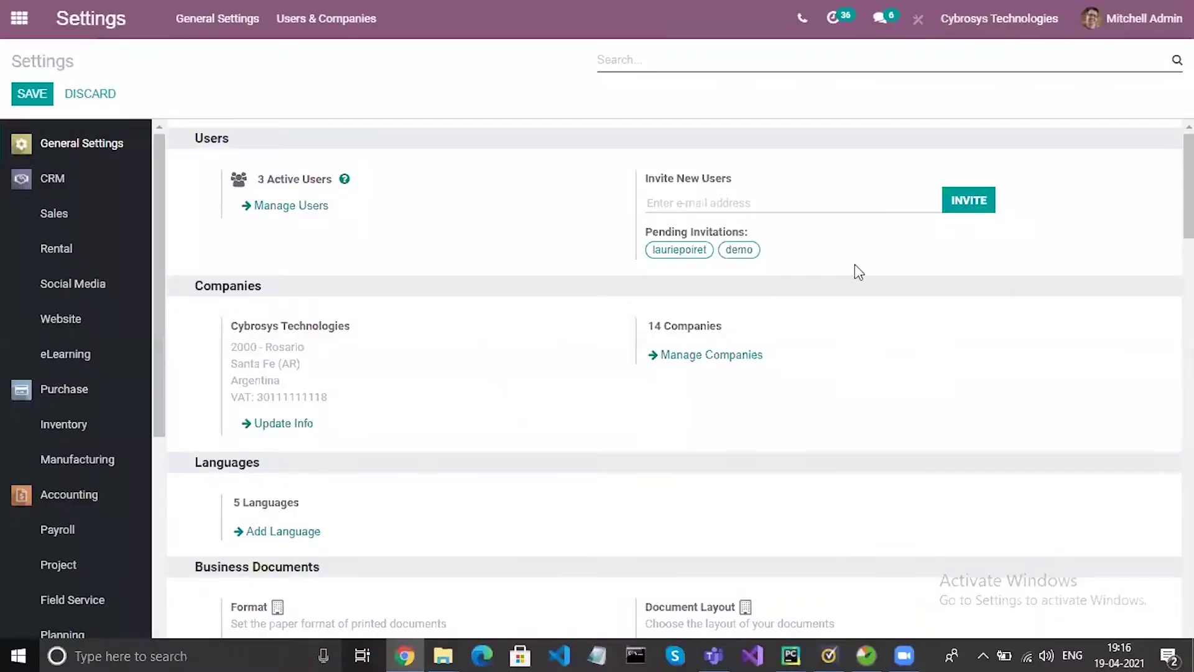
pyautogui.click(724, 360)
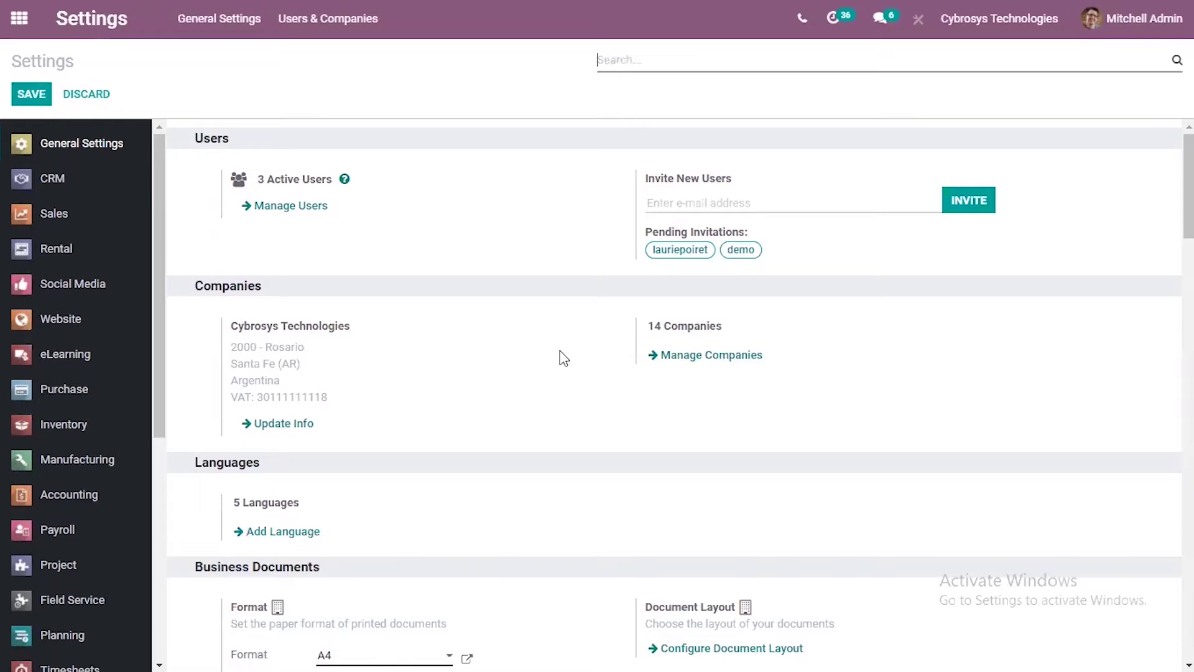
pyautogui.click(711, 355)
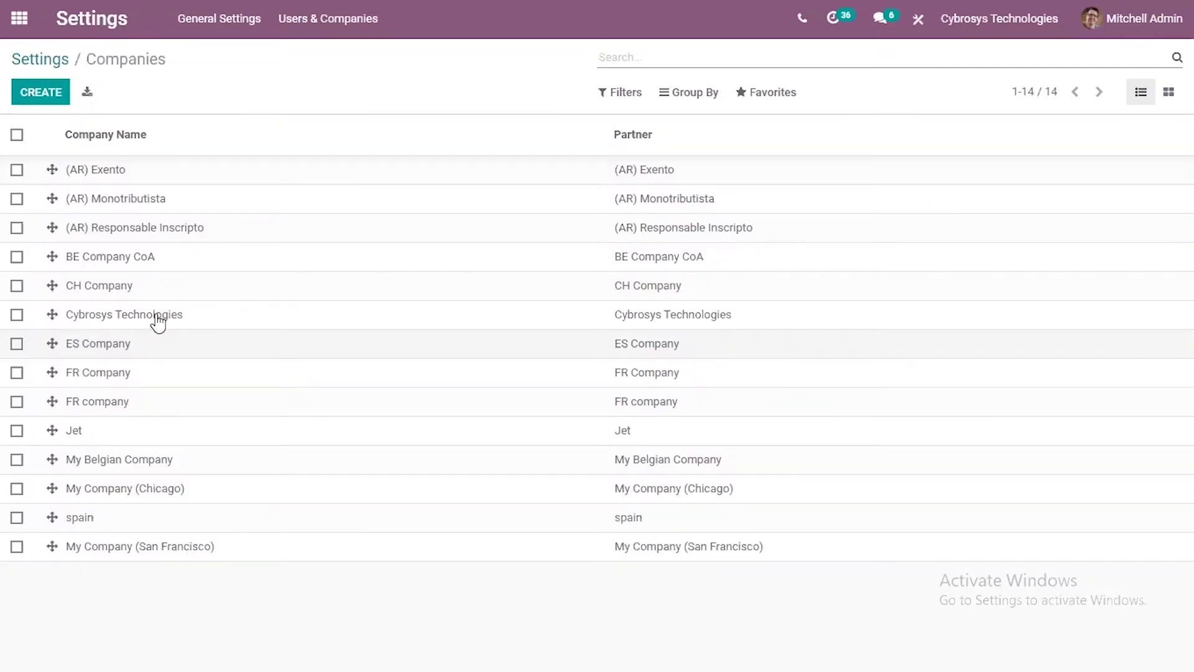
pyautogui.click(166, 320)
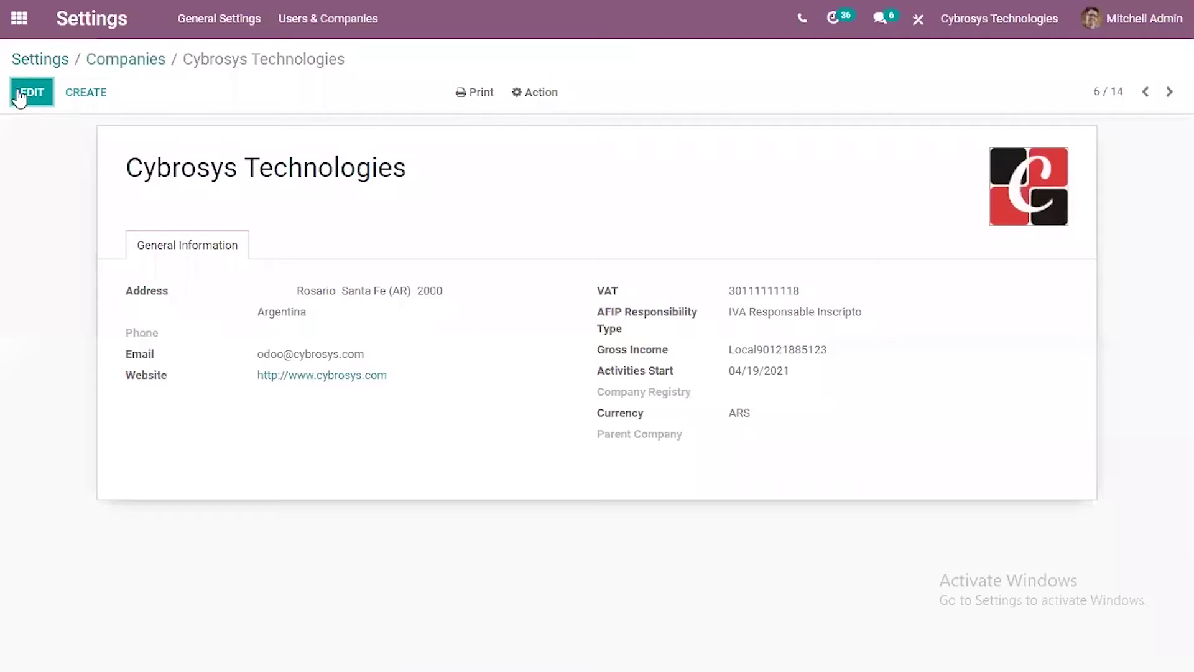
# Step: Review the company's AFIP Responsibility Type and Gross Income fields in edit mode, and save the record
pyautogui.click(20, 95)
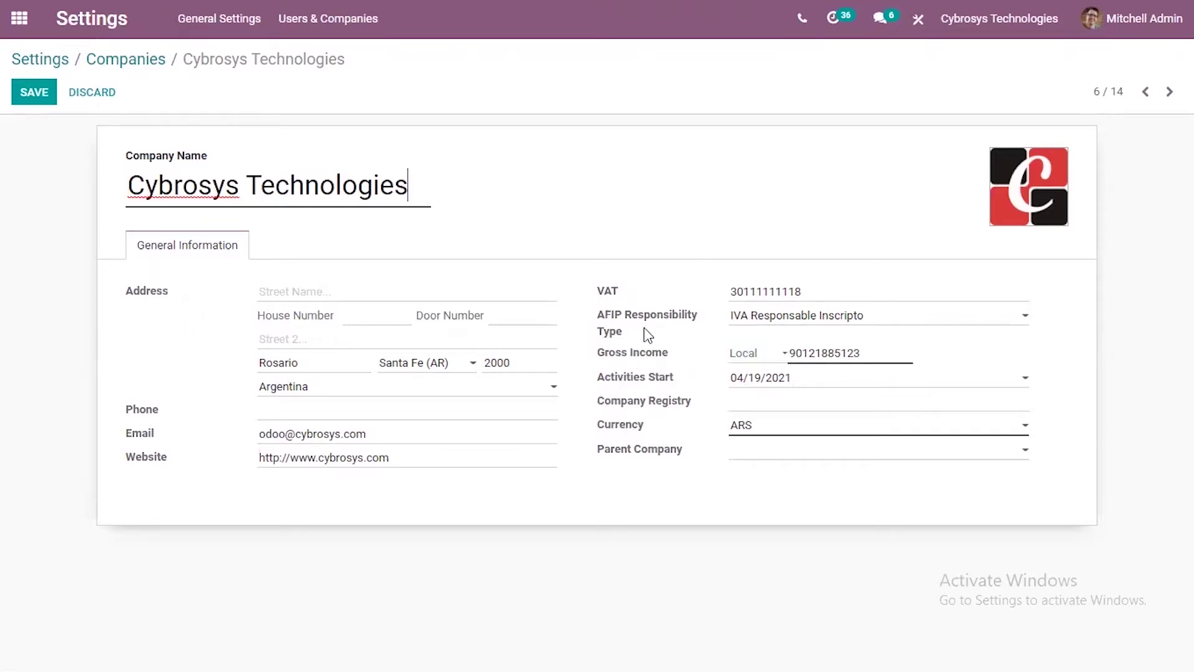
pyautogui.moveTo(645, 330)
pyautogui.moveTo(757, 357)
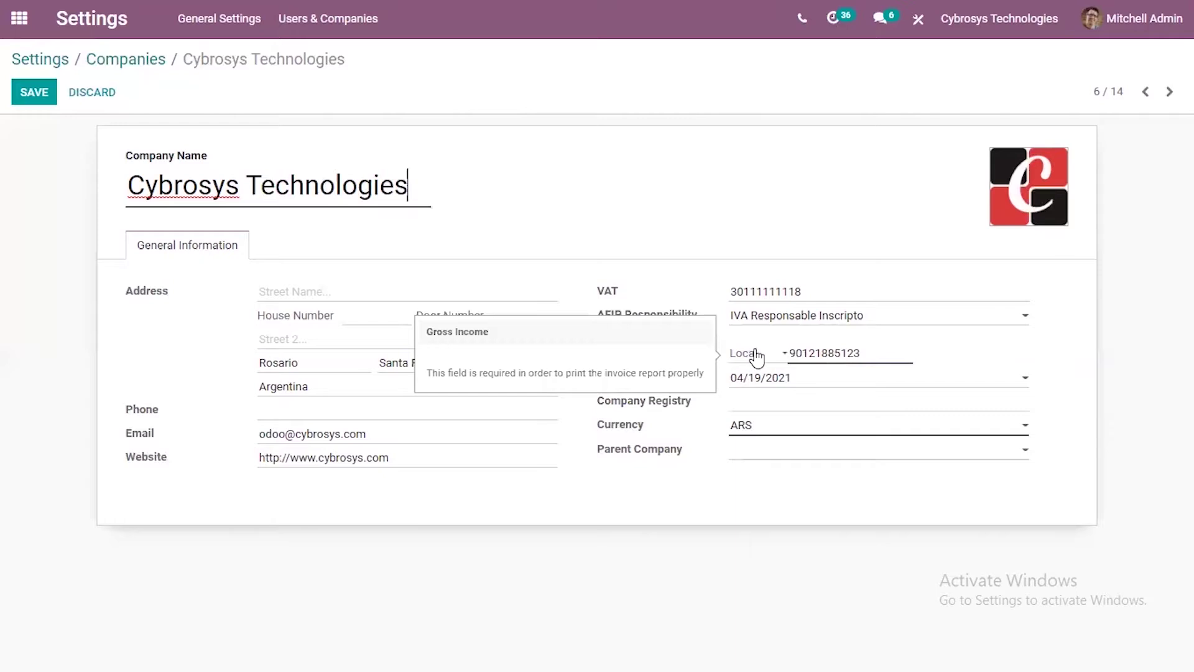
pyautogui.click(801, 318)
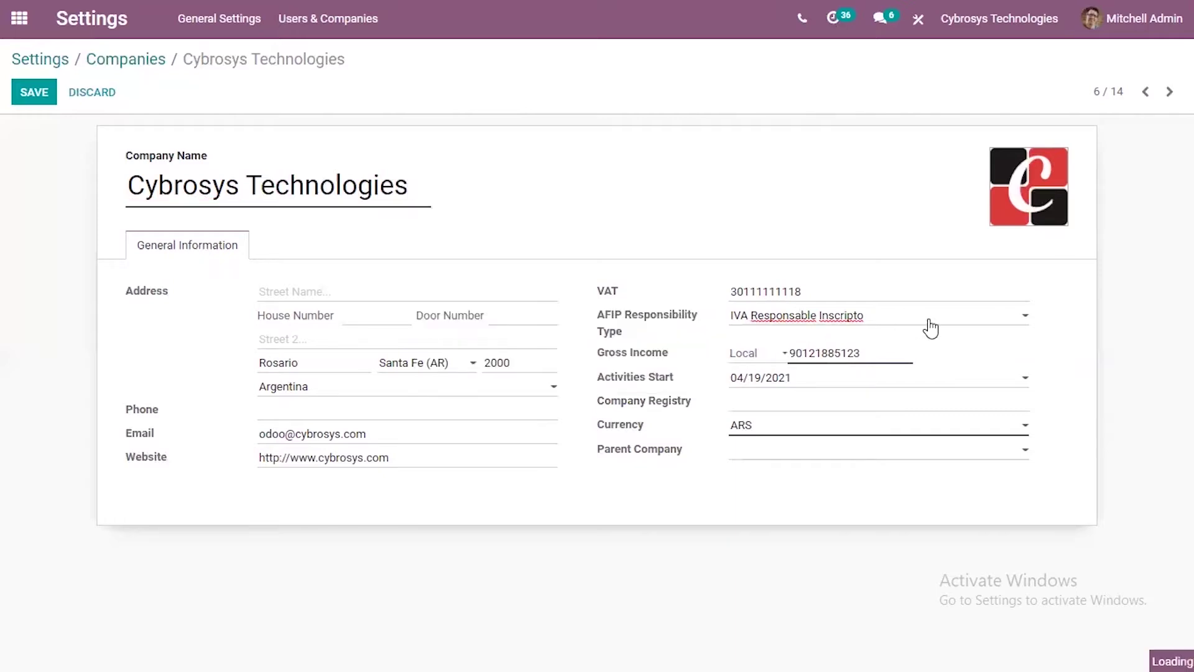
pyautogui.click(929, 319)
pyautogui.click(649, 359)
pyautogui.click(737, 358)
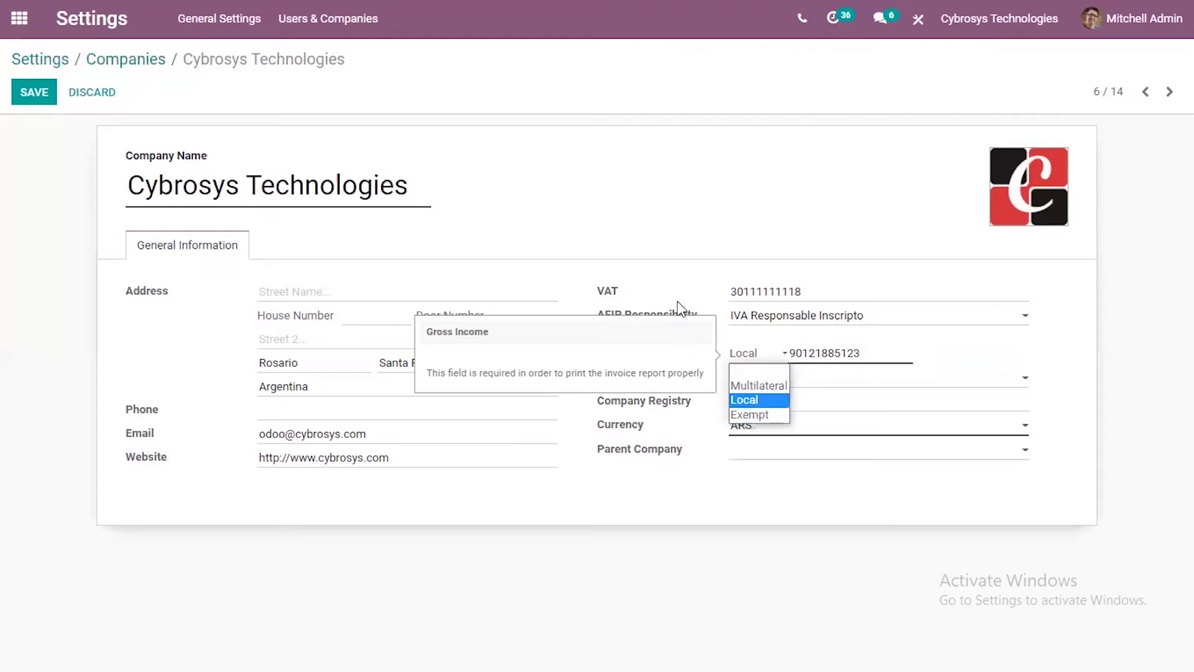
pyautogui.click(695, 326)
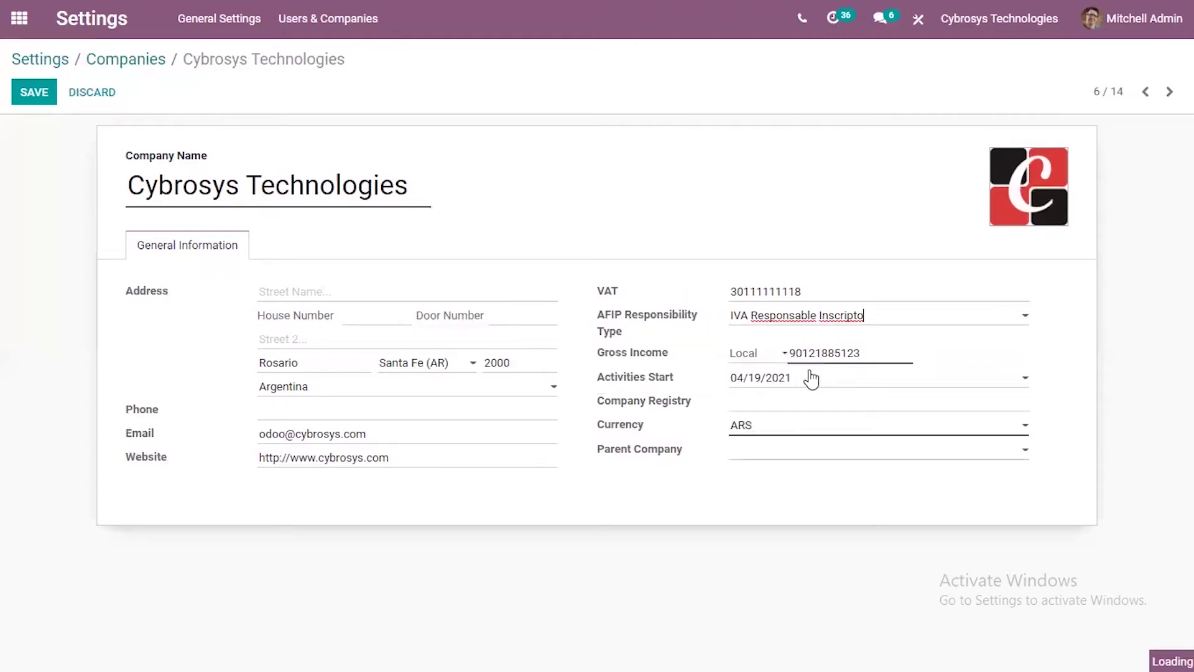
pyautogui.click(1093, 346)
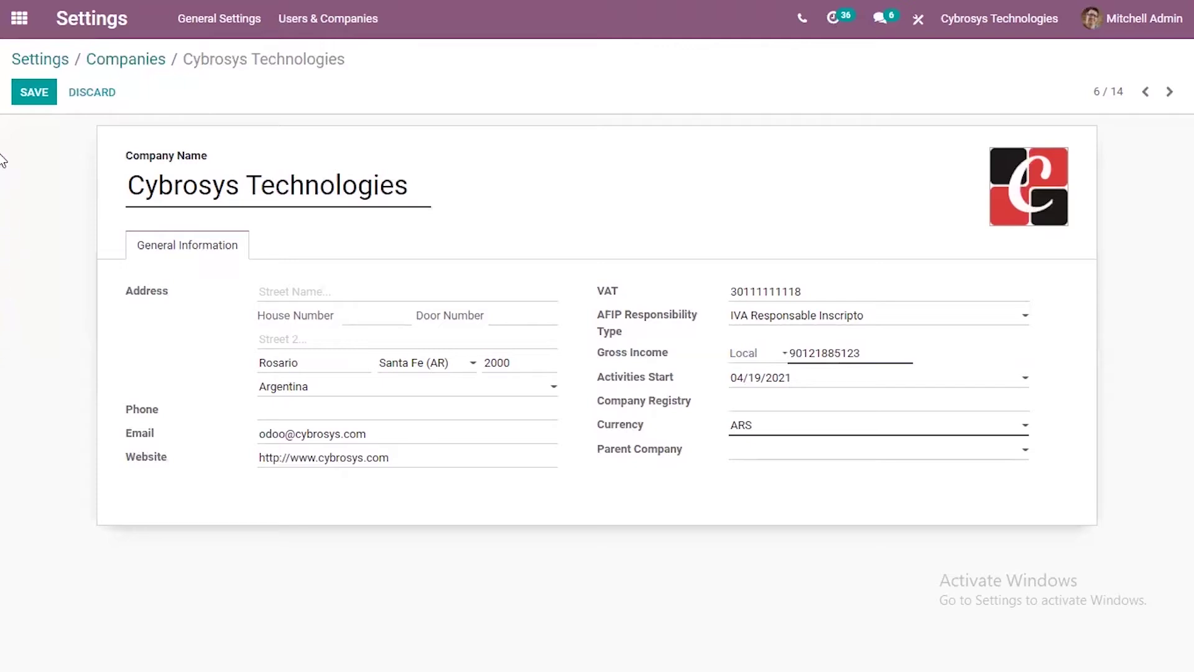
pyautogui.click(36, 92)
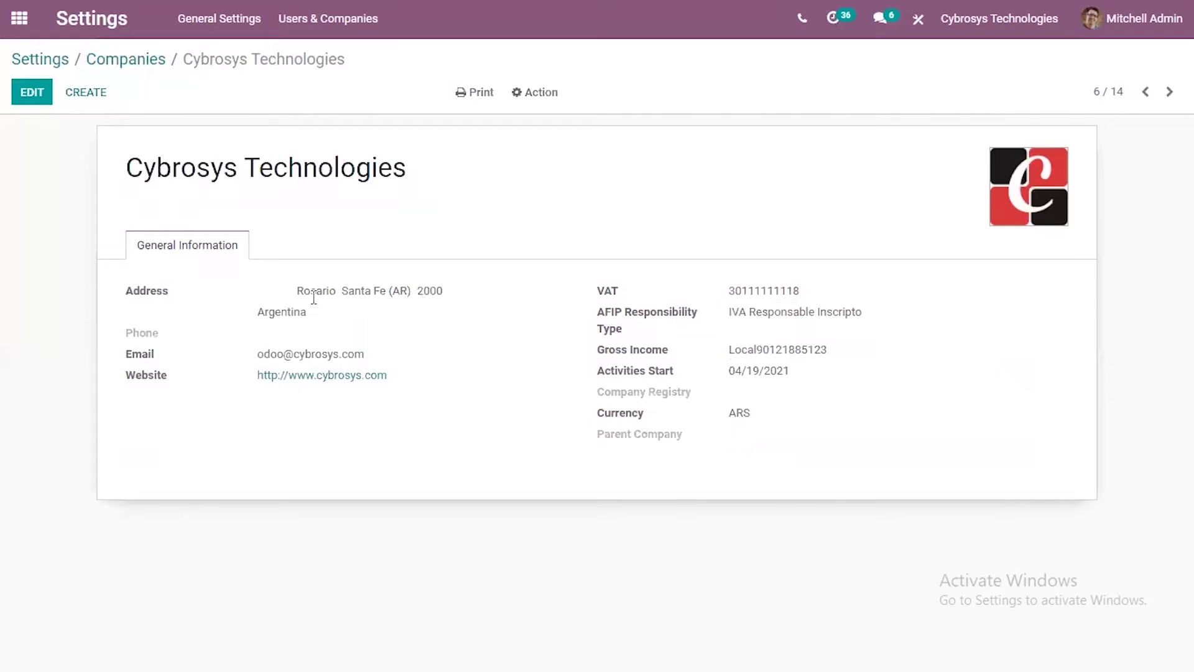
# Step: Return to the companies list and check which company is active in the company switcher
pyautogui.click(119, 70)
pyautogui.click(990, 26)
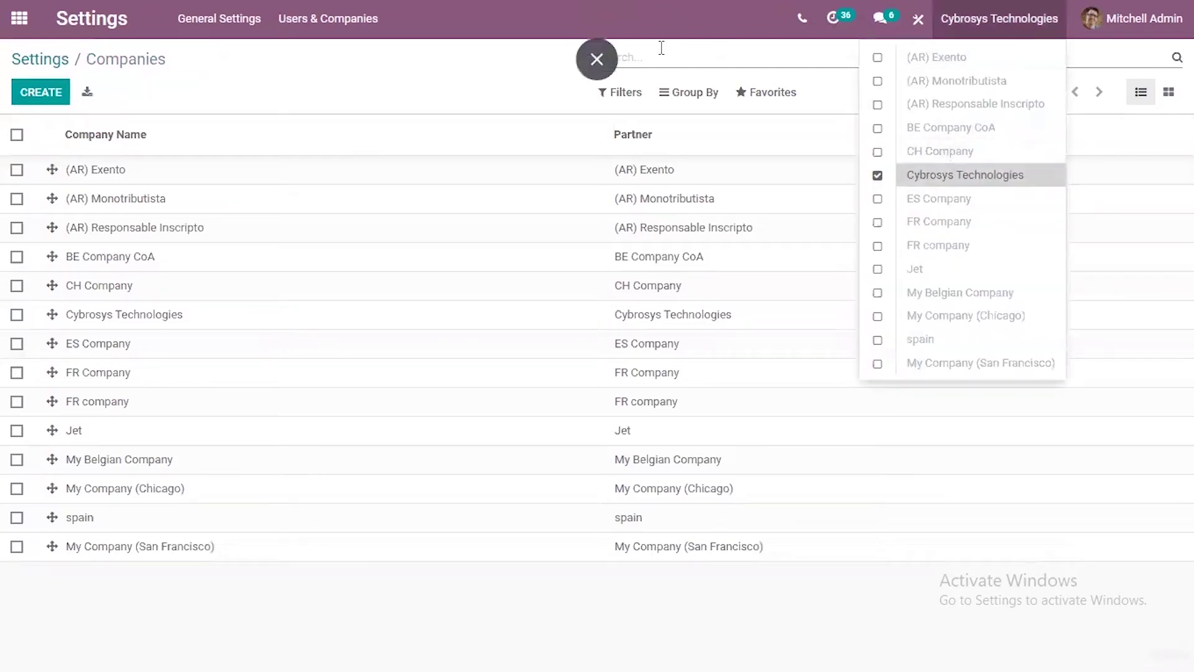
# Step: Switch to the Accounting app and open its configuration settings
pyautogui.click(6, 27)
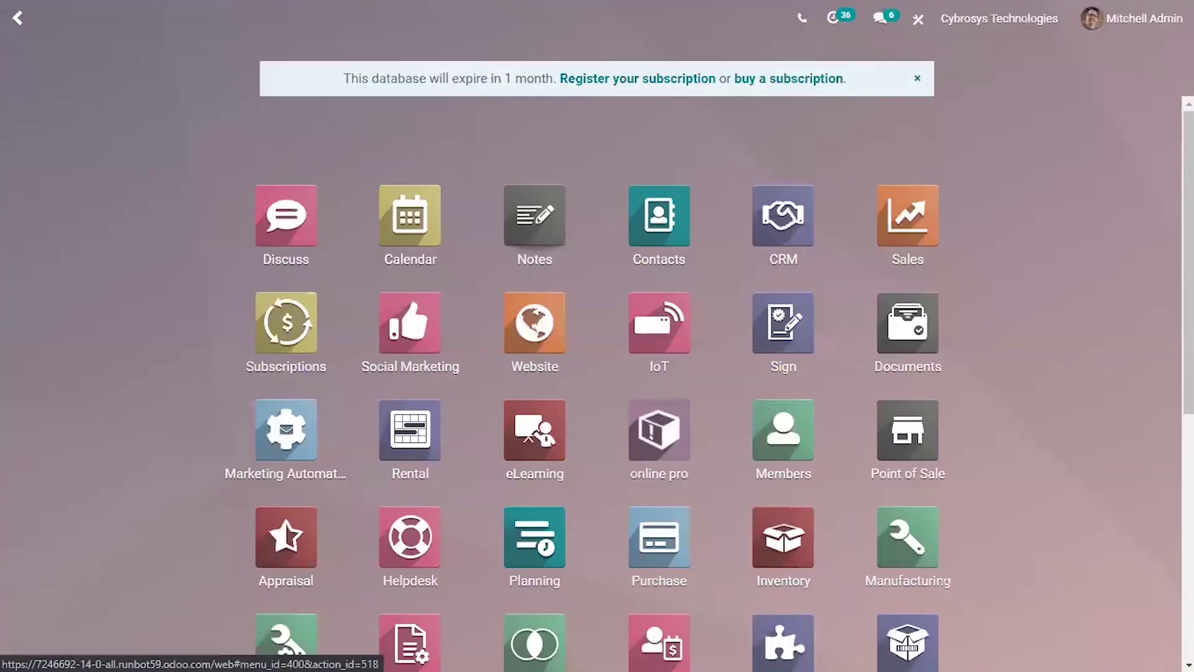
pyautogui.scroll(-3, 532, 407)
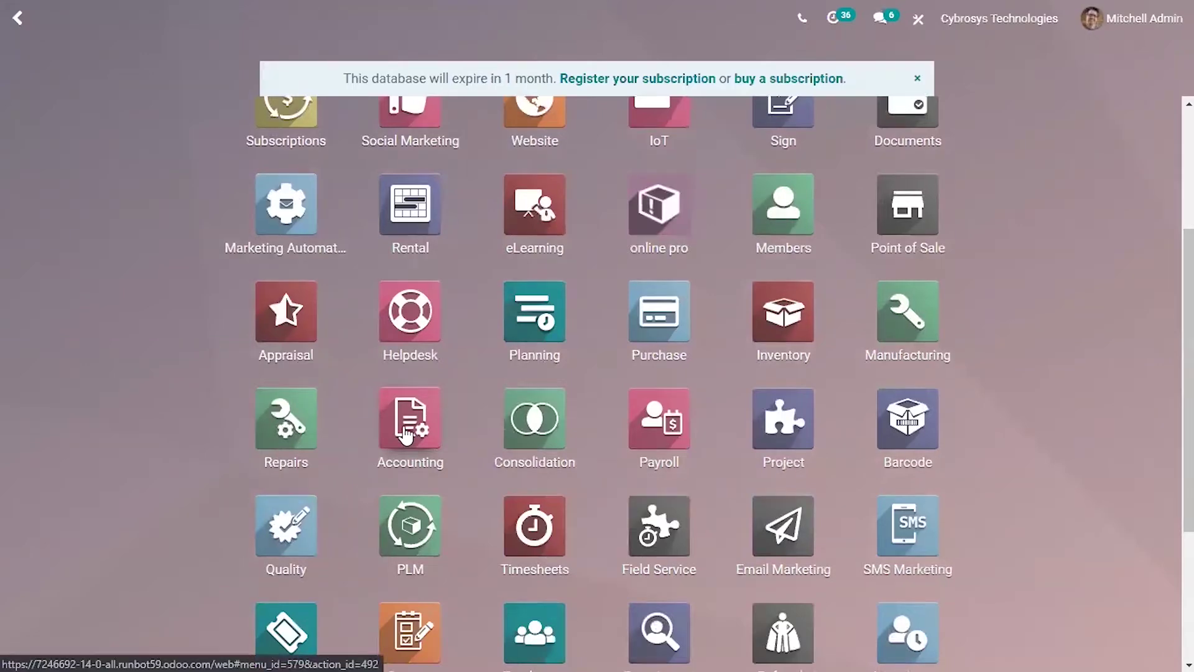
pyautogui.click(406, 434)
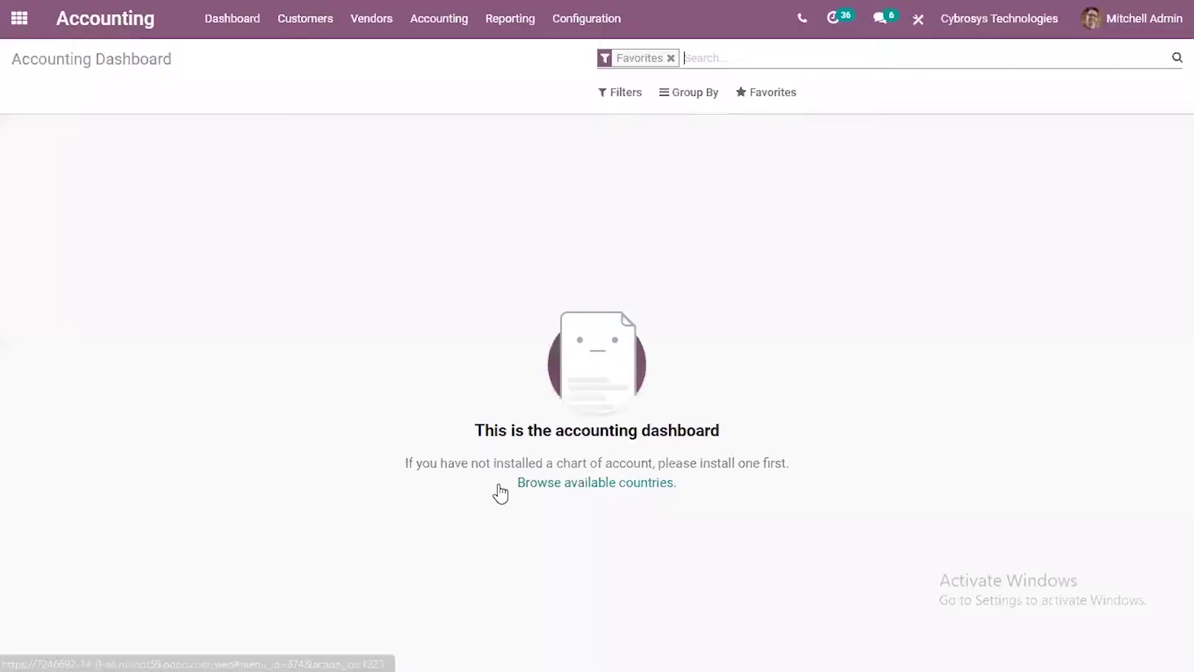
pyautogui.click(555, 25)
pyautogui.click(583, 57)
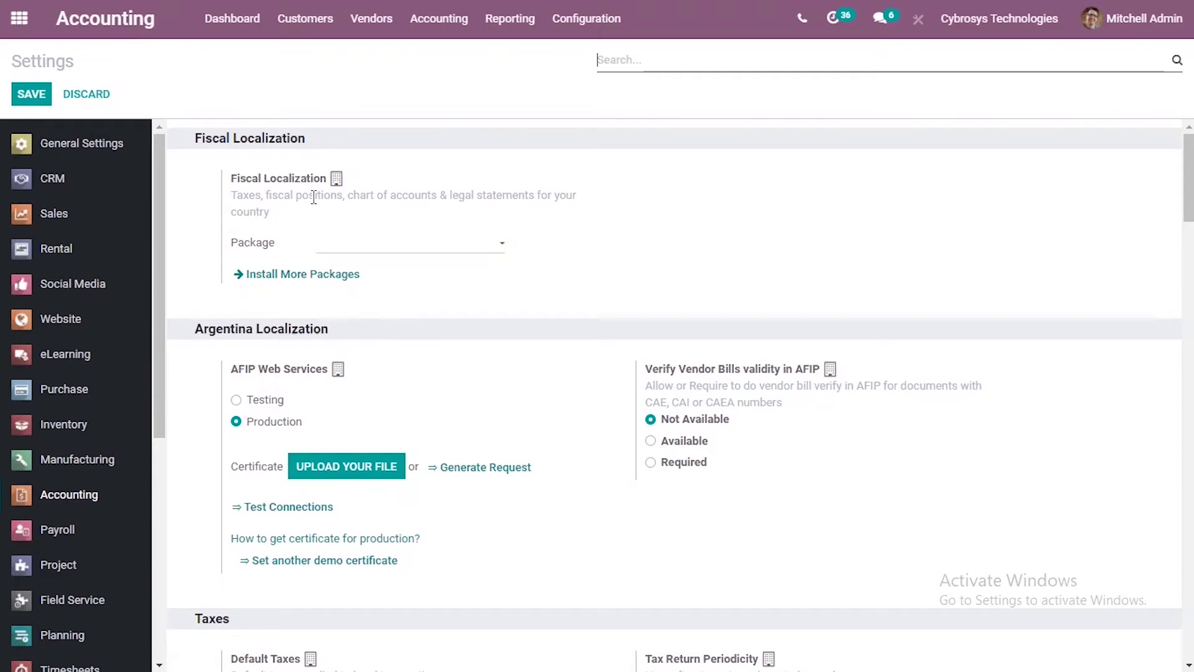
# Step: Set the fiscal localization package to Plan Contable Genérico Argentina para Exentos and save the settings
pyautogui.click(376, 248)
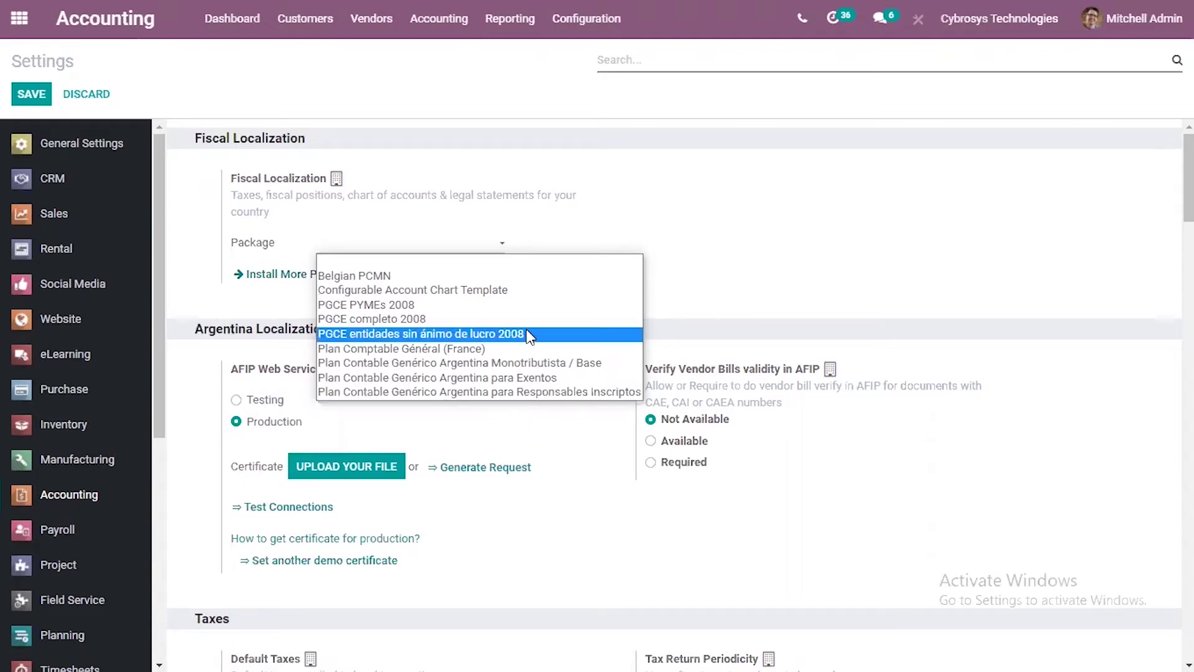
pyautogui.click(529, 378)
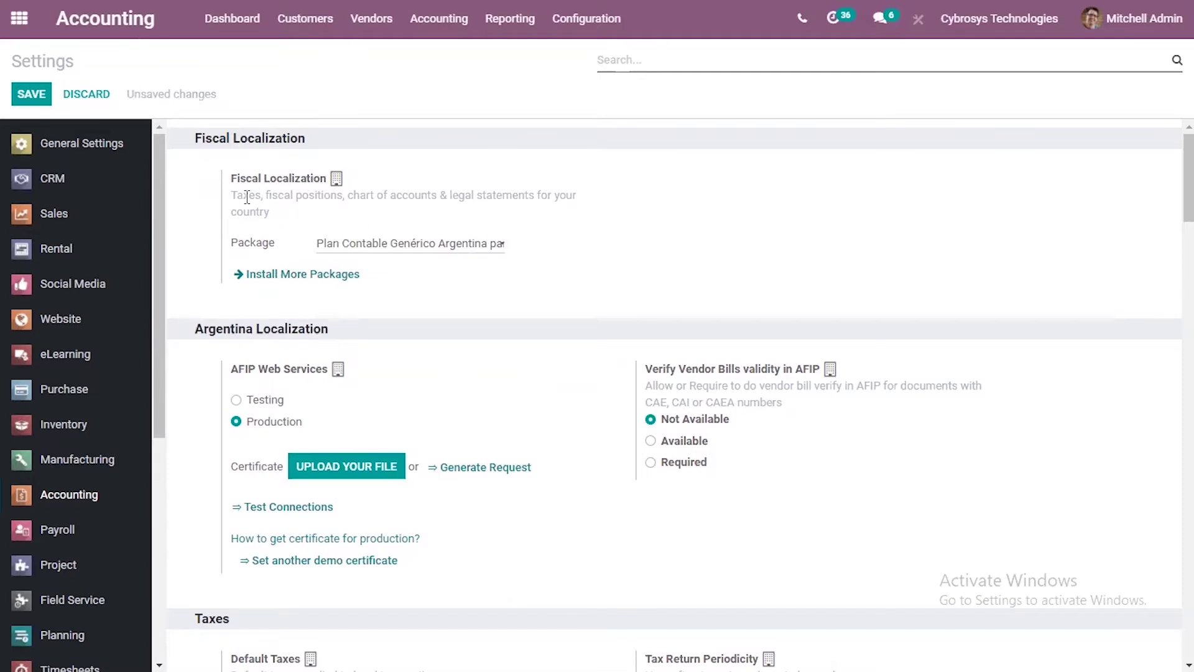
pyautogui.click(28, 92)
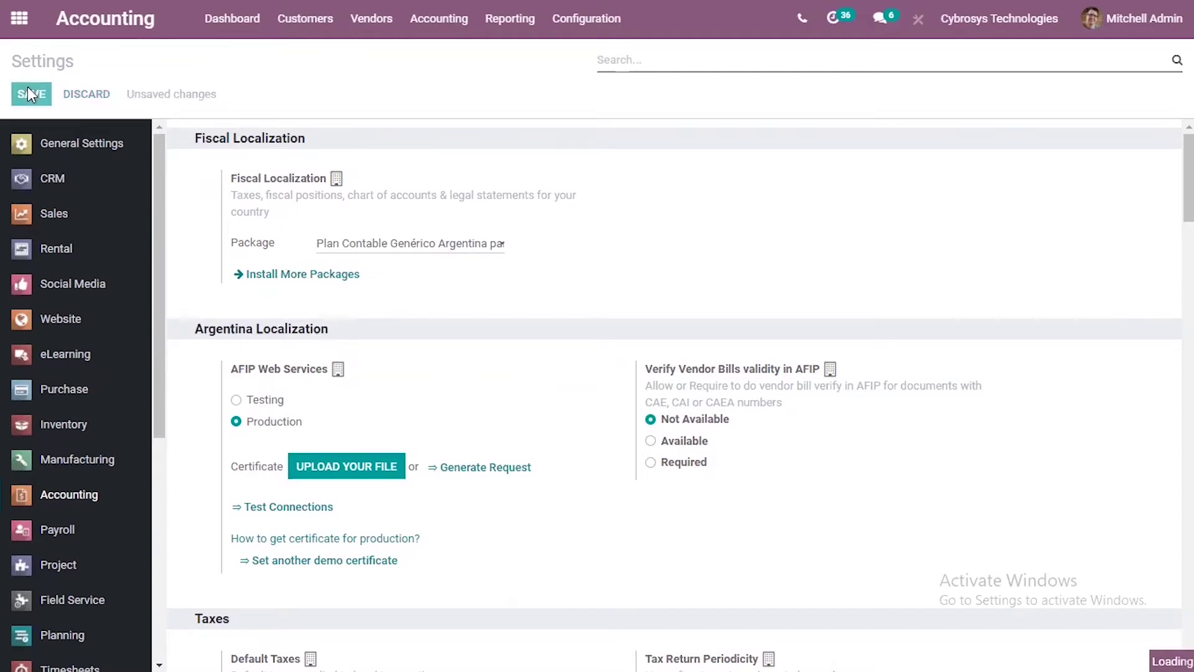
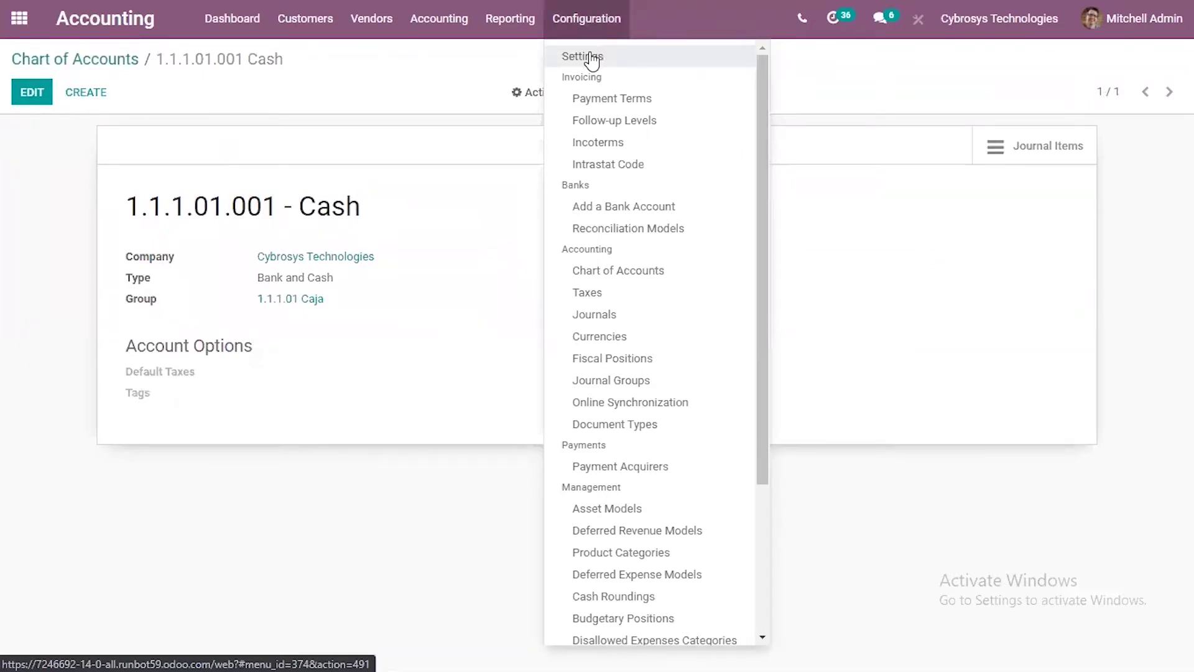
# Step: Reopen the Accounting settings and examine the Fiscal Localization, Argentina Localization, Taxes and Currencies sections
pyautogui.click(591, 59)
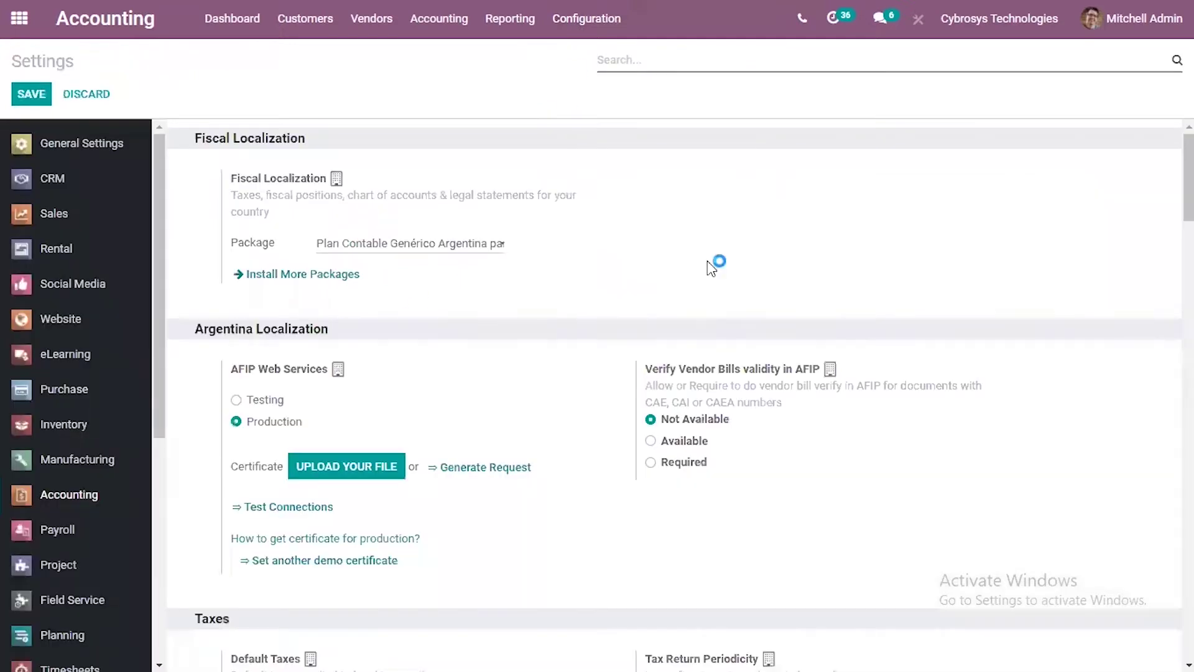
pyautogui.scroll(-2, 705, 207)
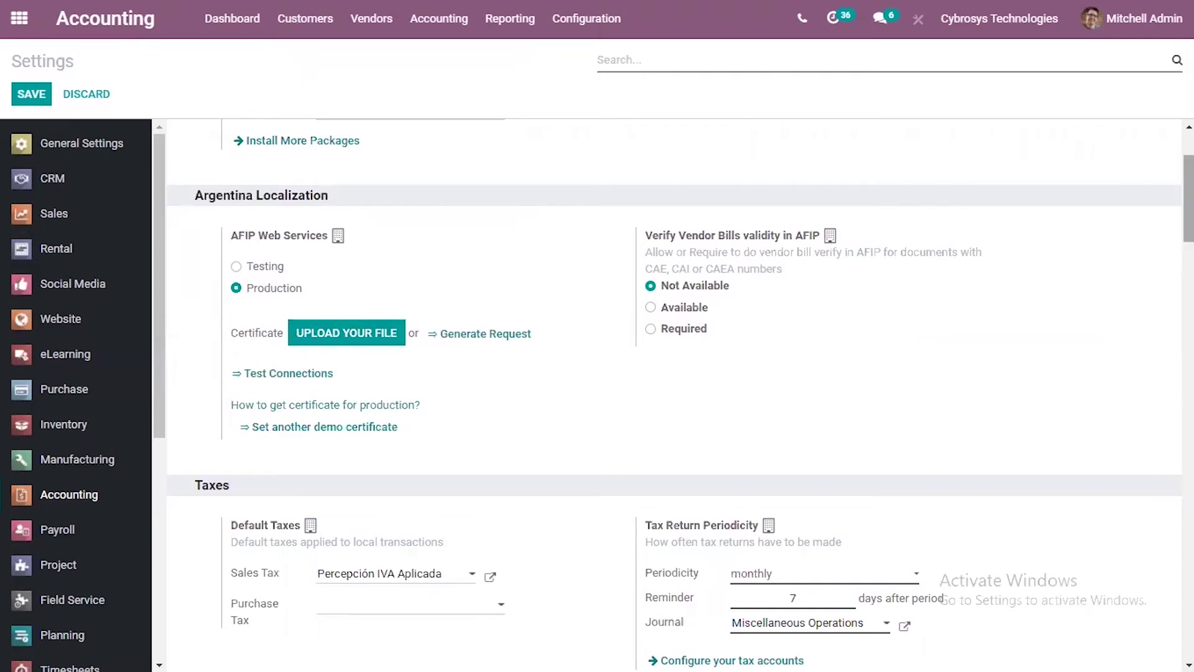
pyautogui.scroll(-3, 674, 392)
pyautogui.scroll(-1, 579, 338)
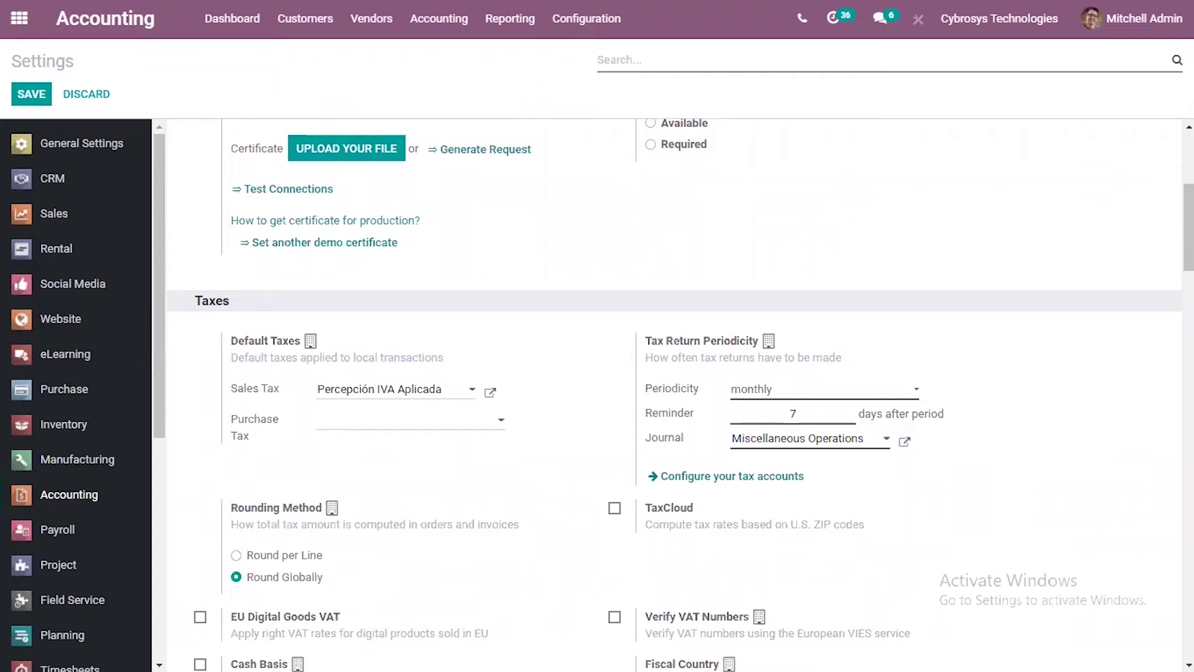
pyautogui.scroll(-8, 674, 392)
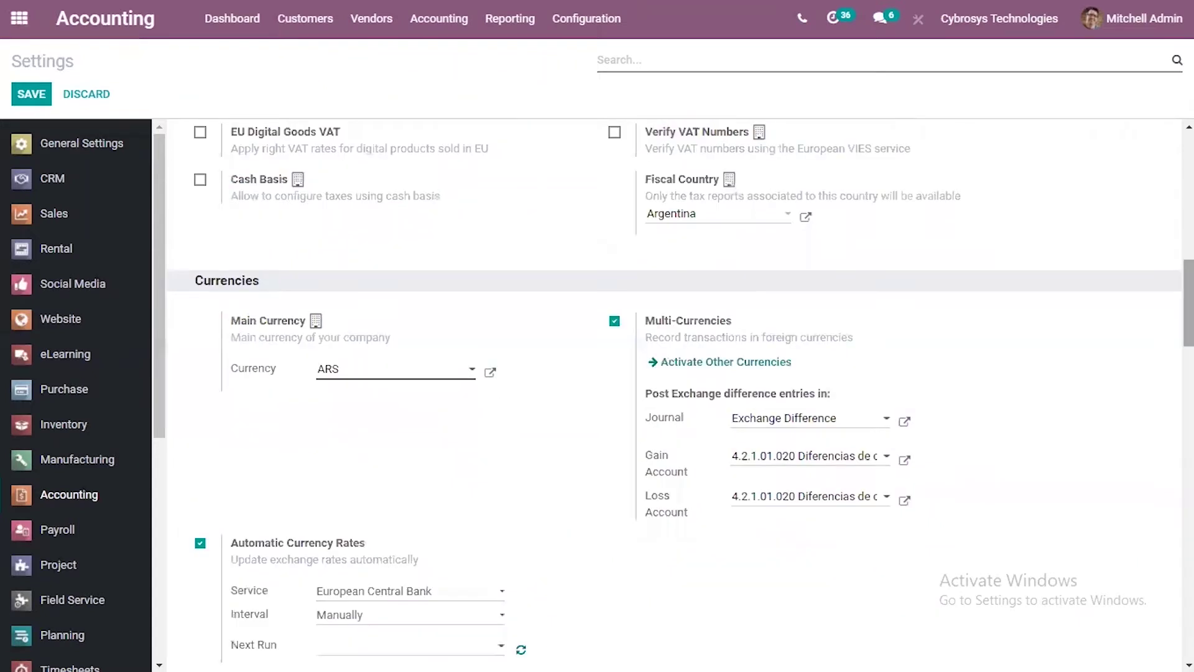
pyautogui.scroll(6, 674, 392)
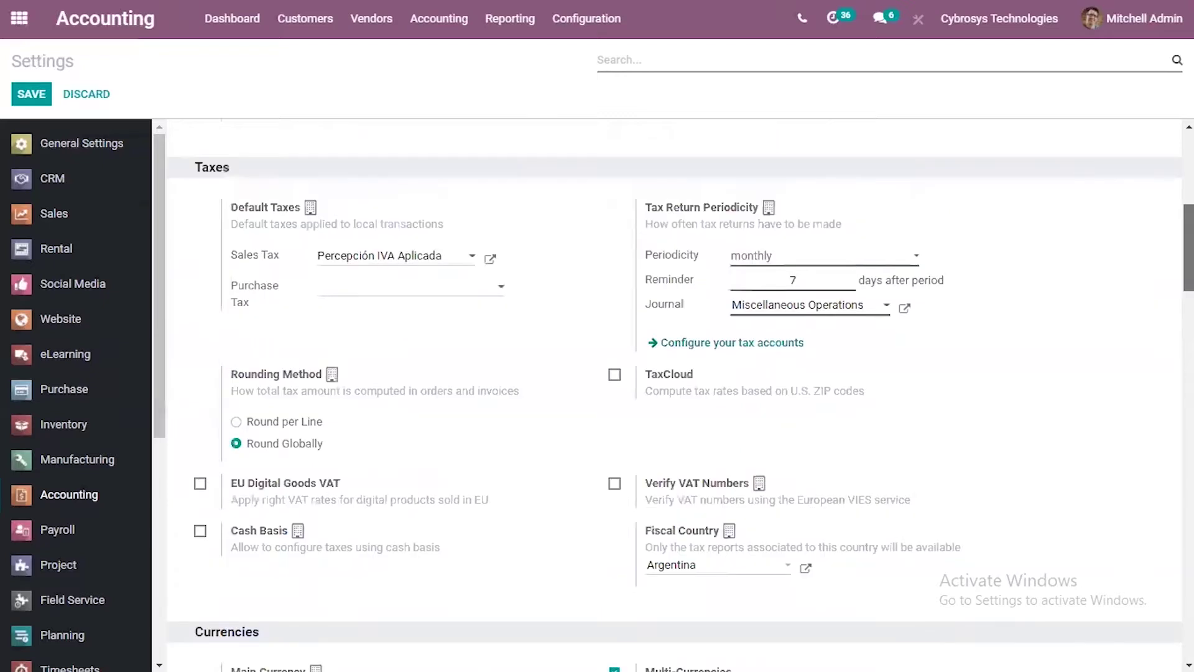
pyautogui.scroll(-1, 674, 392)
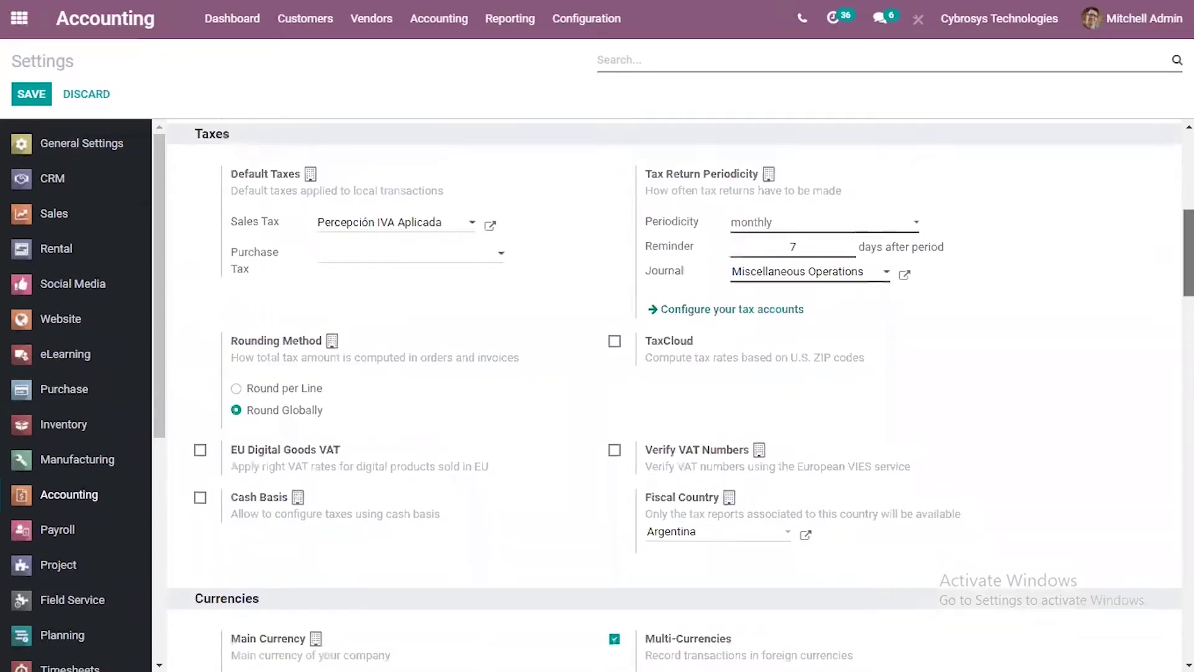
pyautogui.scroll(8, 674, 392)
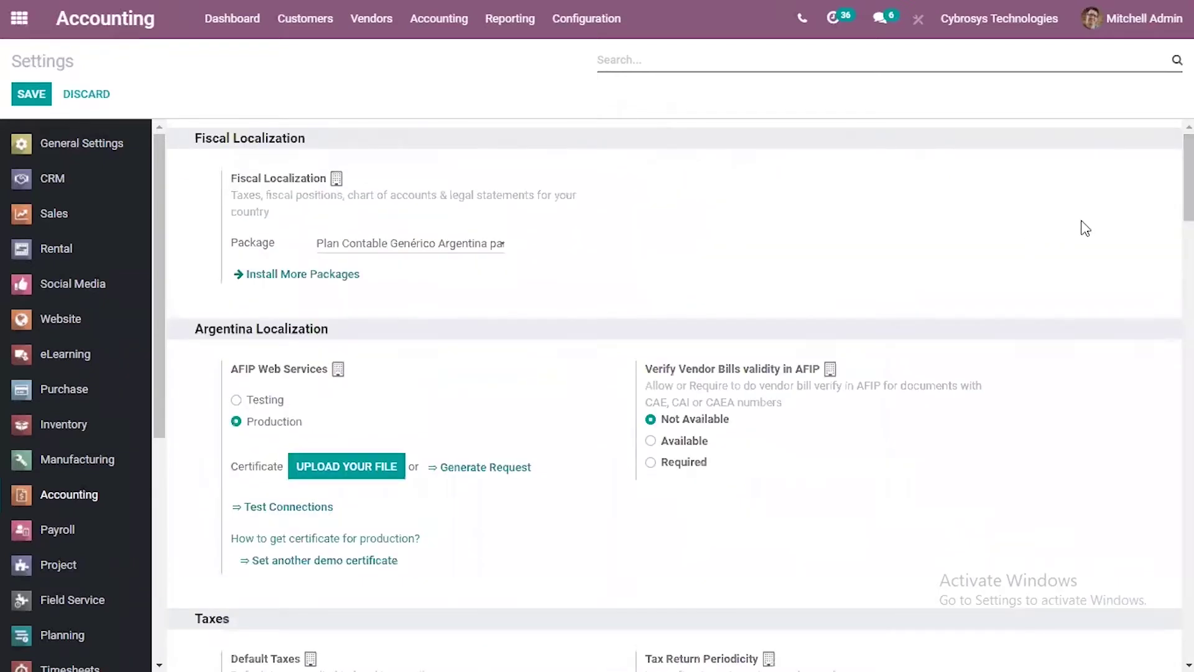
pyautogui.scroll(-3, 1086, 228)
pyautogui.scroll(-1, 680, 394)
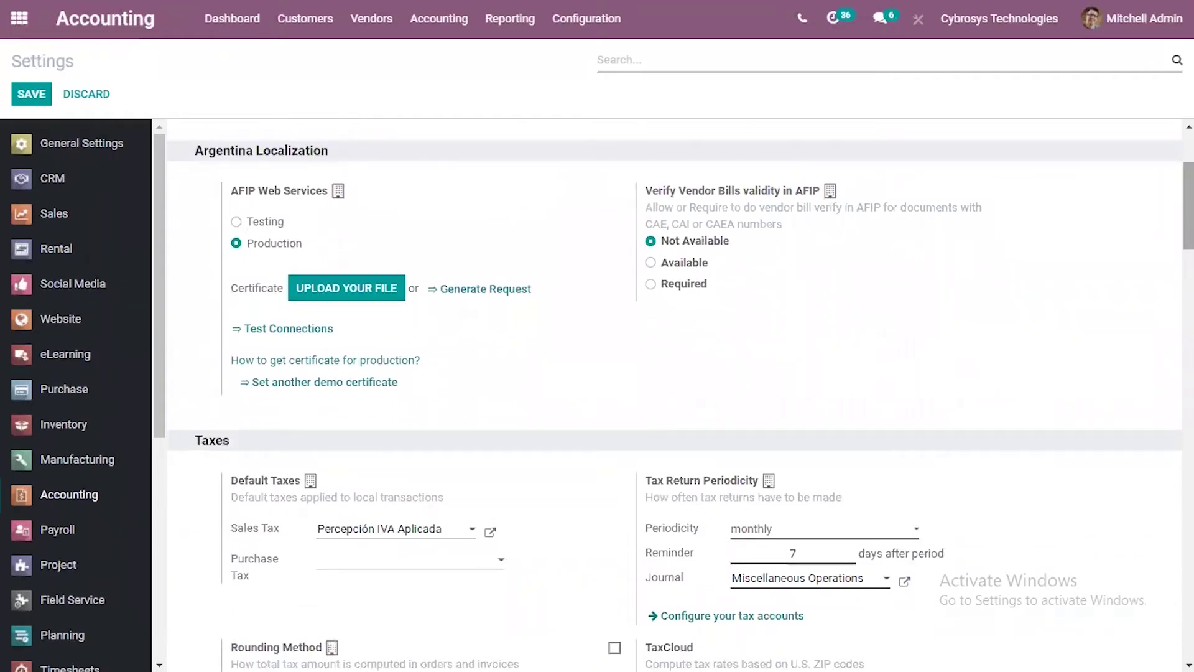
pyautogui.scroll(1, 675, 395)
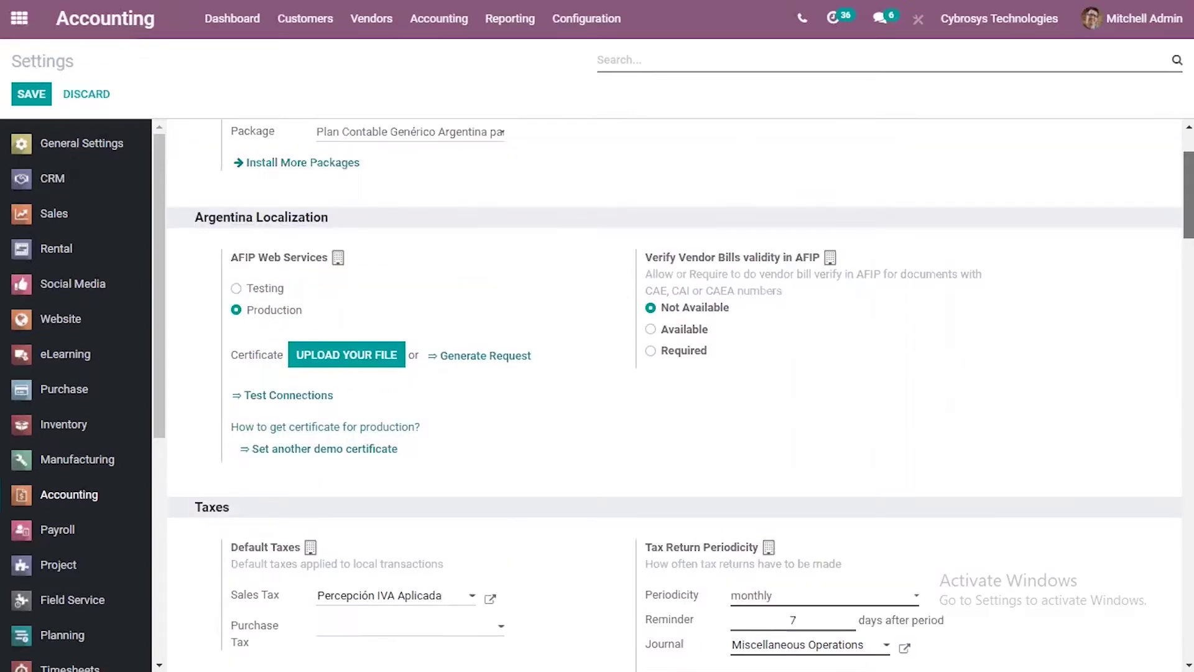
pyautogui.scroll(-1, 674, 395)
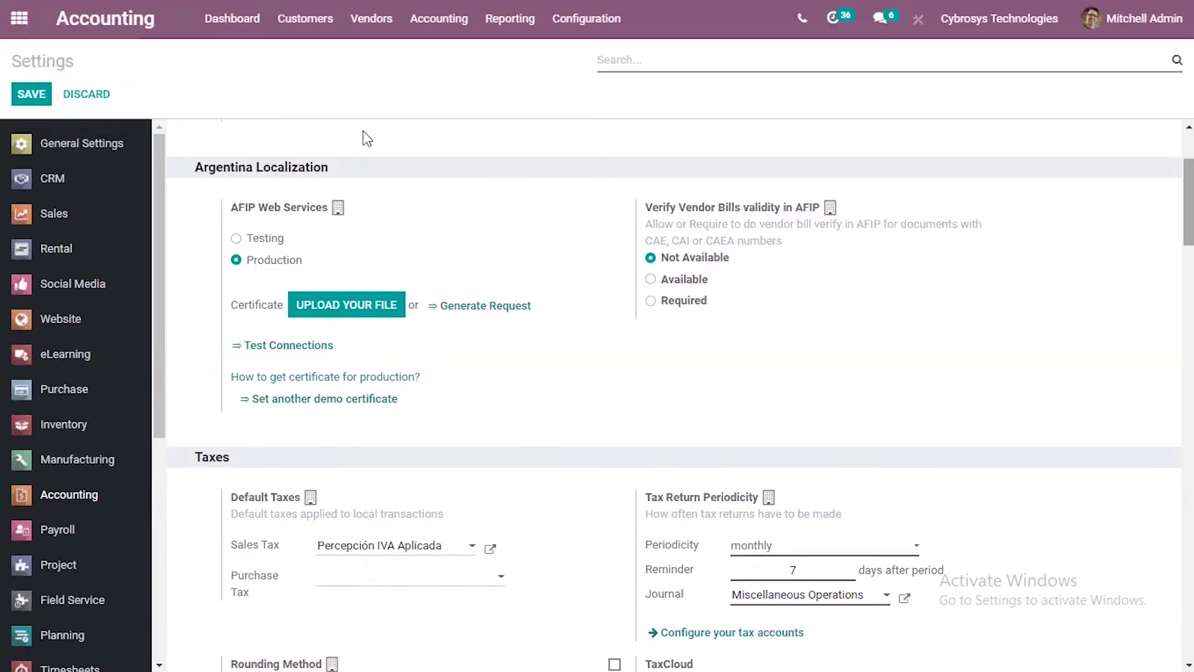
# Step: Go to the customers list in Accounting and open the ADHOC SA record
pyautogui.click(304, 19)
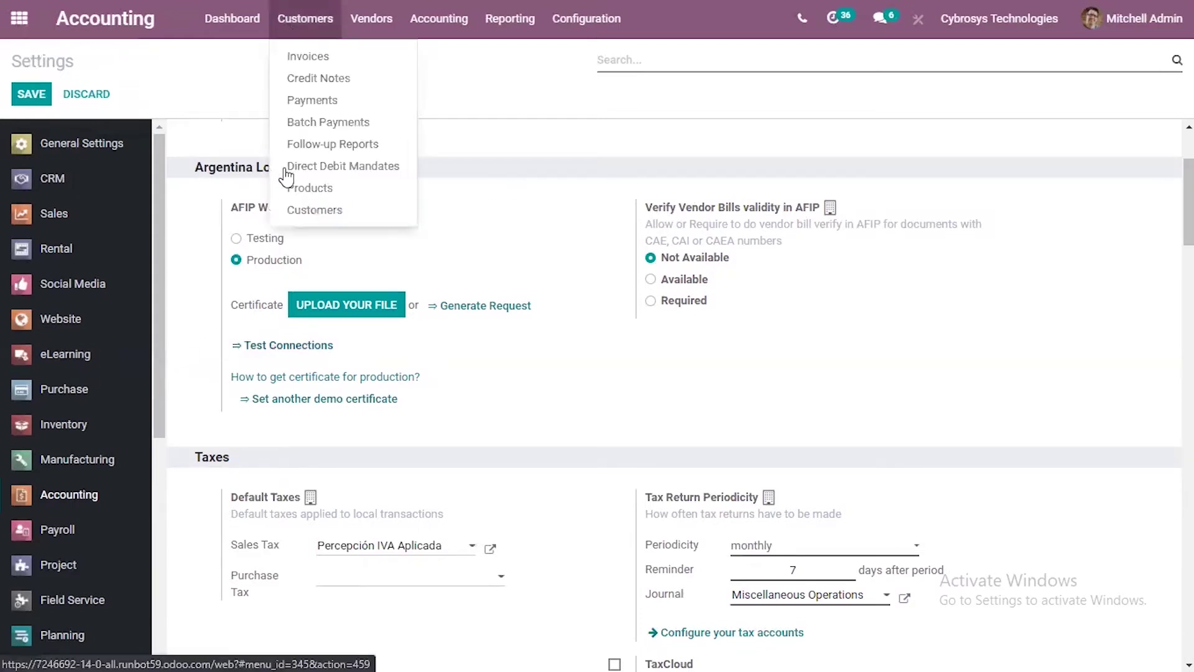
pyautogui.click(313, 203)
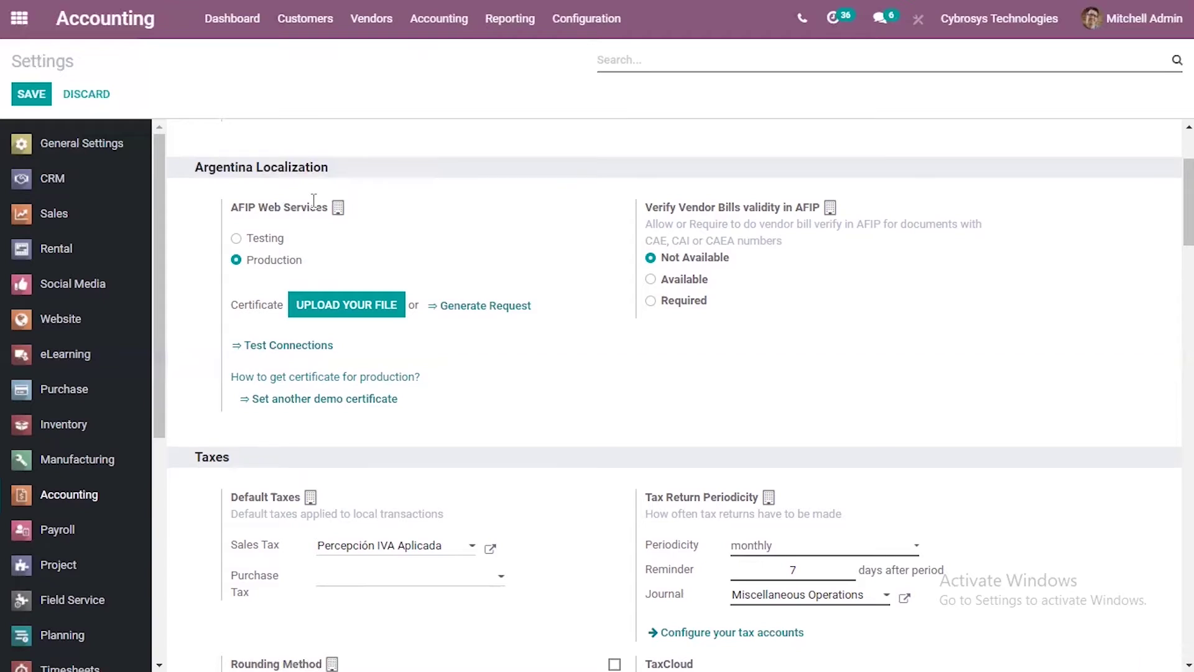
pyautogui.click(511, 323)
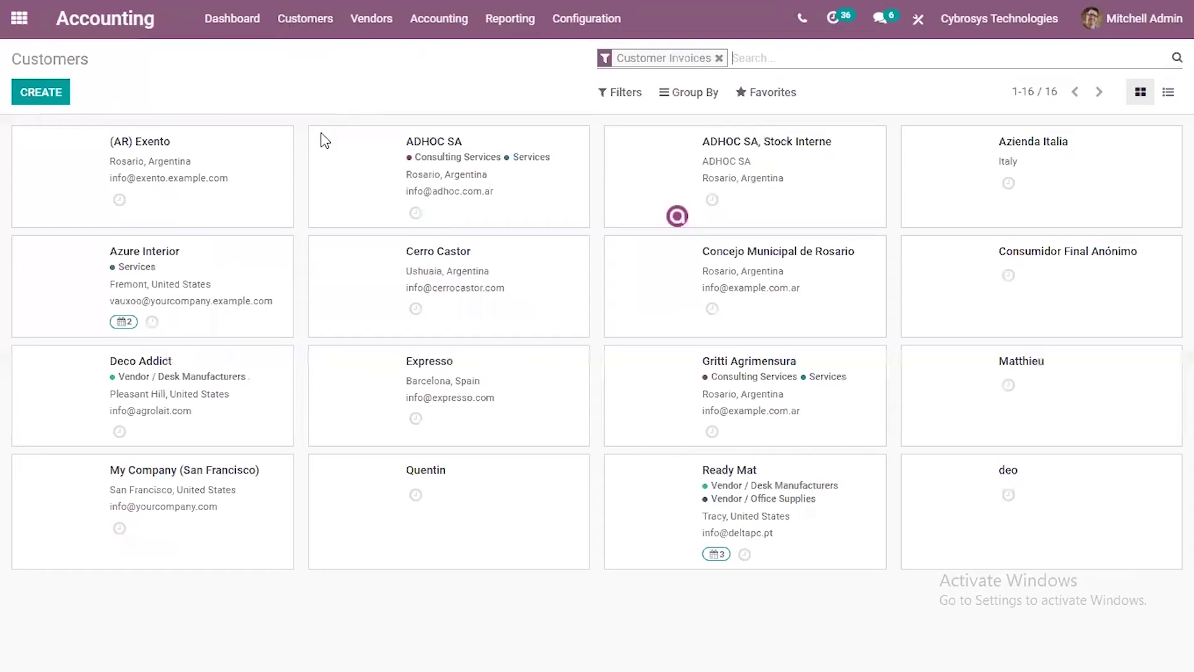
pyautogui.click(467, 190)
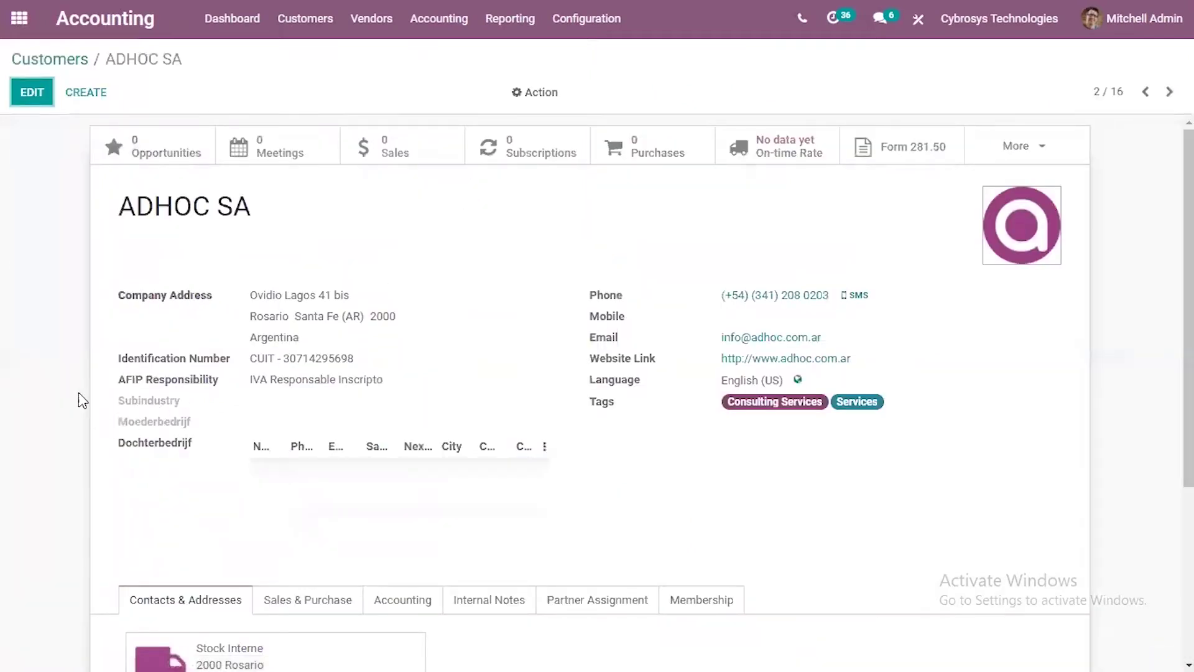
# Step: Put the ADHOC SA record in edit mode and examine its identification type options and AFIP Responsibility field
pyautogui.click(38, 94)
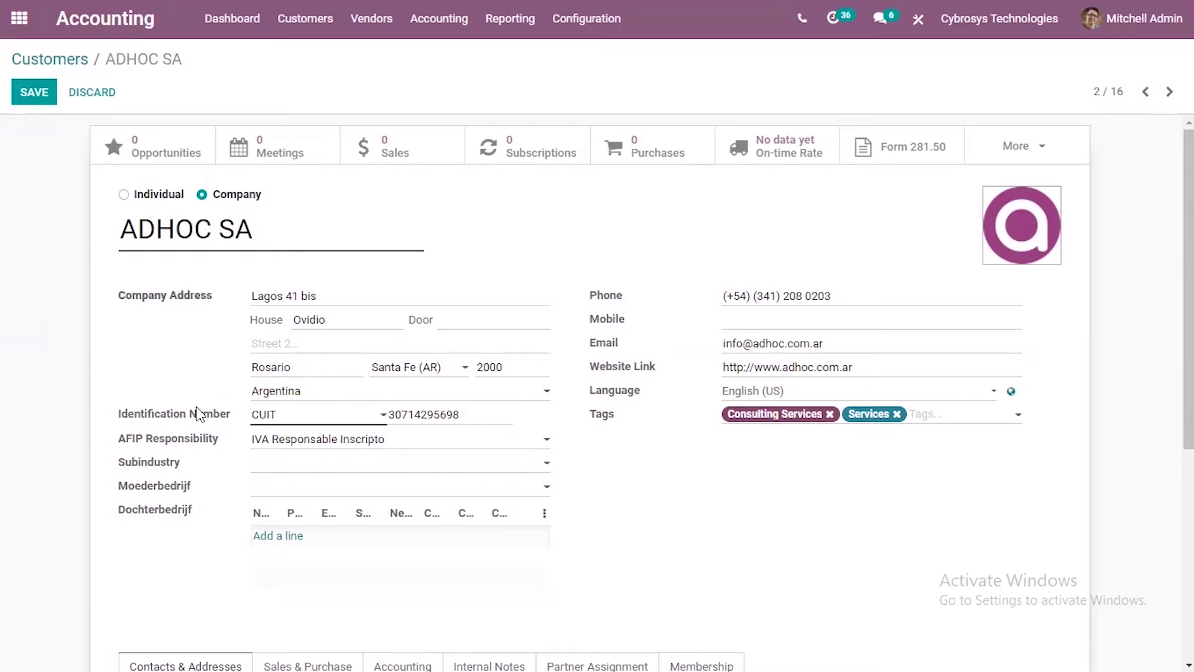
pyautogui.moveTo(197, 416)
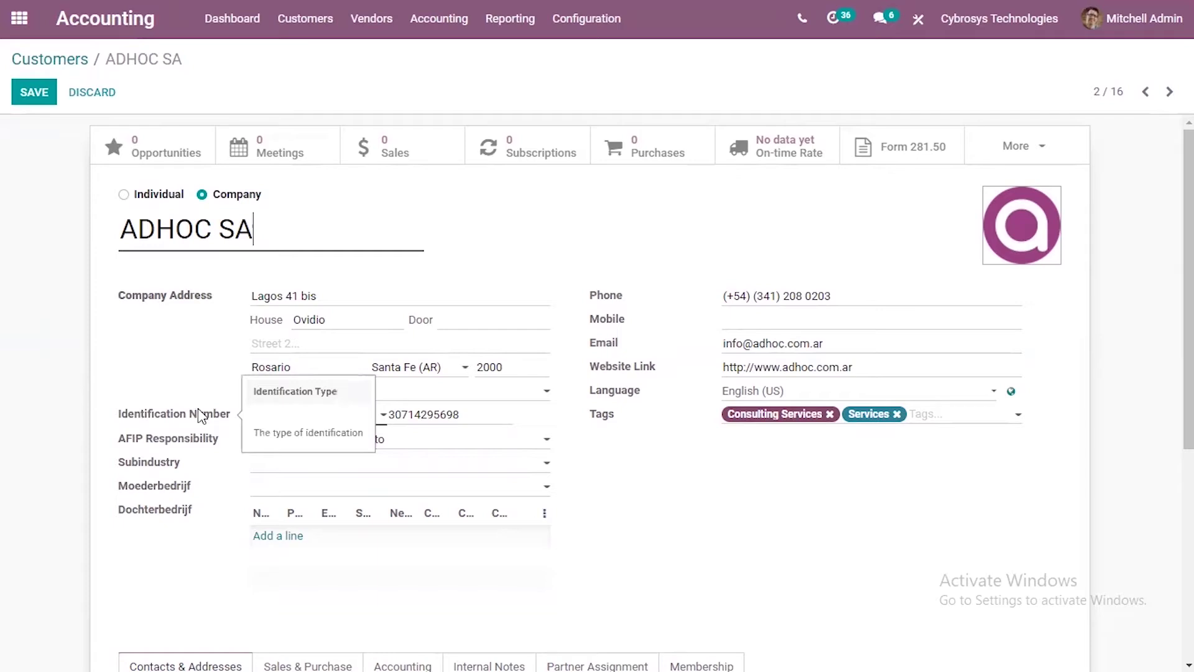
pyautogui.click(277, 422)
pyautogui.click(279, 423)
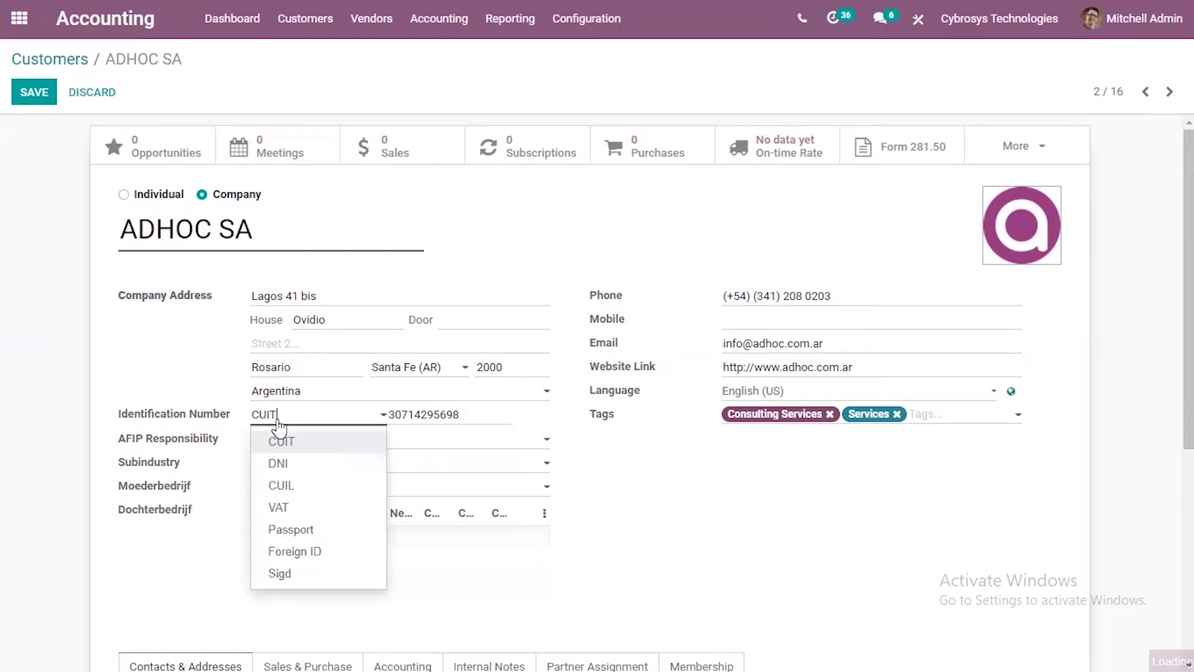
pyautogui.click(222, 379)
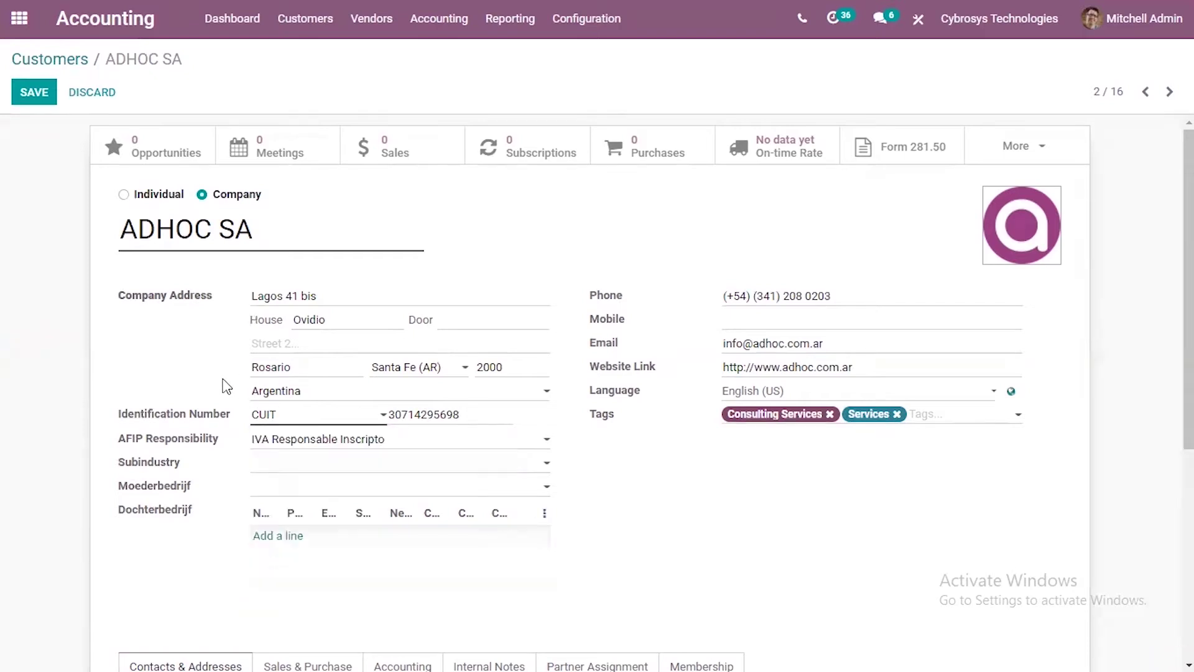
pyautogui.moveTo(209, 445)
# Step: Open the list of AFIP Responsibility Types from the accounting configuration
pyautogui.click(456, 26)
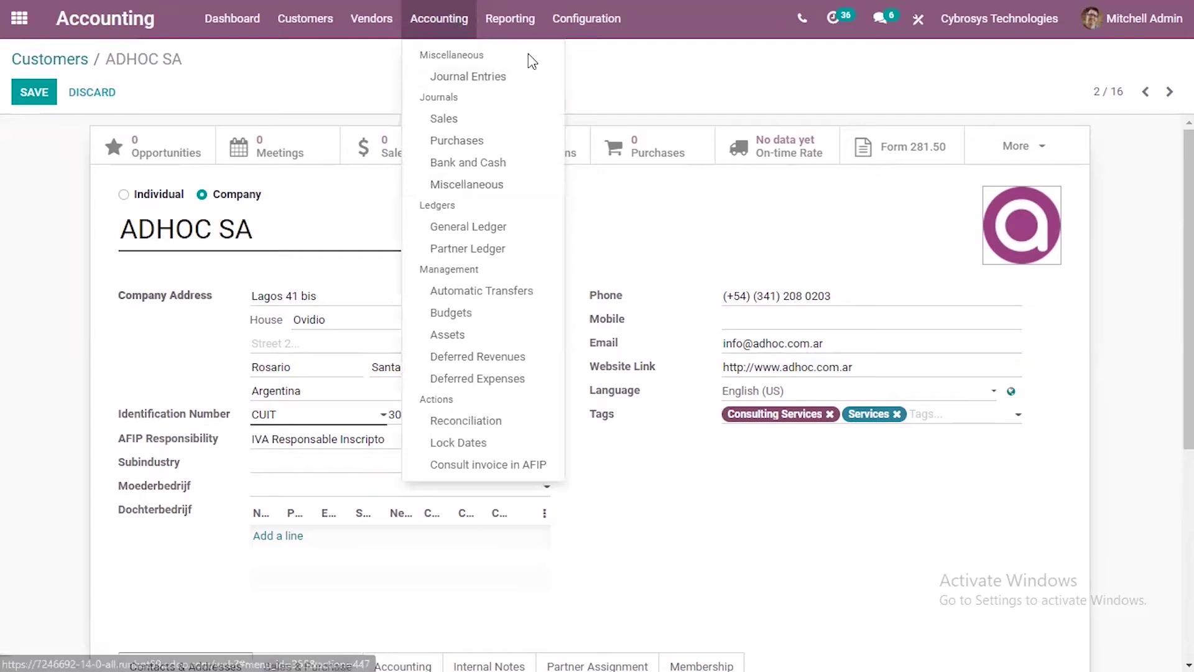
pyautogui.click(529, 27)
pyautogui.click(558, 24)
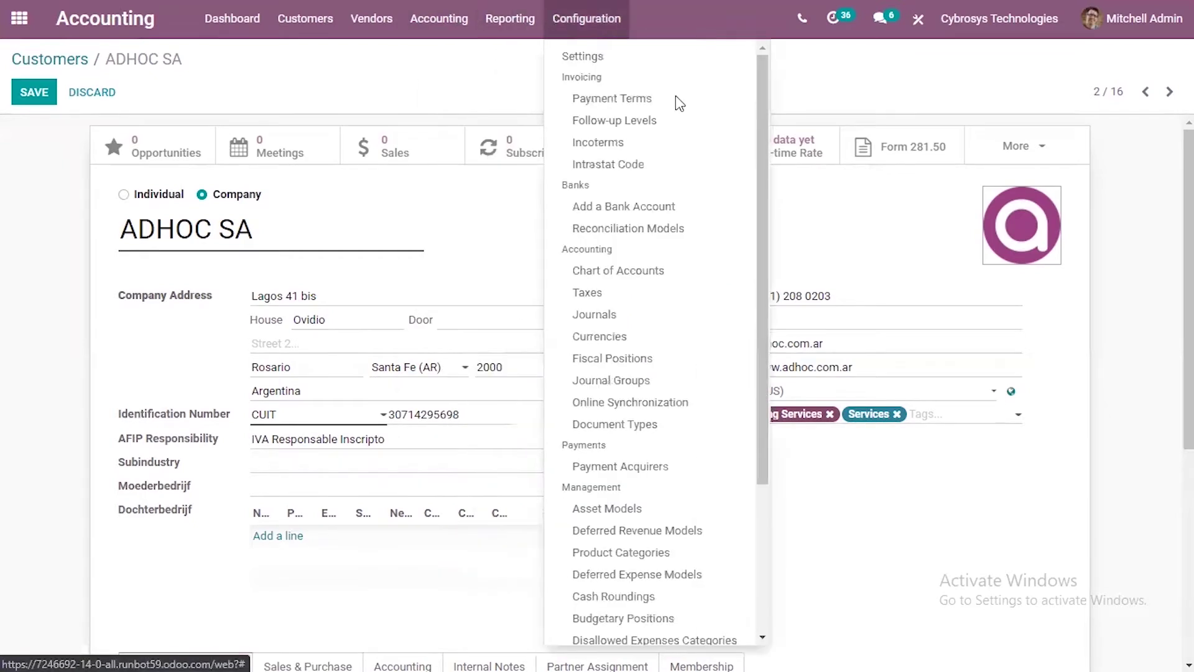
pyautogui.scroll(-4, 755, 454)
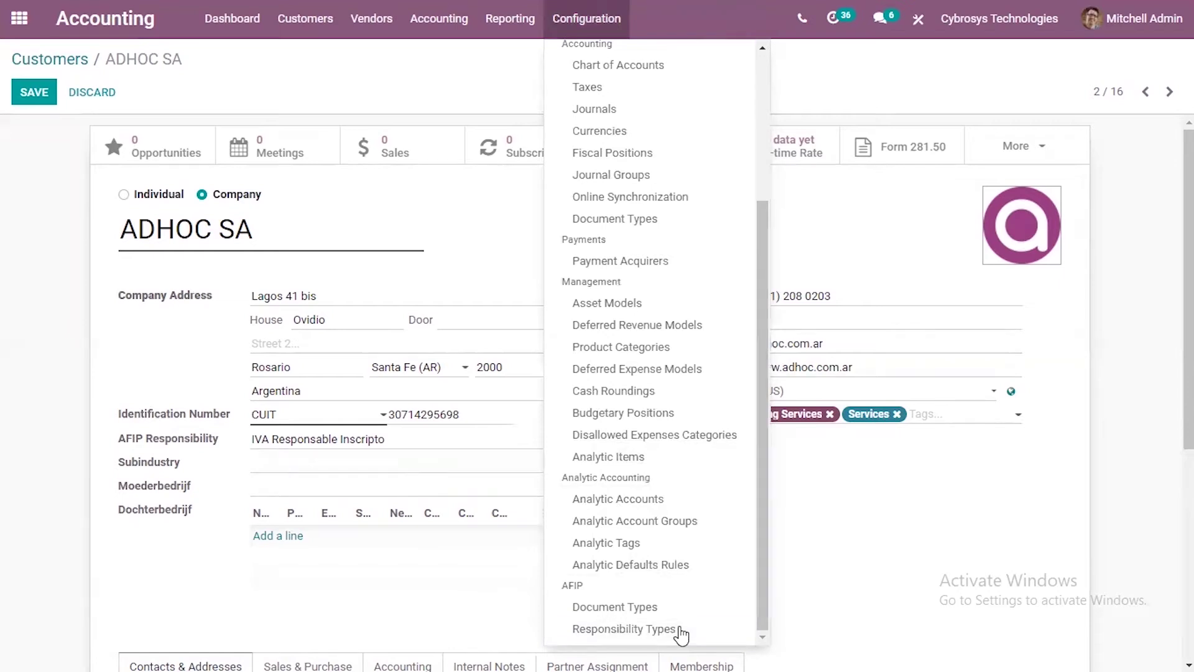
pyautogui.click(641, 629)
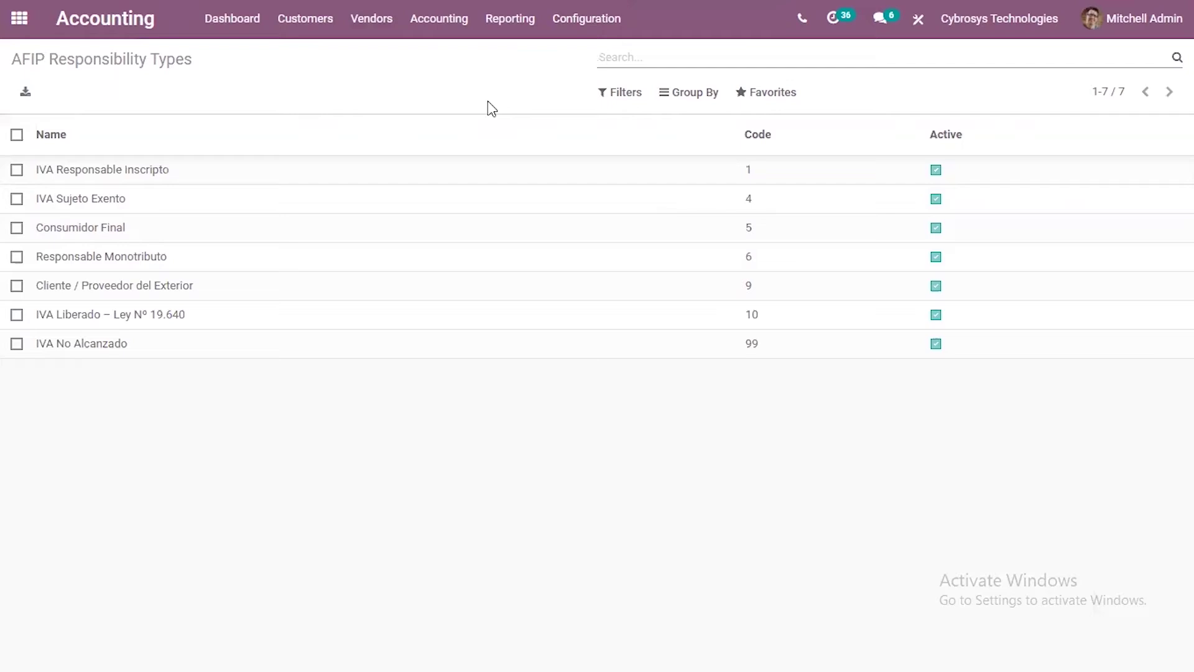
# Step: Open the list of taxes from the accounting configuration
pyautogui.click(587, 19)
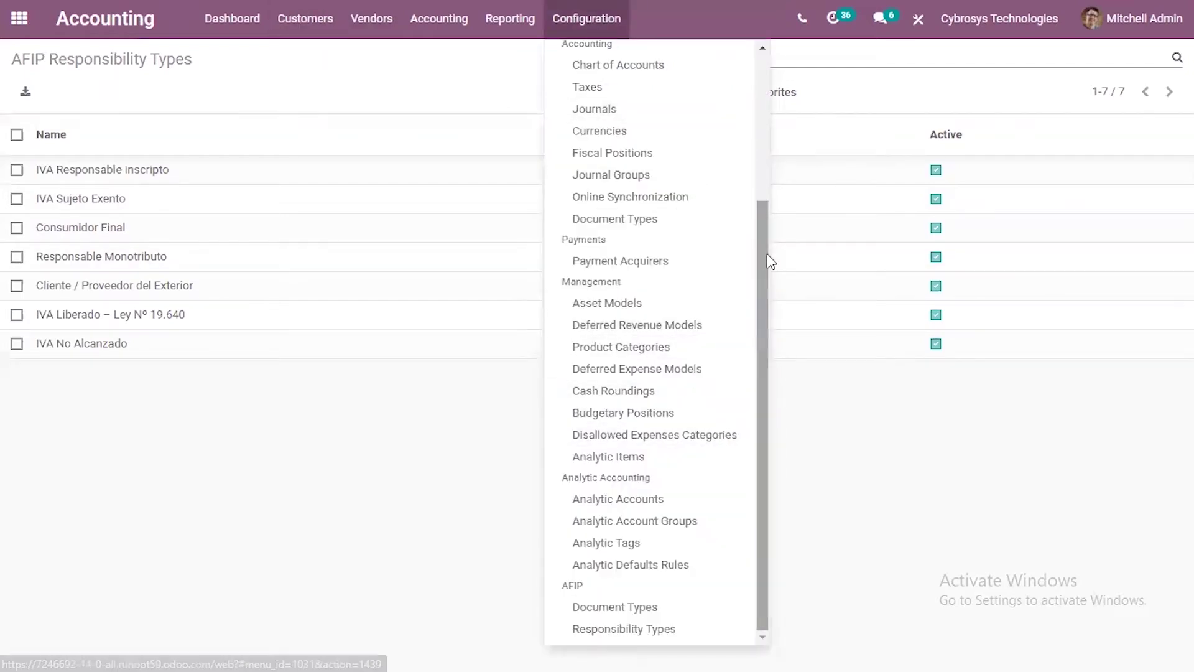
pyautogui.moveTo(765, 259); pyautogui.dragTo(764, 188)
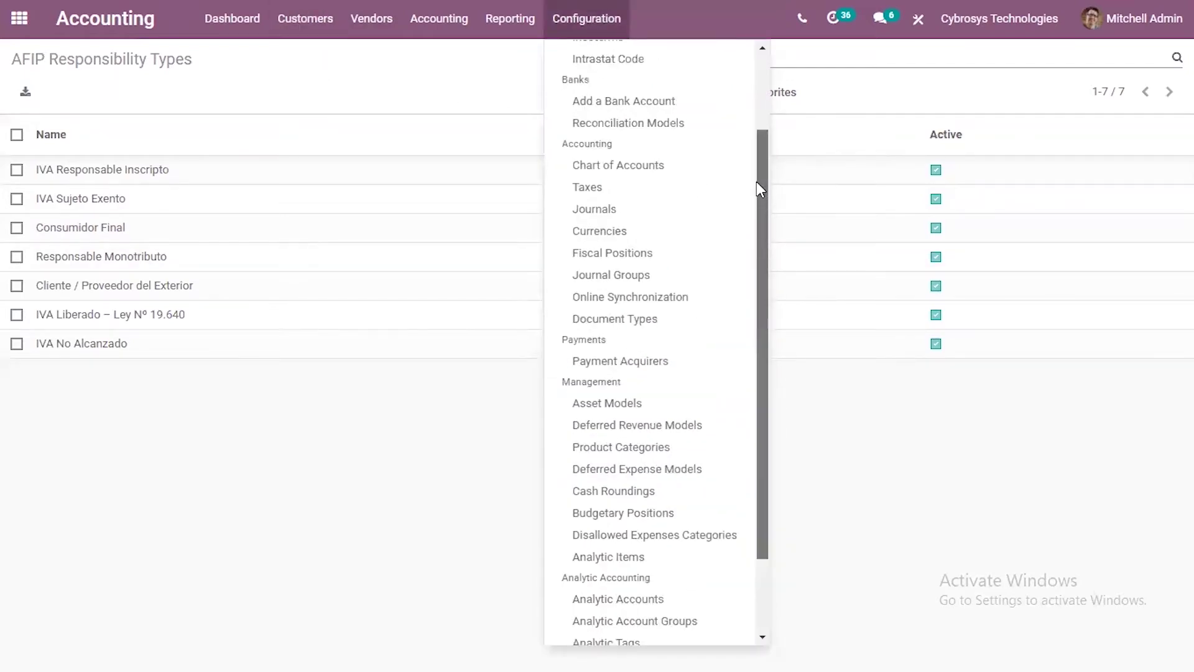
pyautogui.click(658, 197)
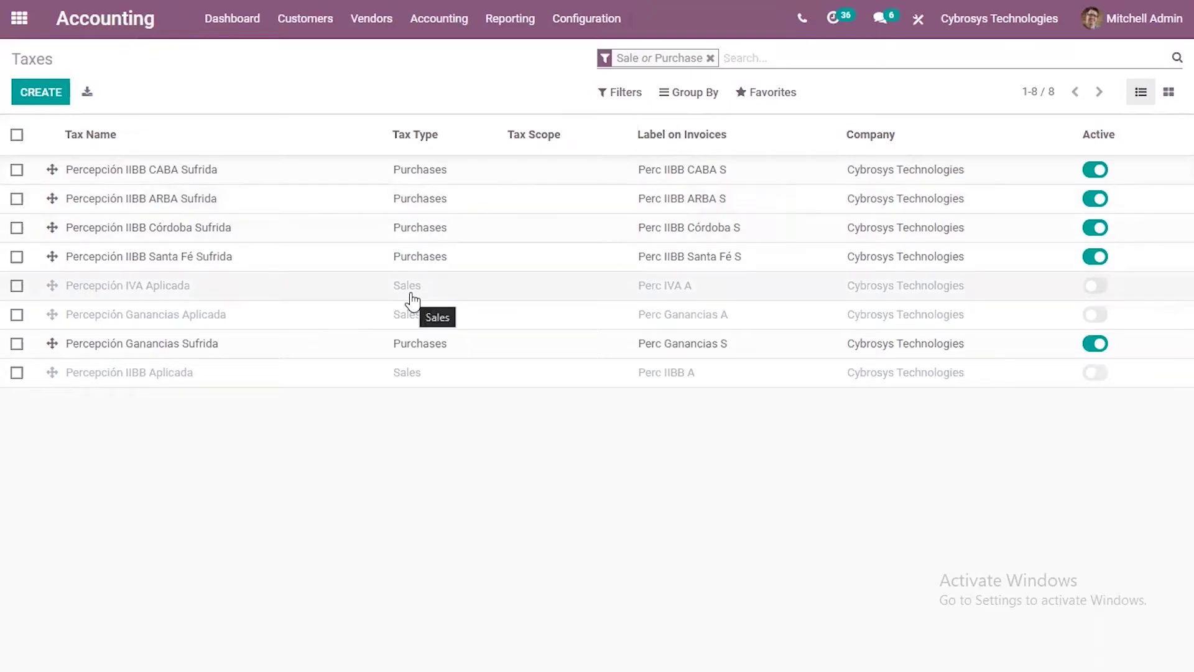
# Step: Activate the Percepción IVA Aplicada sales tax and view the advanced options in its record
pyautogui.click(1098, 285)
pyautogui.click(1096, 286)
pyautogui.click(1097, 286)
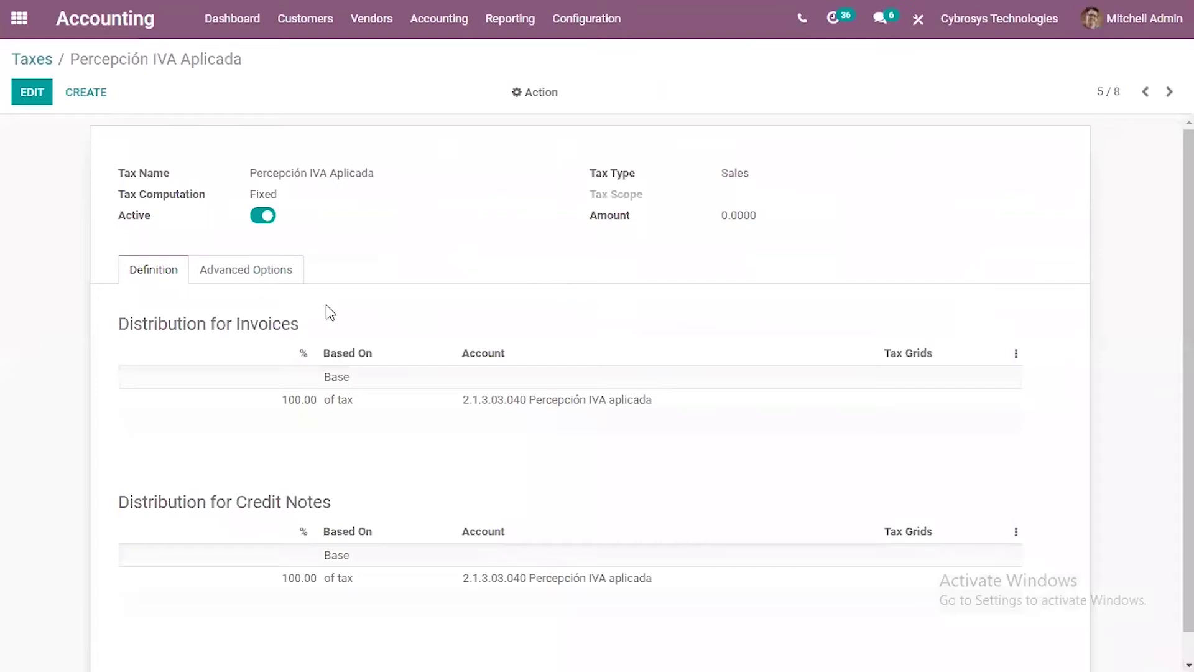
pyautogui.click(235, 277)
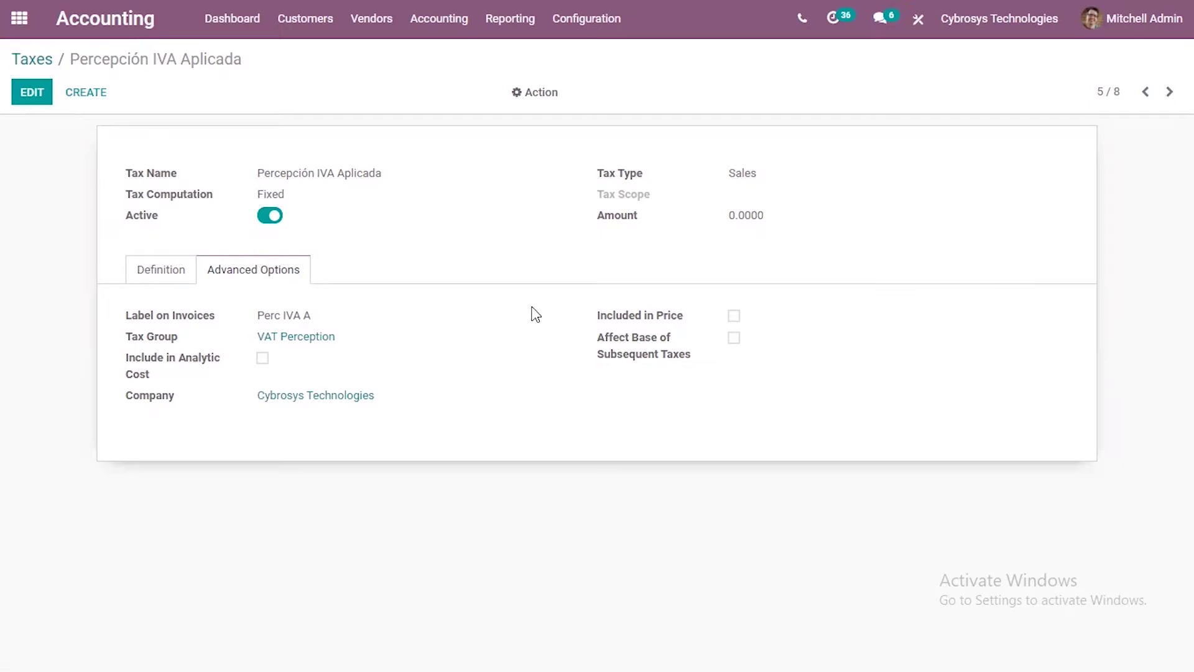
# Step: Return to the tax list and open the AFIP Document Types from the accounting configuration
pyautogui.moveTo(623, 363)
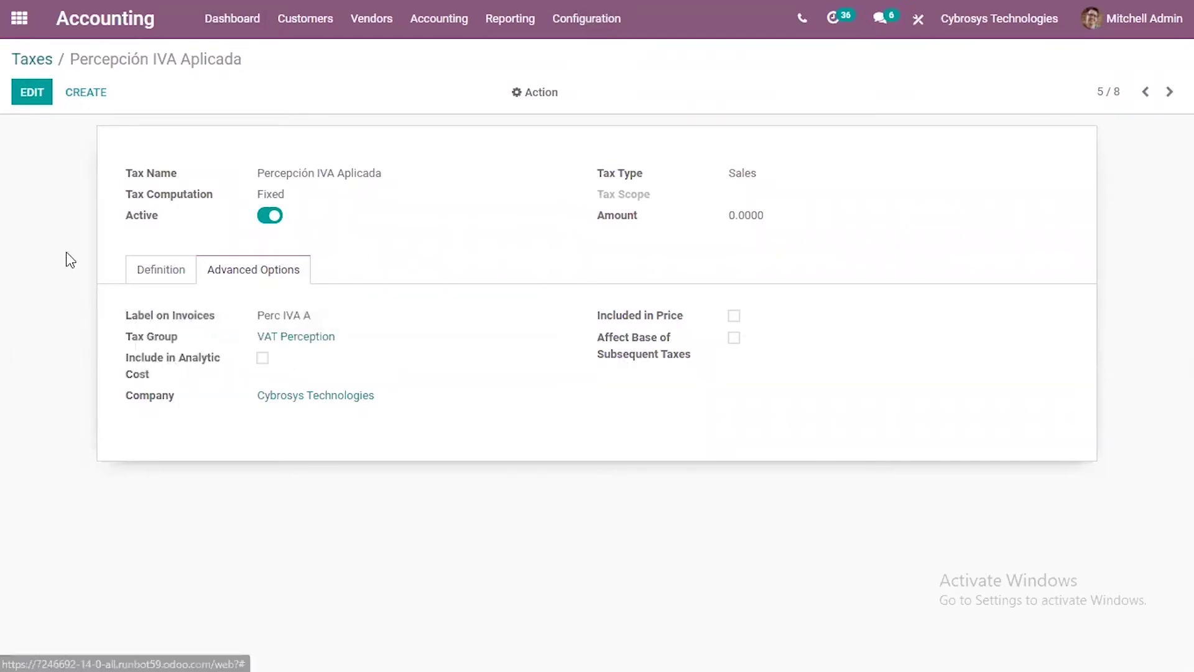
pyautogui.click(32, 59)
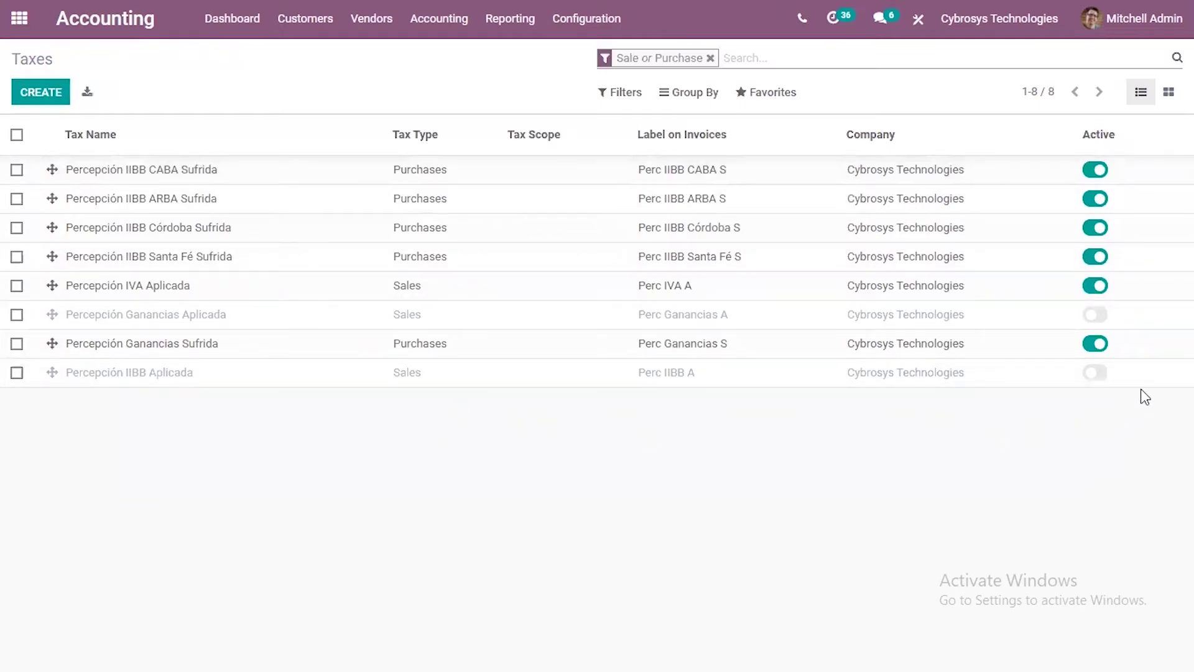
pyautogui.click(587, 18)
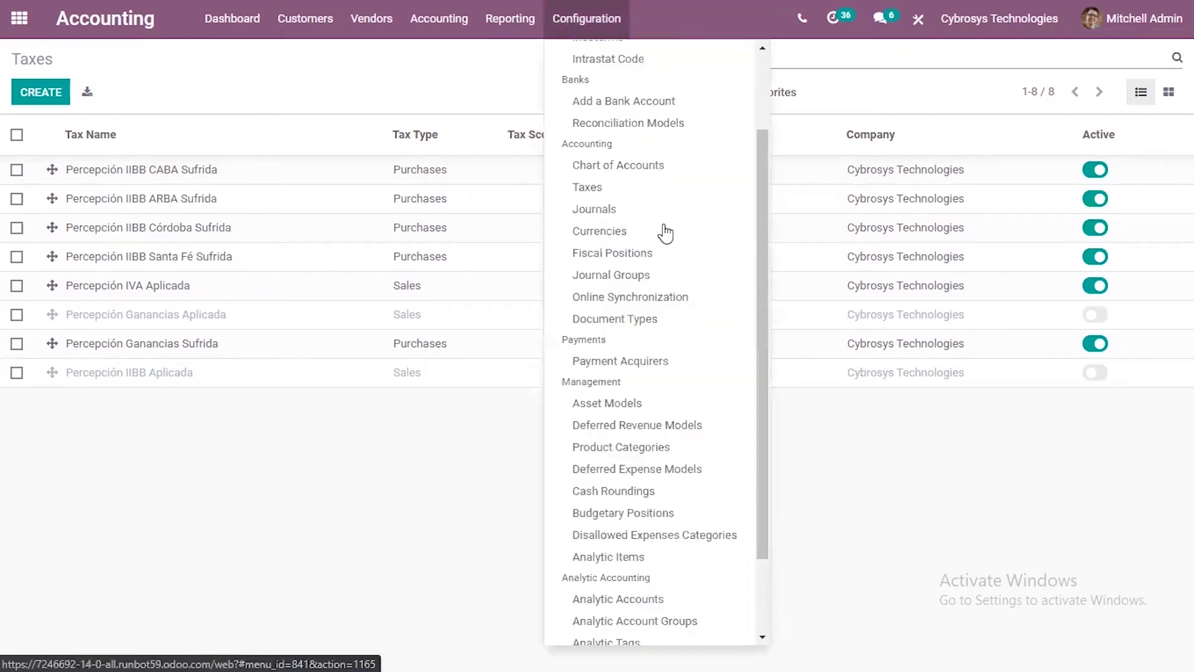
pyautogui.moveTo(760, 544); pyautogui.dragTo(764, 625)
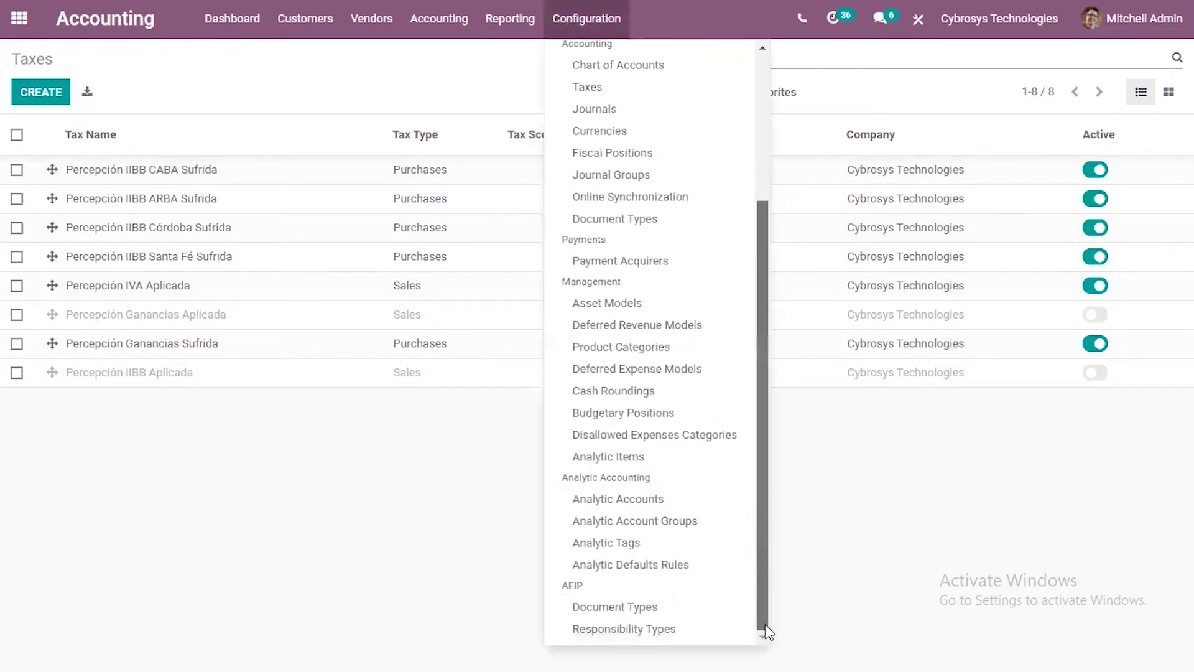
pyautogui.click(608, 607)
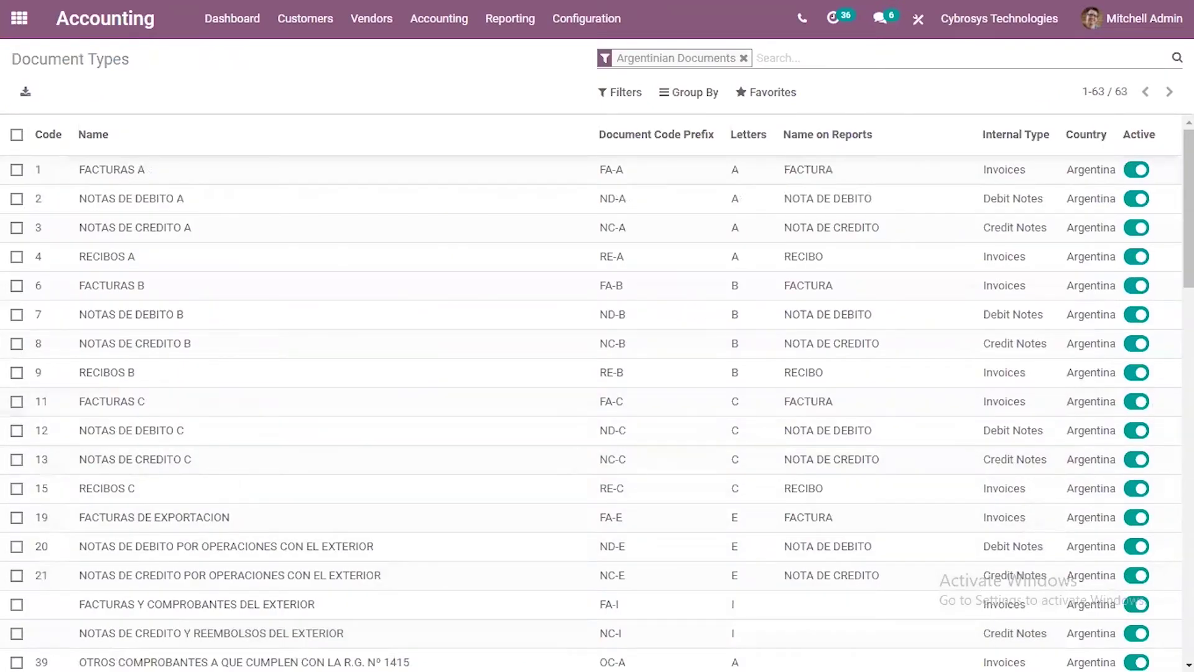
# Step: Examine the Argentinian document types with their code prefixes, letters, report names, internal types and active status
pyautogui.scroll(-5, 591, 392)
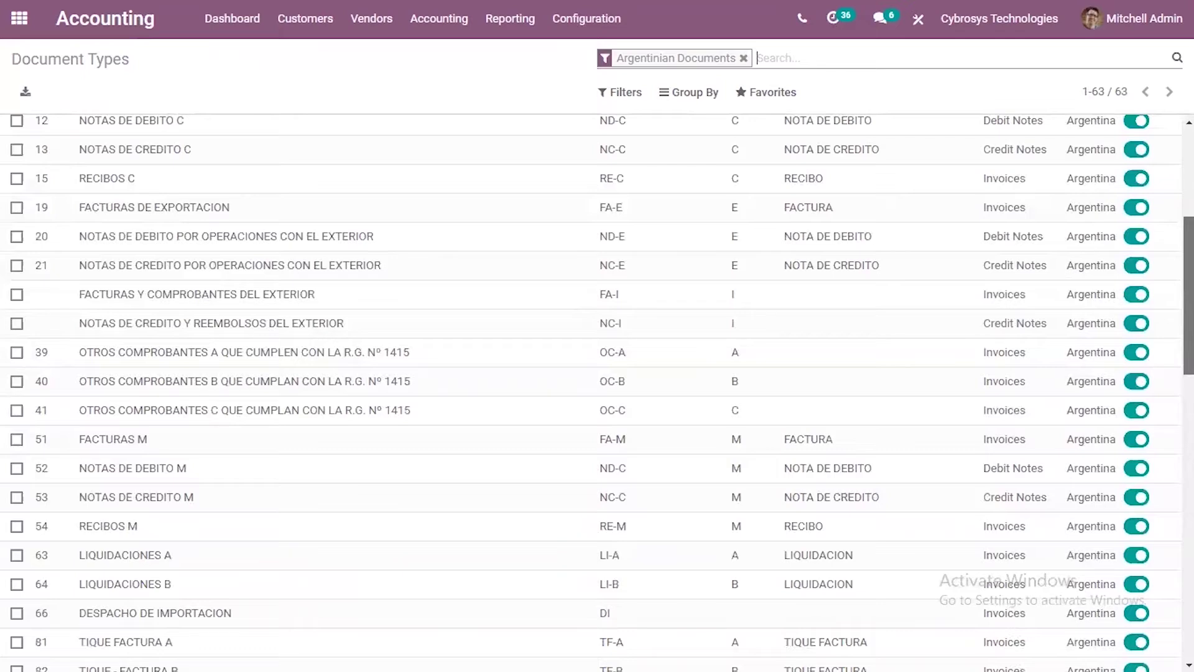
pyautogui.scroll(-3, 591, 392)
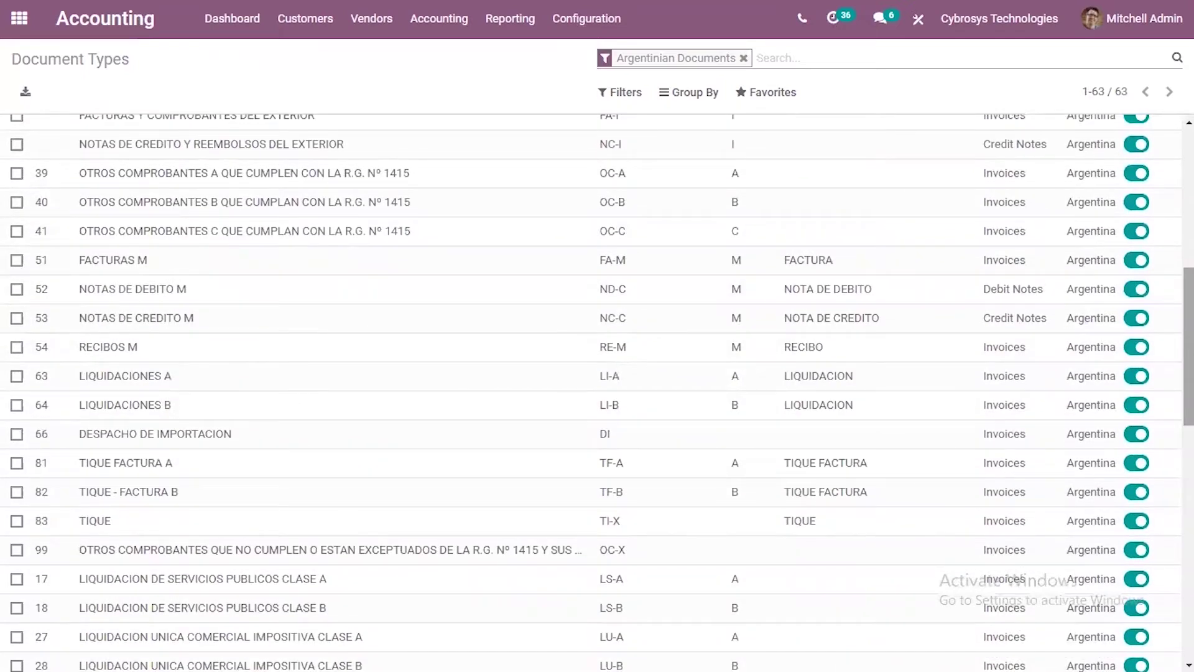
pyautogui.scroll(-5, 591, 392)
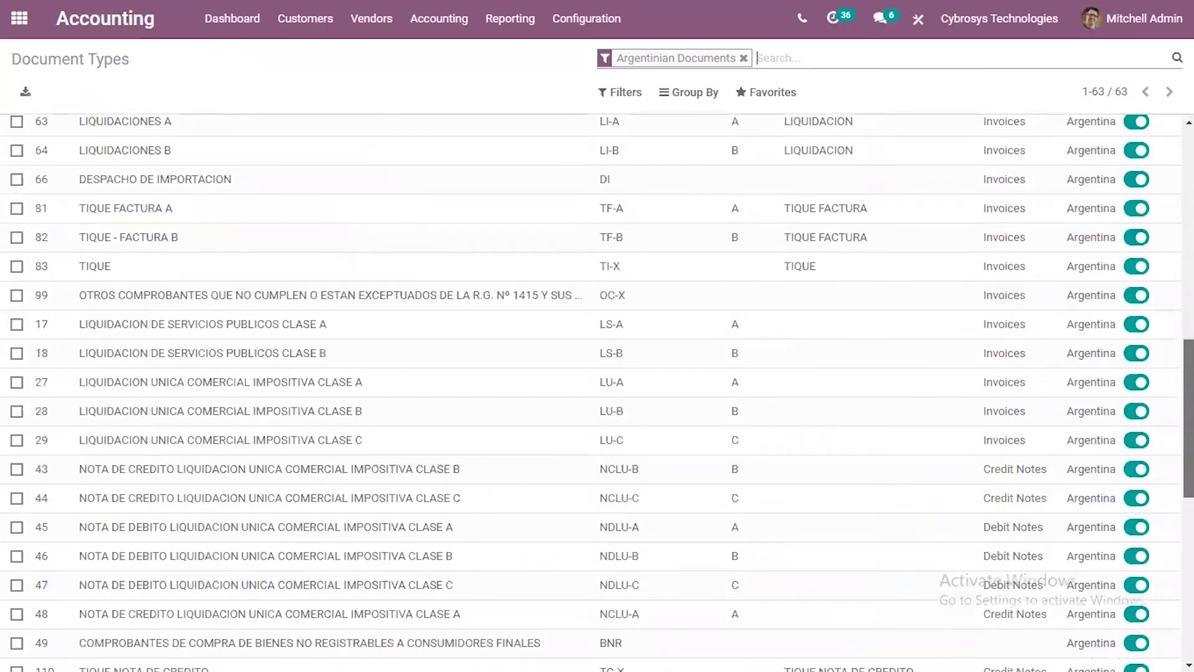
pyautogui.scroll(-3, 591, 392)
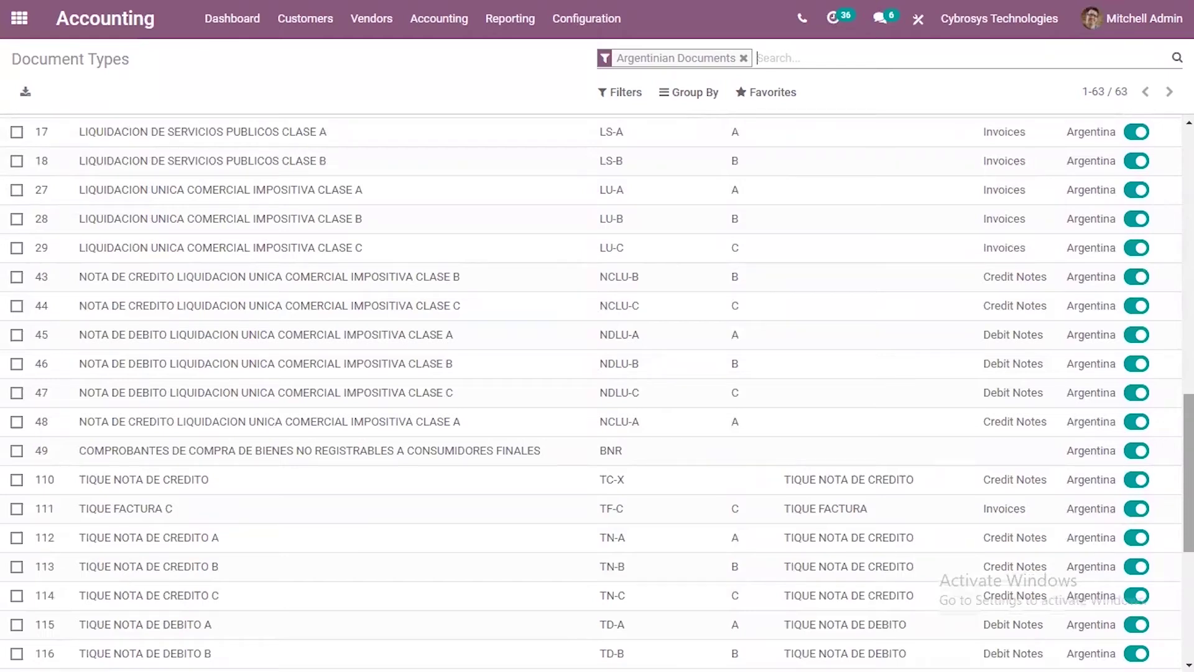
pyautogui.scroll(3, 591, 392)
pyautogui.scroll(-7, 591, 392)
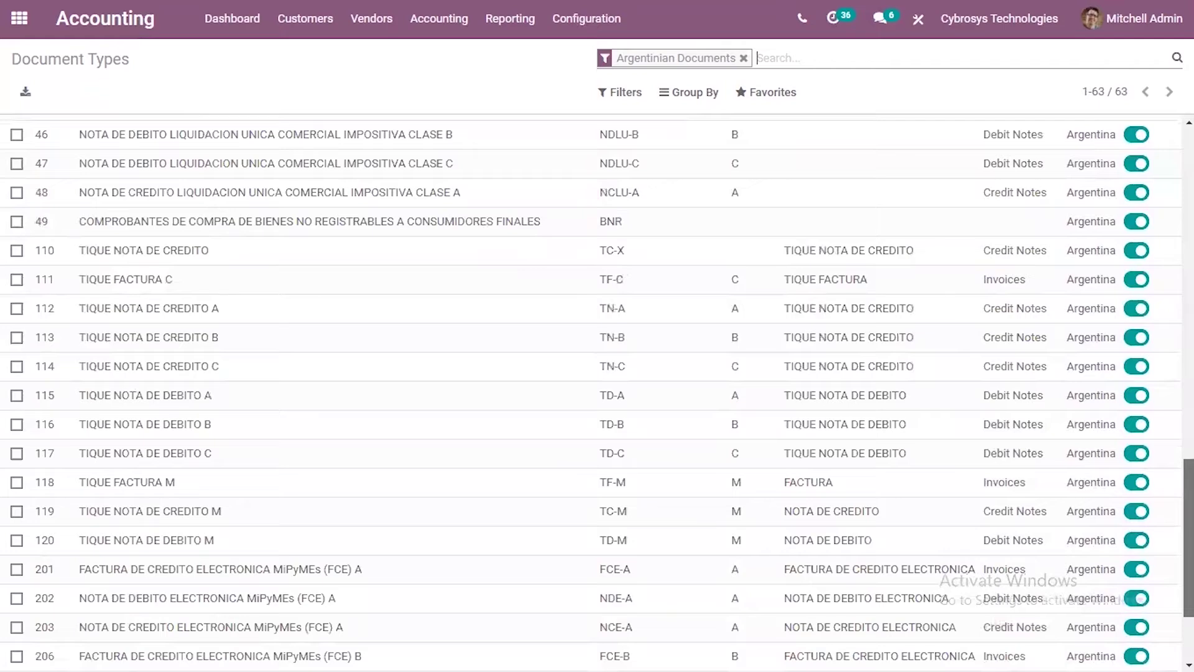
pyautogui.scroll(-1, 591, 392)
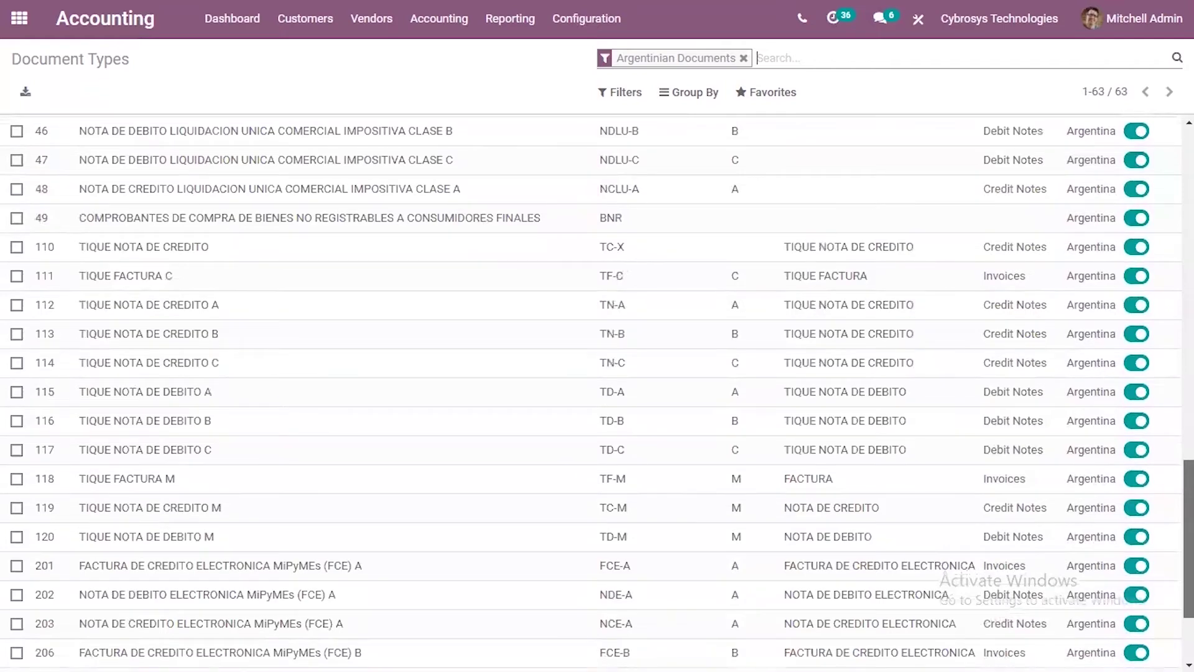
pyautogui.scroll(-1, 591, 392)
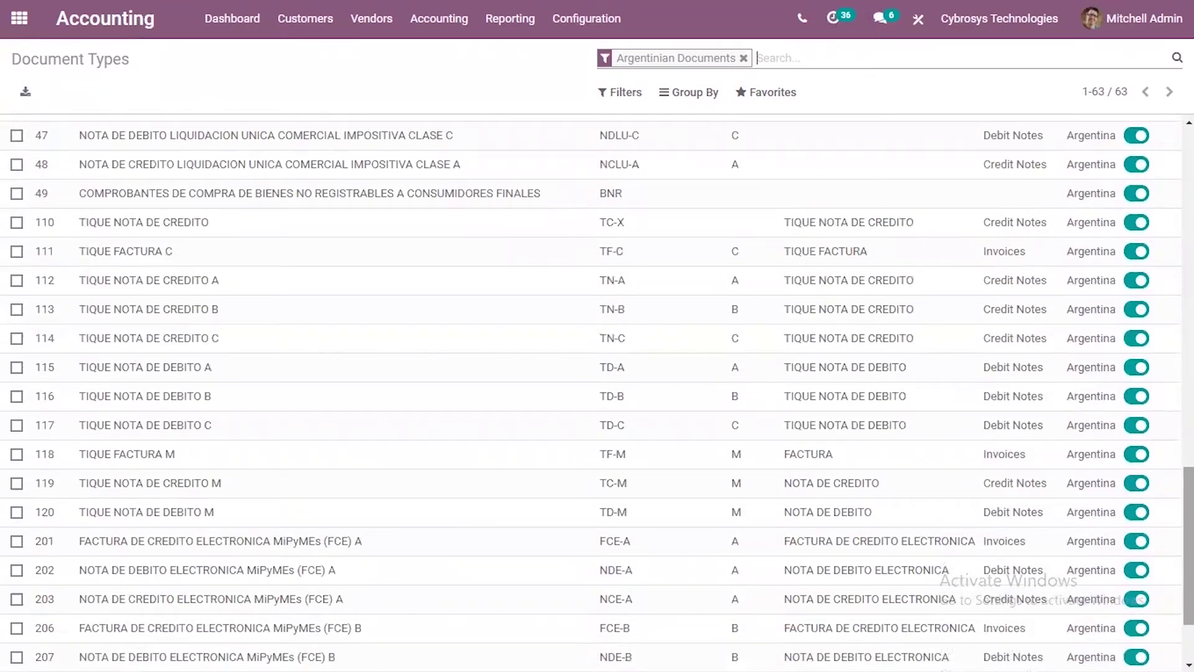
pyautogui.scroll(15, 591, 392)
pyautogui.scroll(-11, 591, 392)
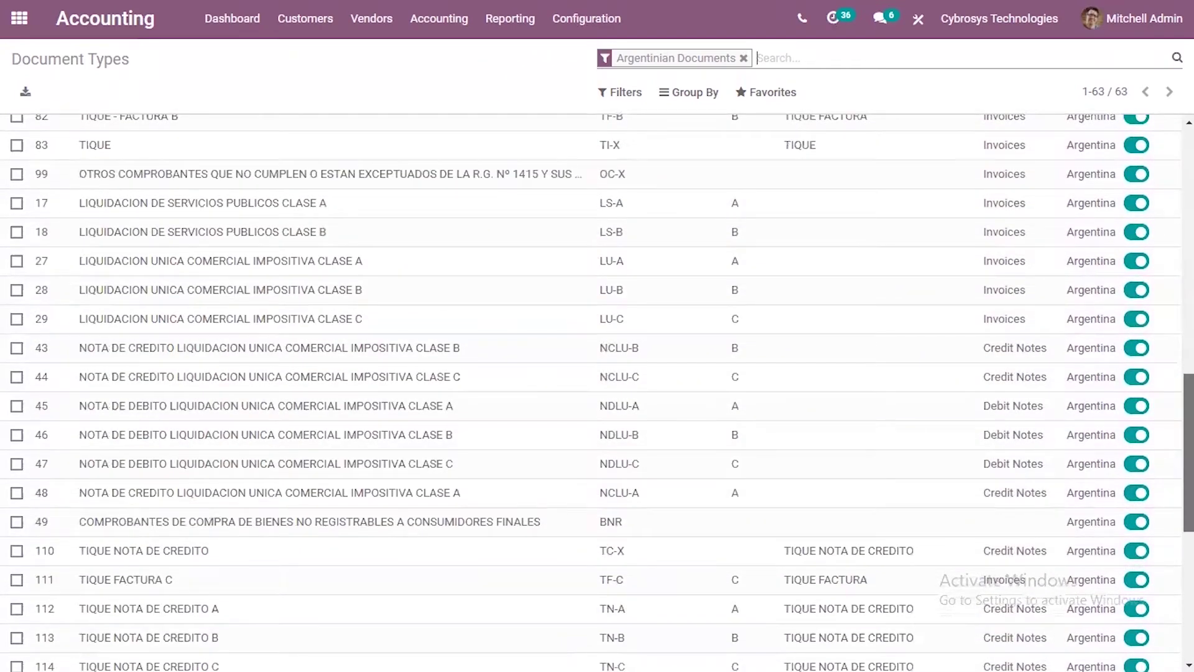
pyautogui.scroll(12, 1137, 251)
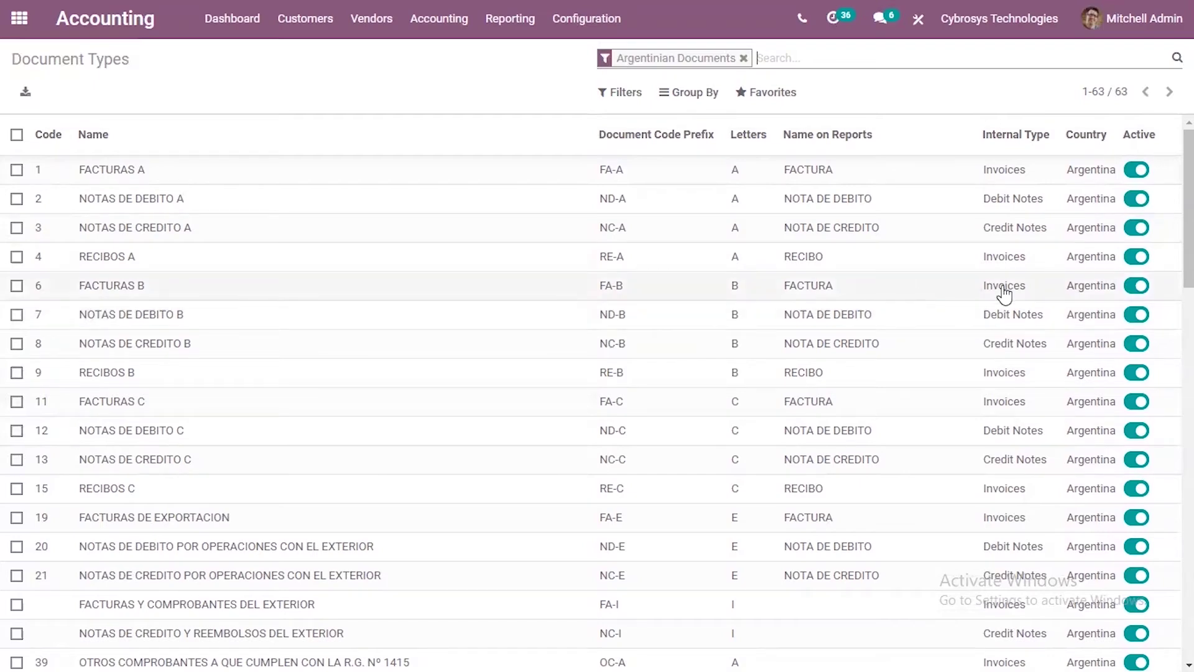
pyautogui.scroll(-4, 591, 392)
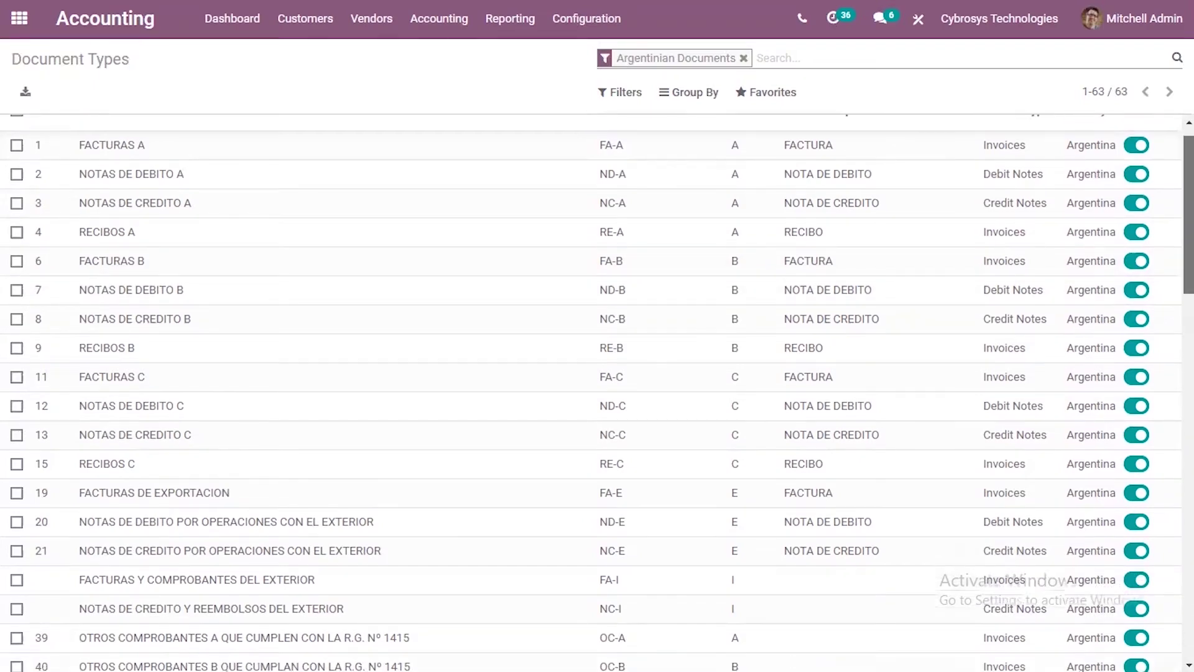
pyautogui.scroll(-2, 591, 392)
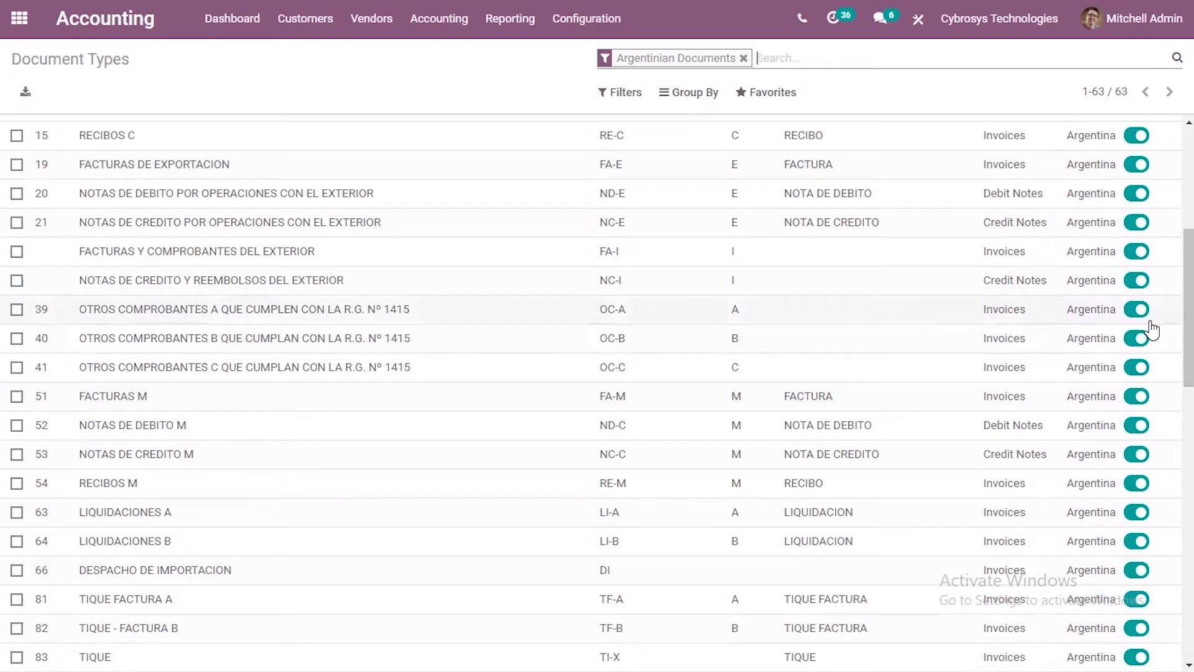
pyautogui.moveTo(1180, 309); pyautogui.dragTo(1189, 205)
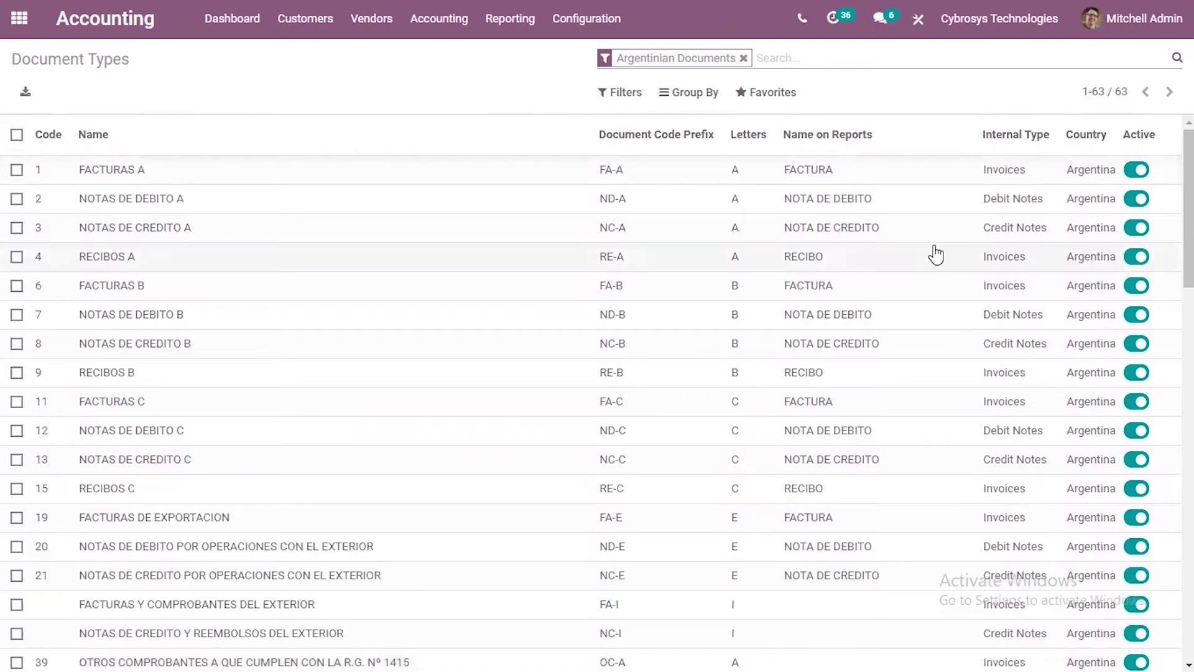
pyautogui.scroll(-2, 591, 392)
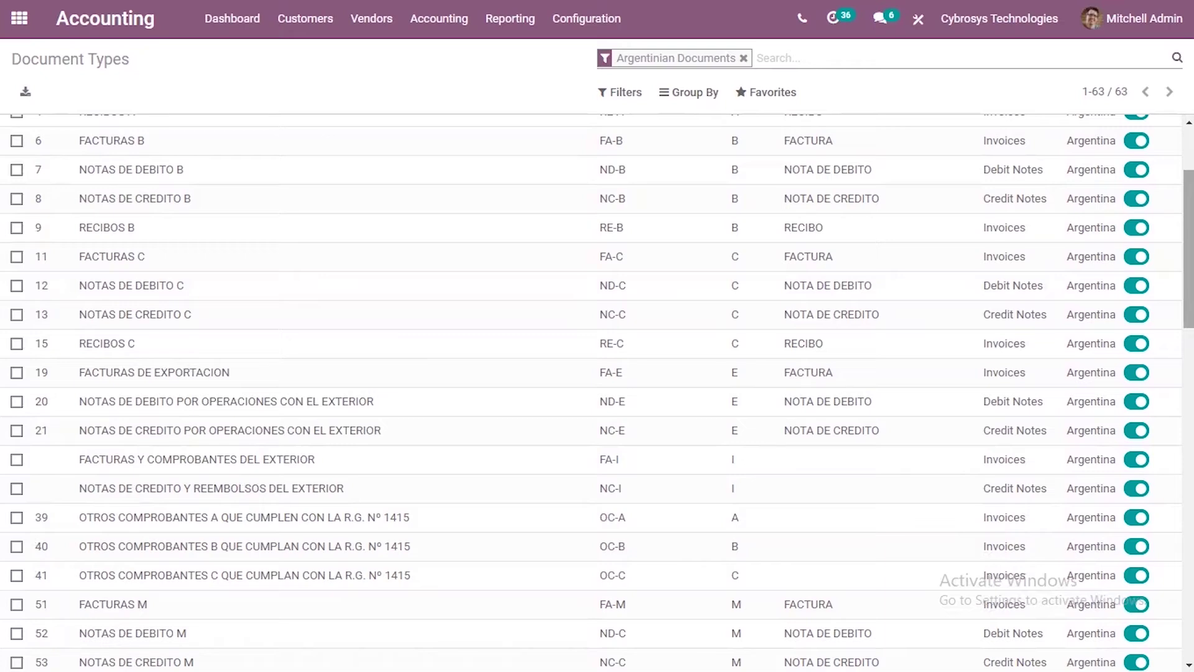
pyautogui.scroll(-2, 598, 392)
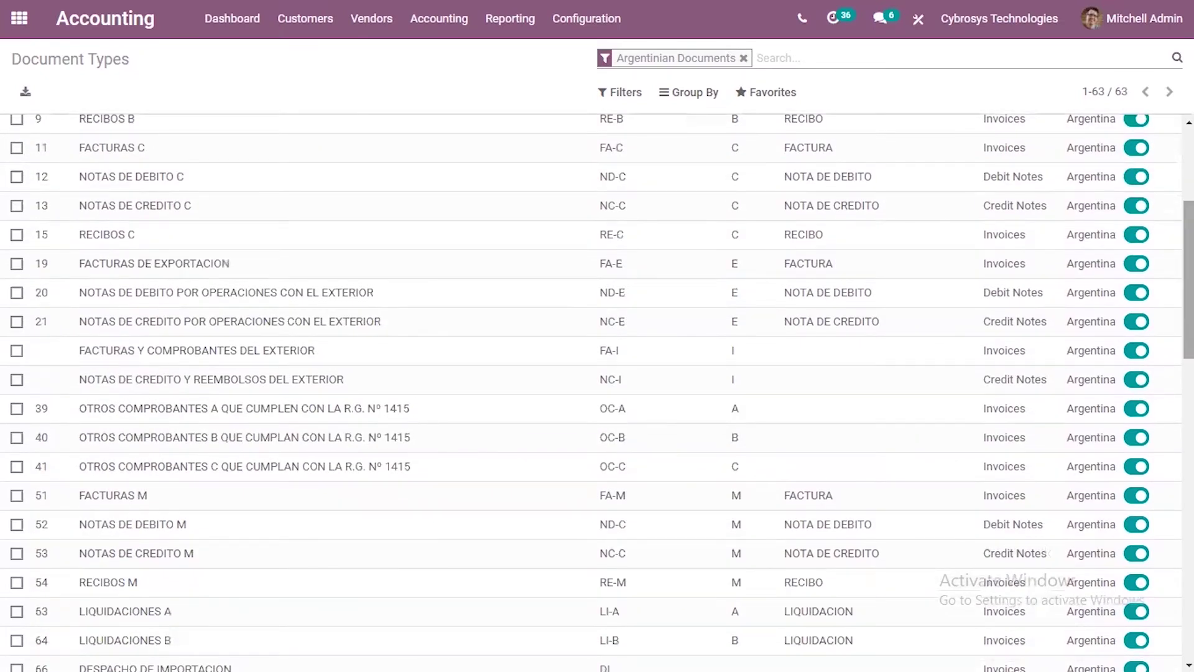
pyautogui.scroll(-8, 597, 392)
pyautogui.scroll(-1, 597, 392)
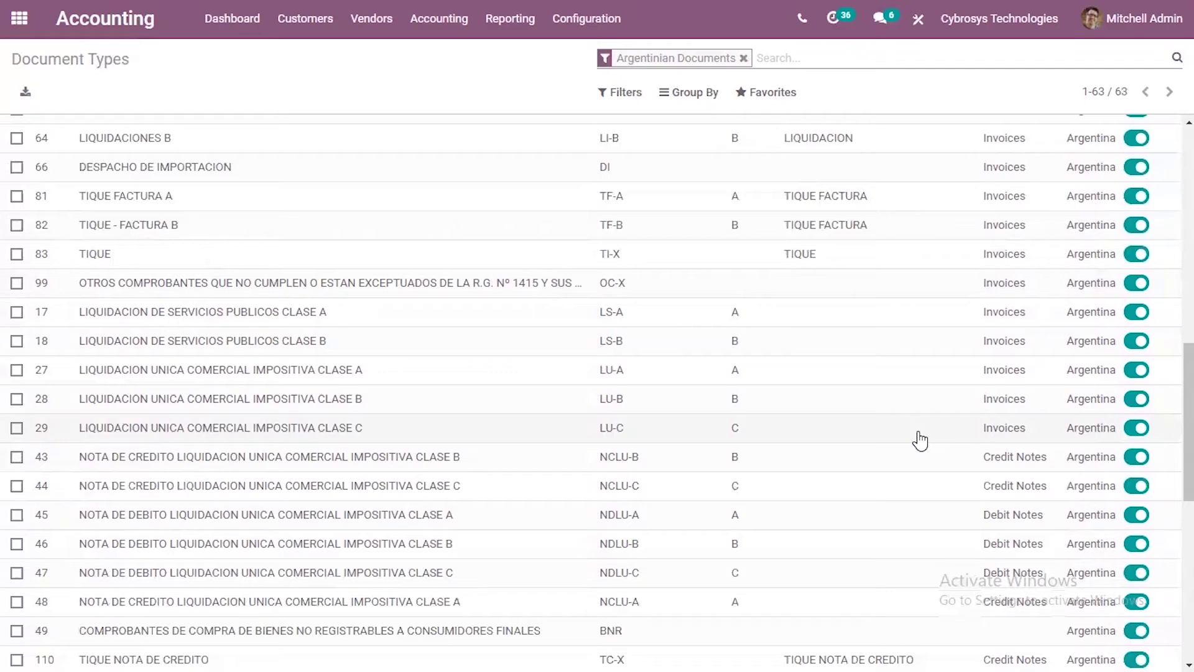
# Step: Open the ADHOC SA customer record and show its accounting details down to the Accounting Documents section
pyautogui.click(291, 23)
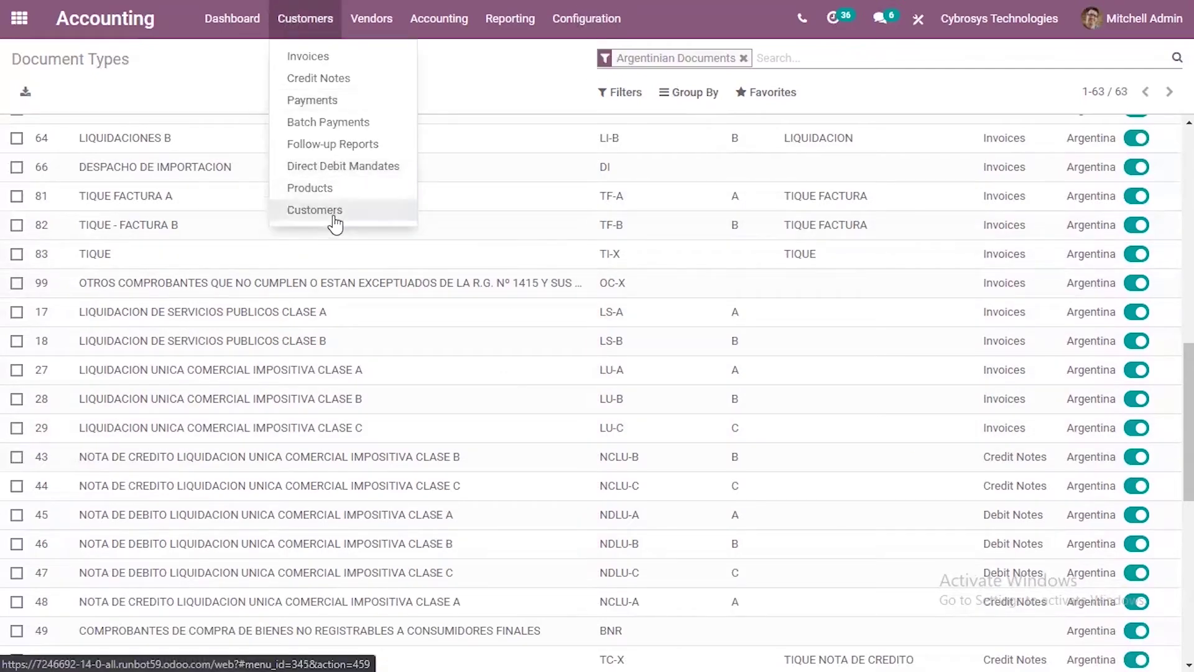
pyautogui.click(315, 210)
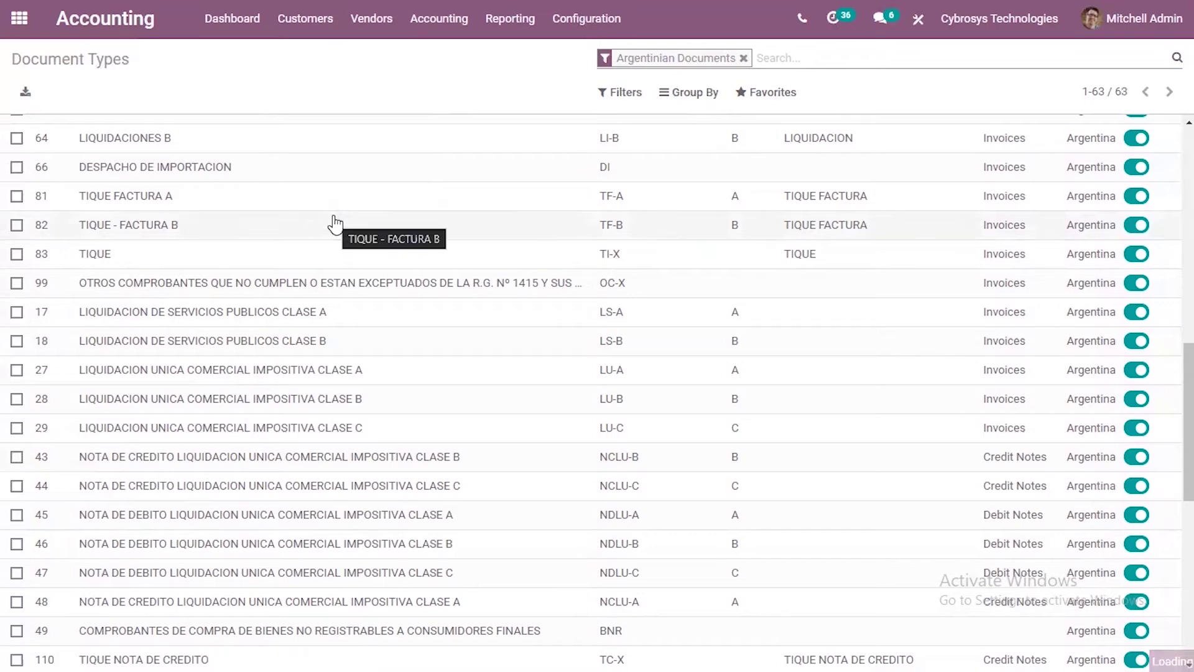
pyautogui.click(502, 176)
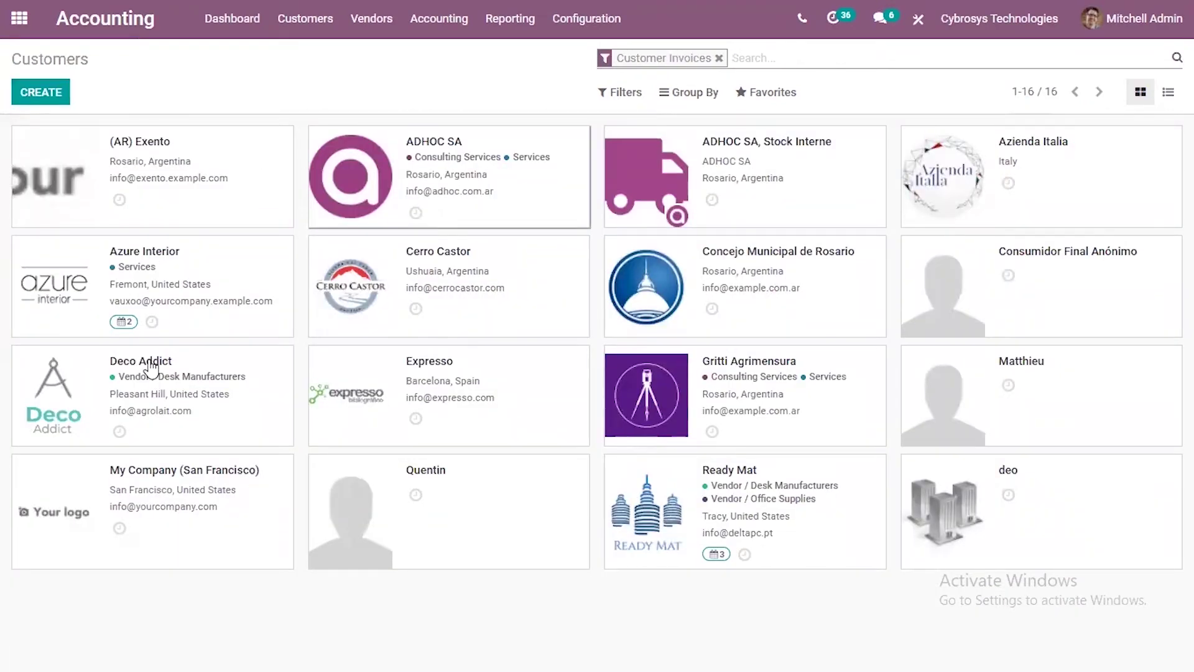
pyautogui.click(434, 193)
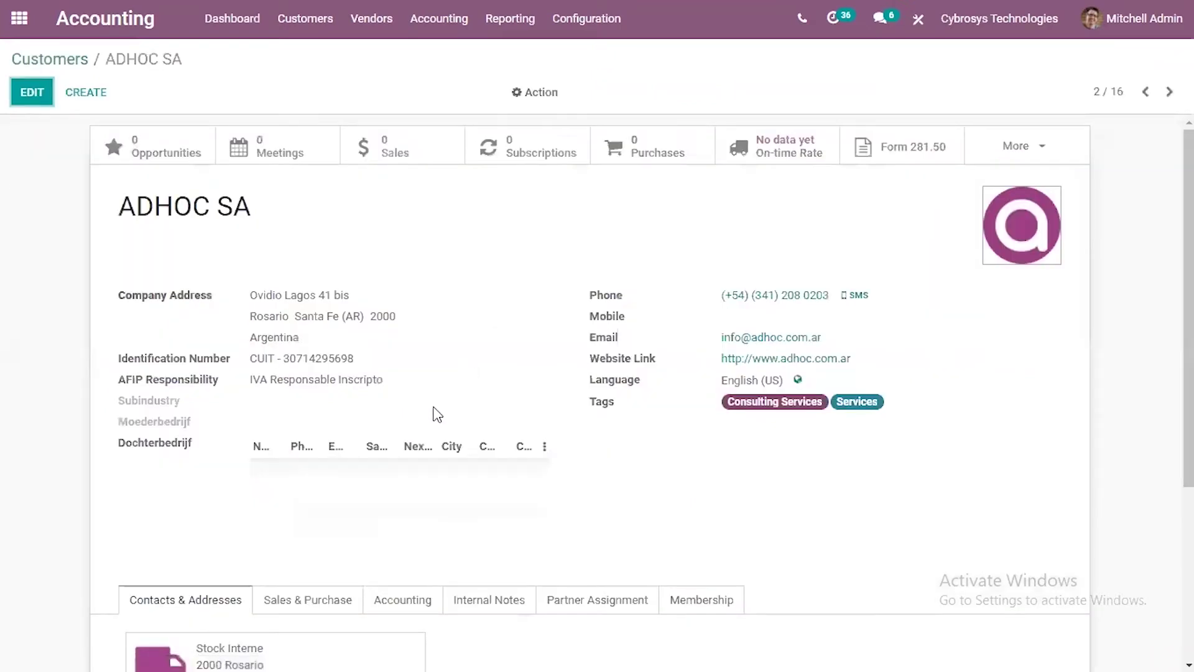
pyautogui.click(403, 600)
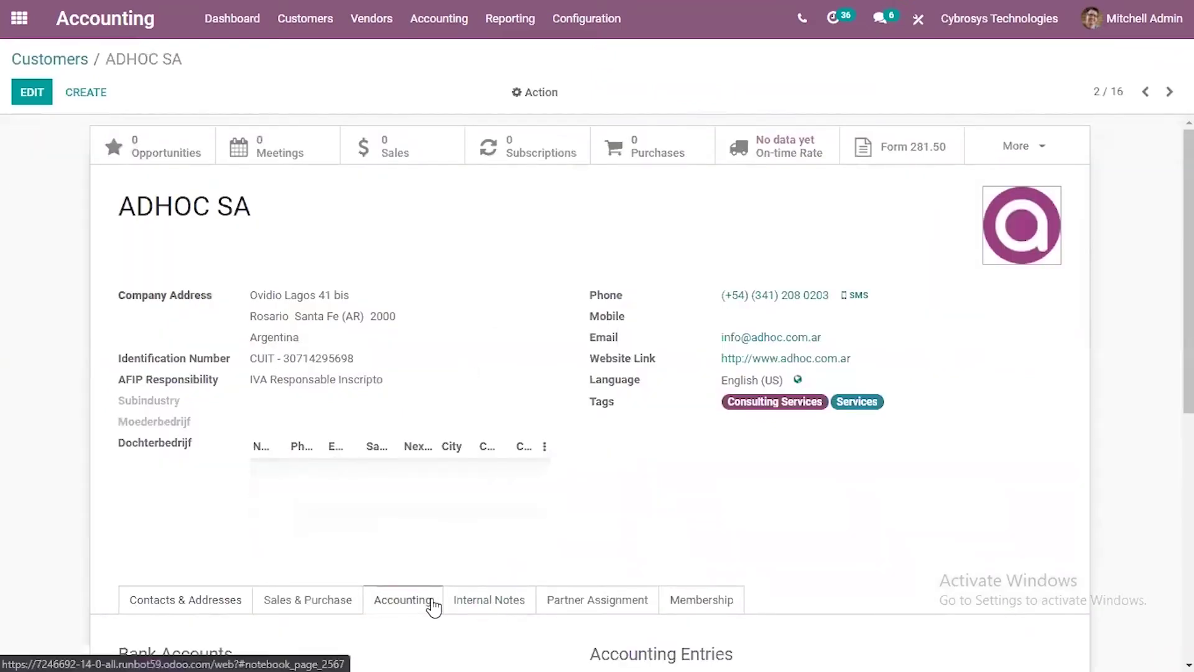
pyautogui.scroll(-8, 642, 393)
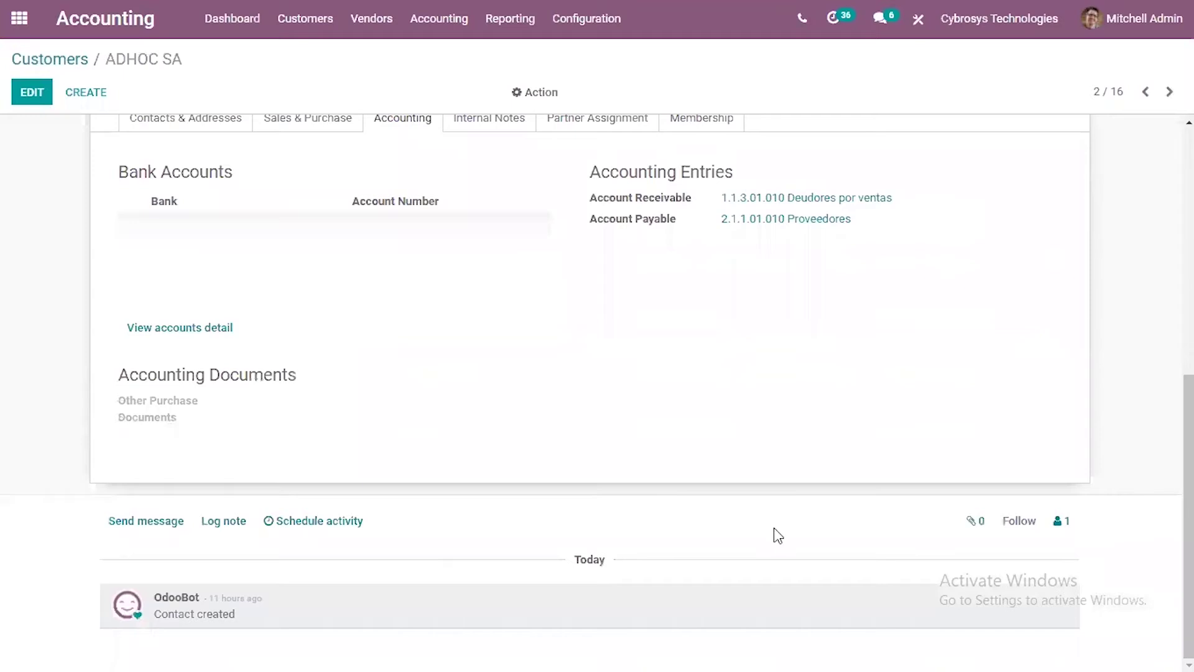
# Step: Add (1) FACTURAS A and (2) NOTAS DE DEBITO A as Other Purchase Documents for ADHOC SA and save the record
pyautogui.click(30, 92)
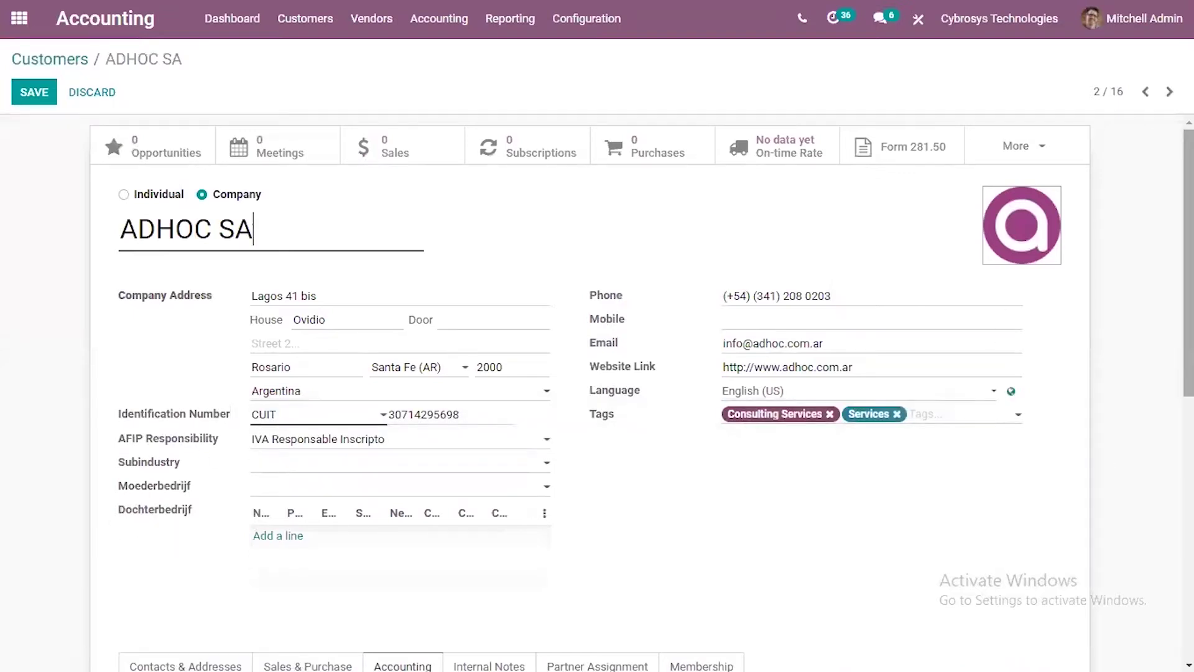
pyautogui.scroll(-9, 993, 334)
pyautogui.click(296, 405)
pyautogui.click(308, 421)
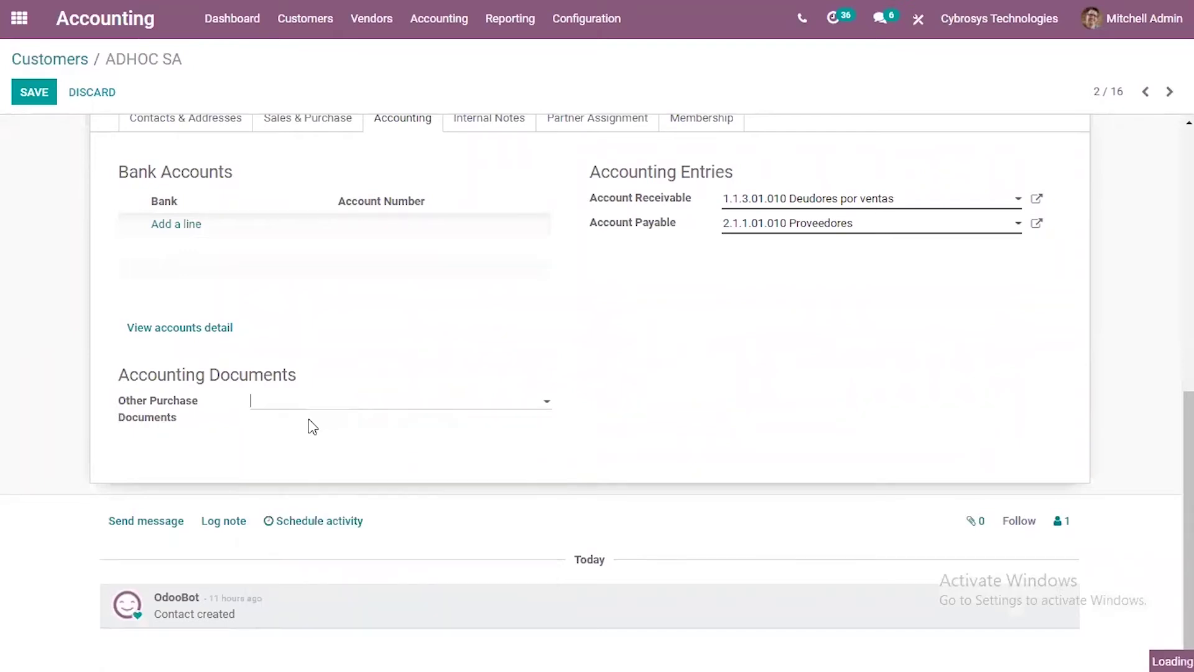
pyautogui.click(380, 409)
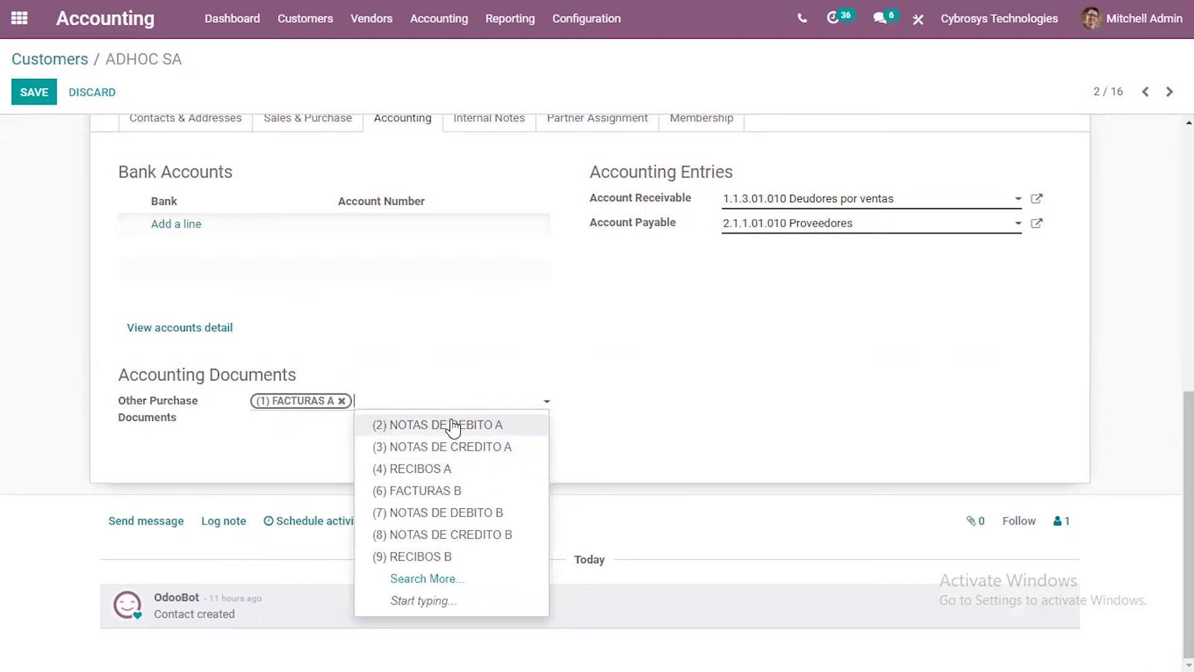
pyautogui.click(456, 424)
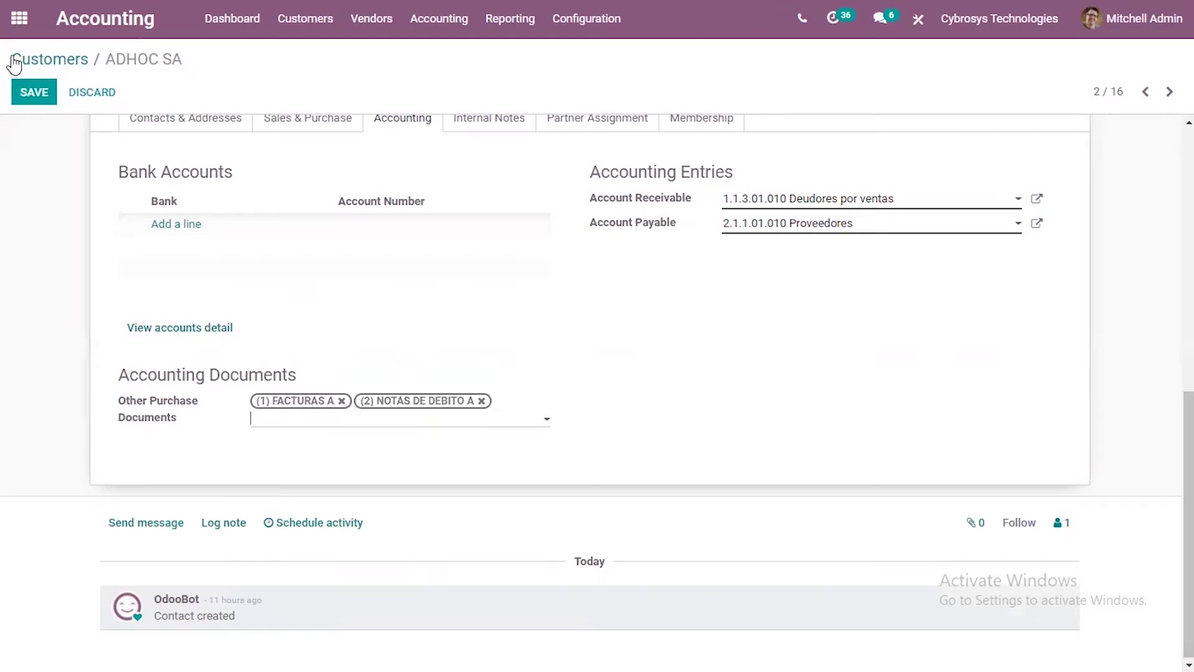
pyautogui.click(27, 106)
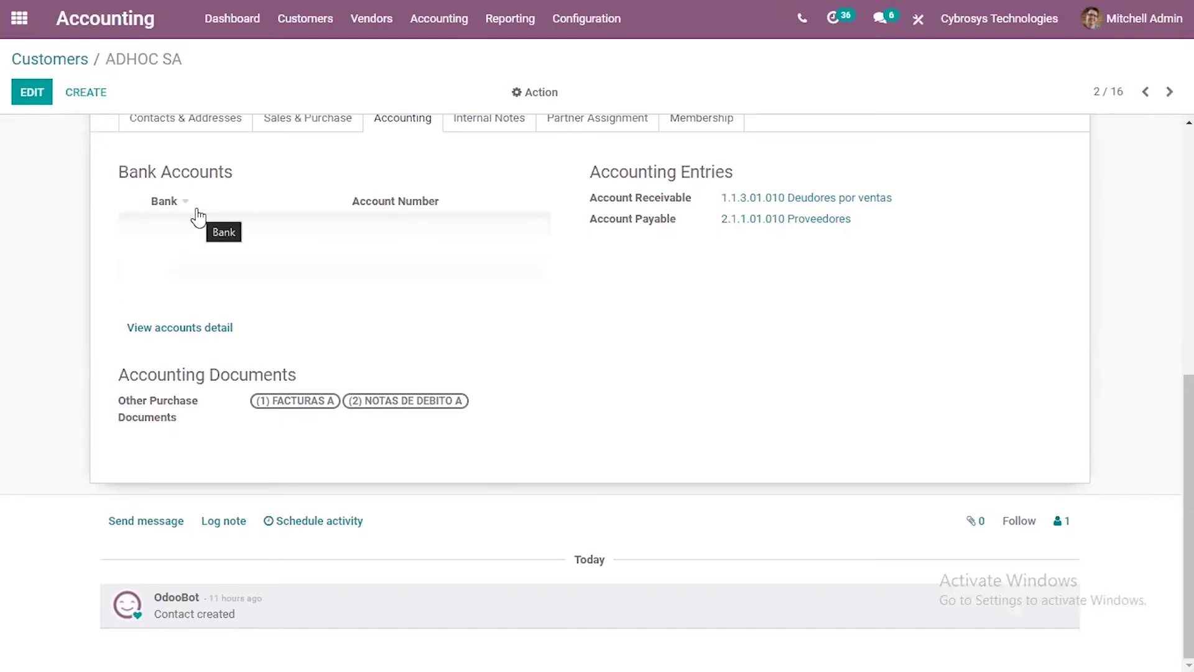
# Step: Create a new customer invoice for ADHOC SA and check its document type
pyautogui.click(327, 26)
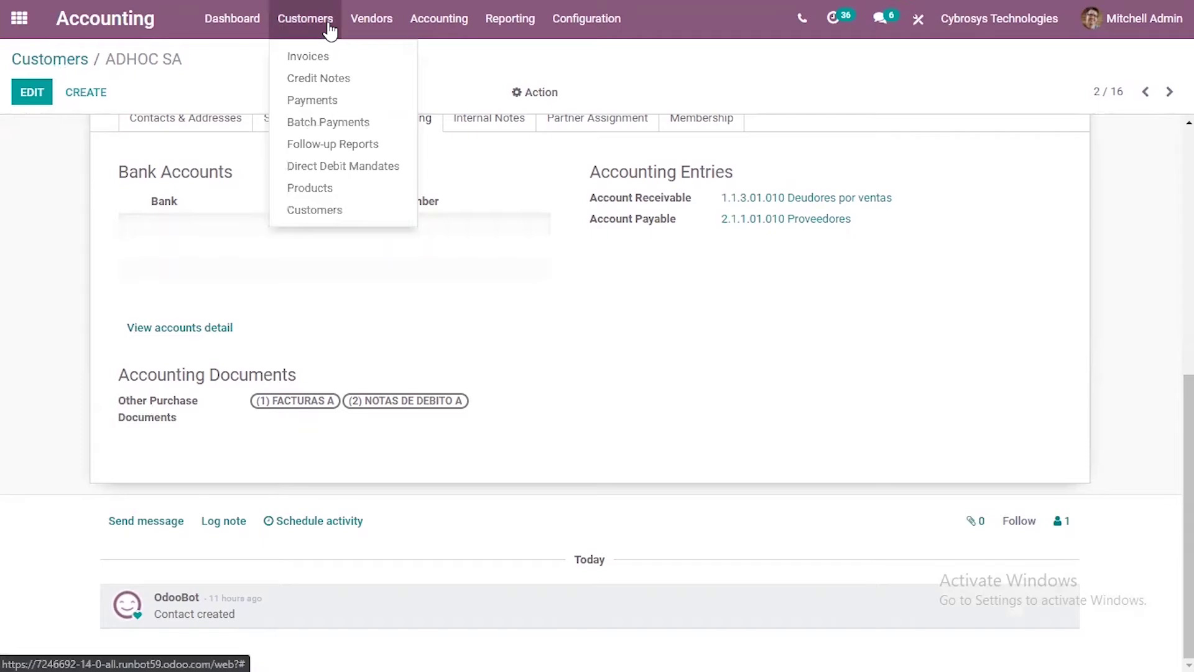
pyautogui.click(326, 58)
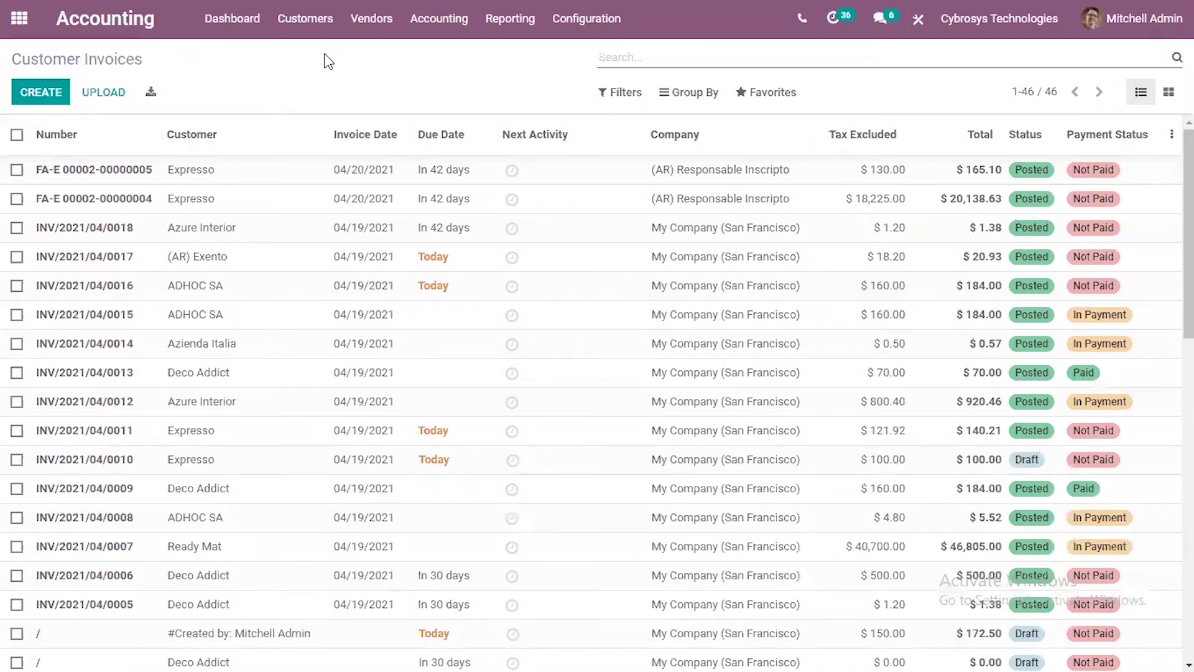
pyautogui.click(41, 93)
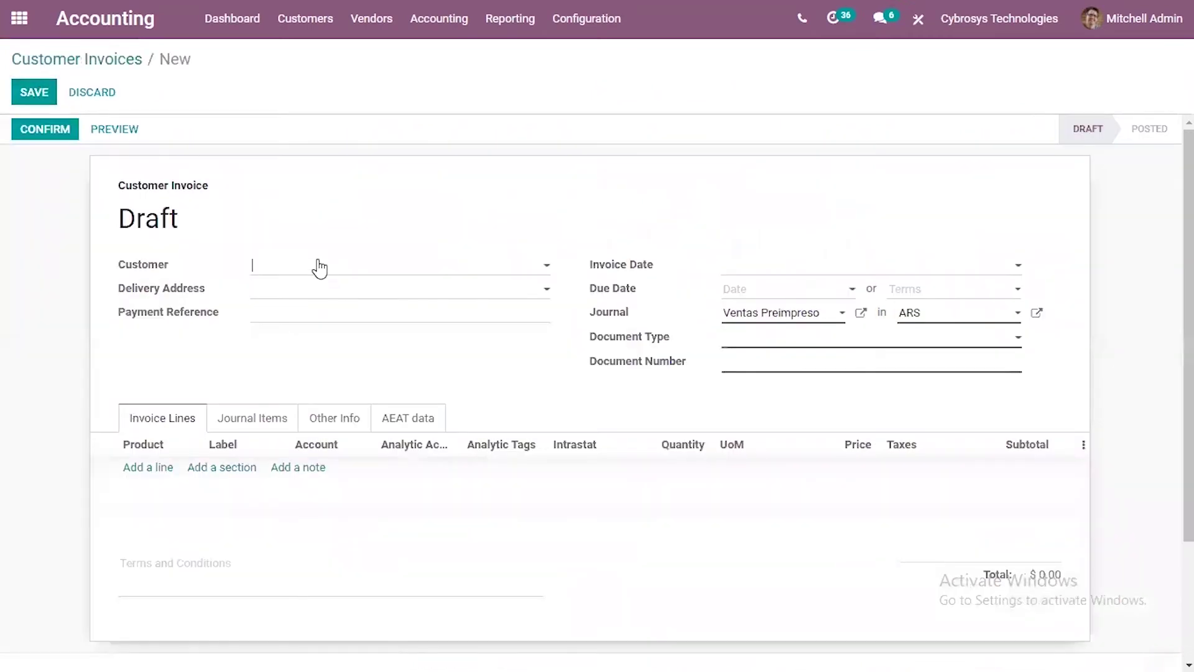
pyautogui.click(318, 268)
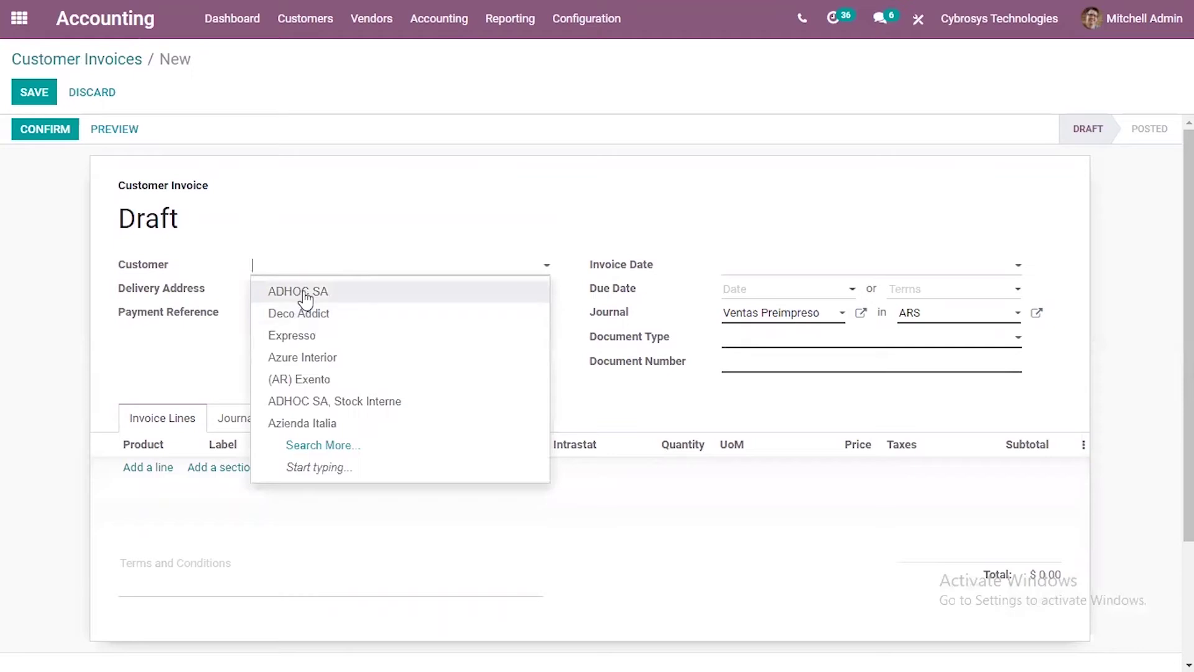
pyautogui.click(307, 289)
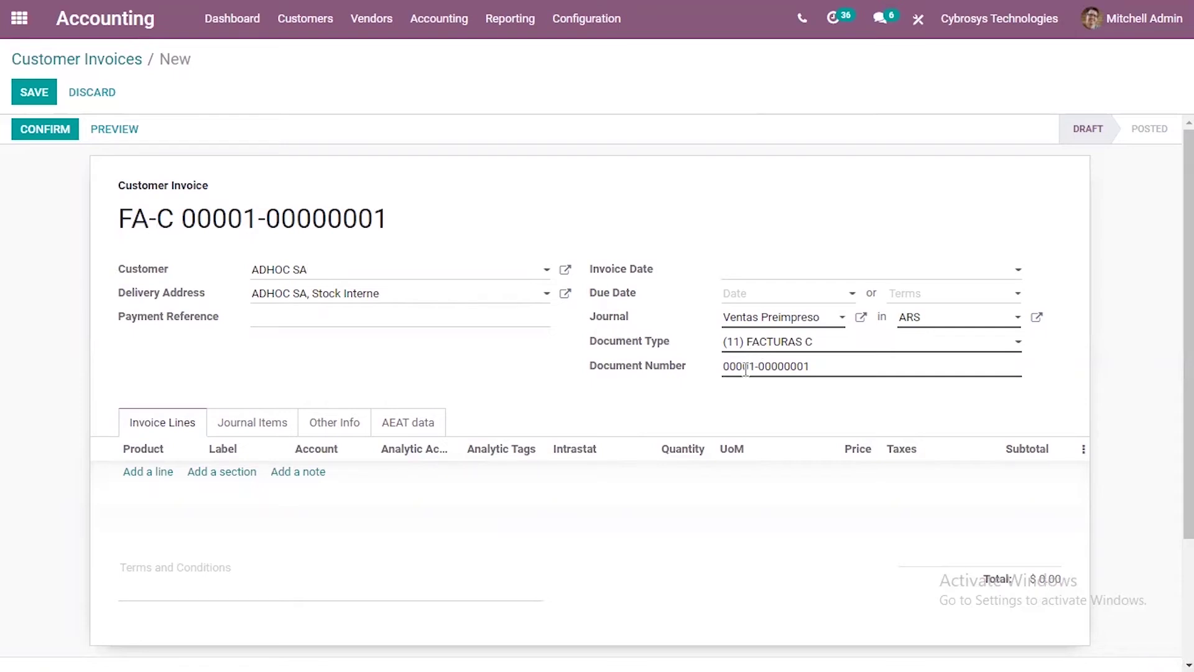
pyautogui.click(756, 341)
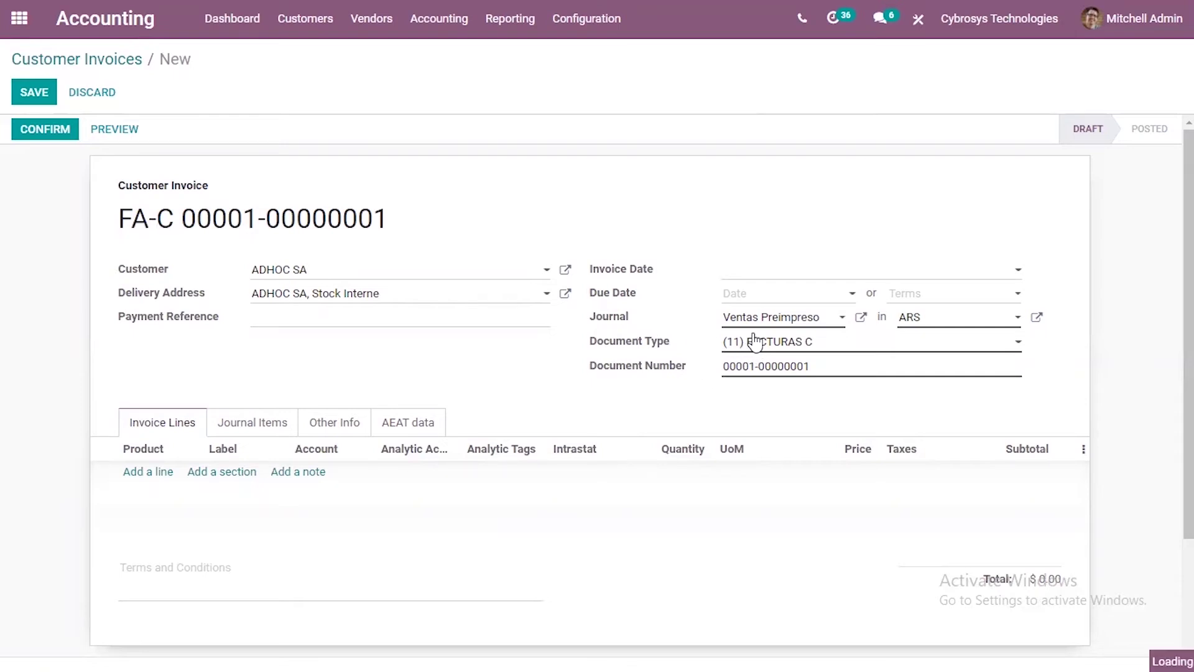
pyautogui.click(547, 375)
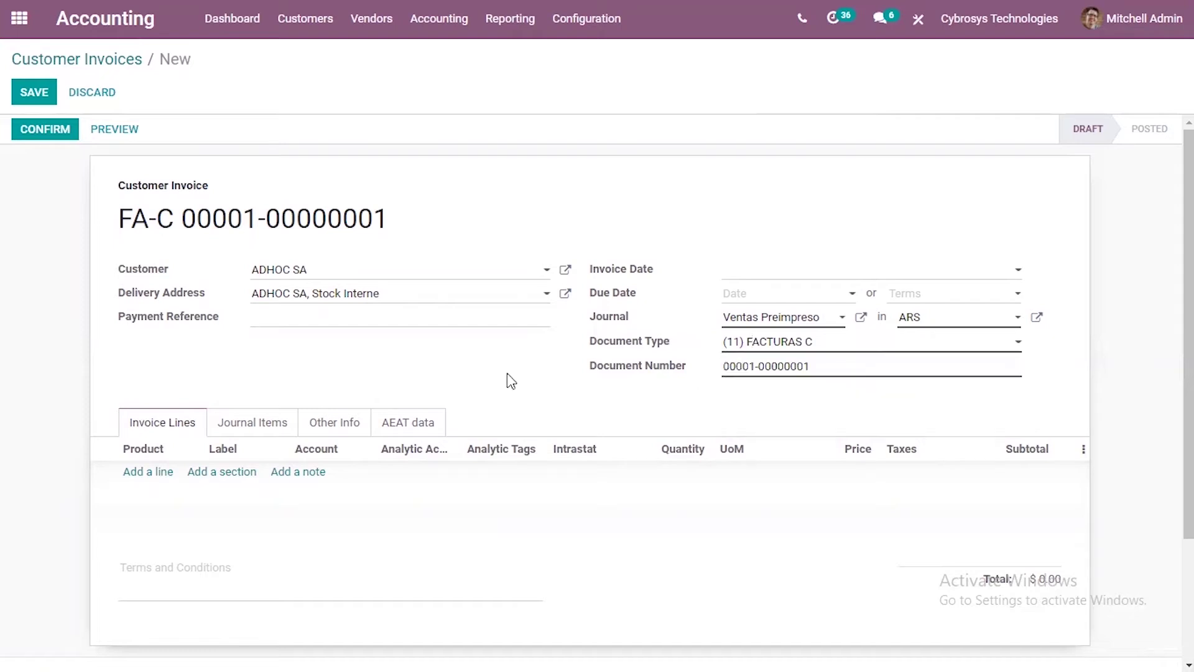
# Step: Add a line for [DESK0004] Customizable Desk (CONFIG) (Aluminium, Black) to the invoice and confirm it
pyautogui.click(158, 473)
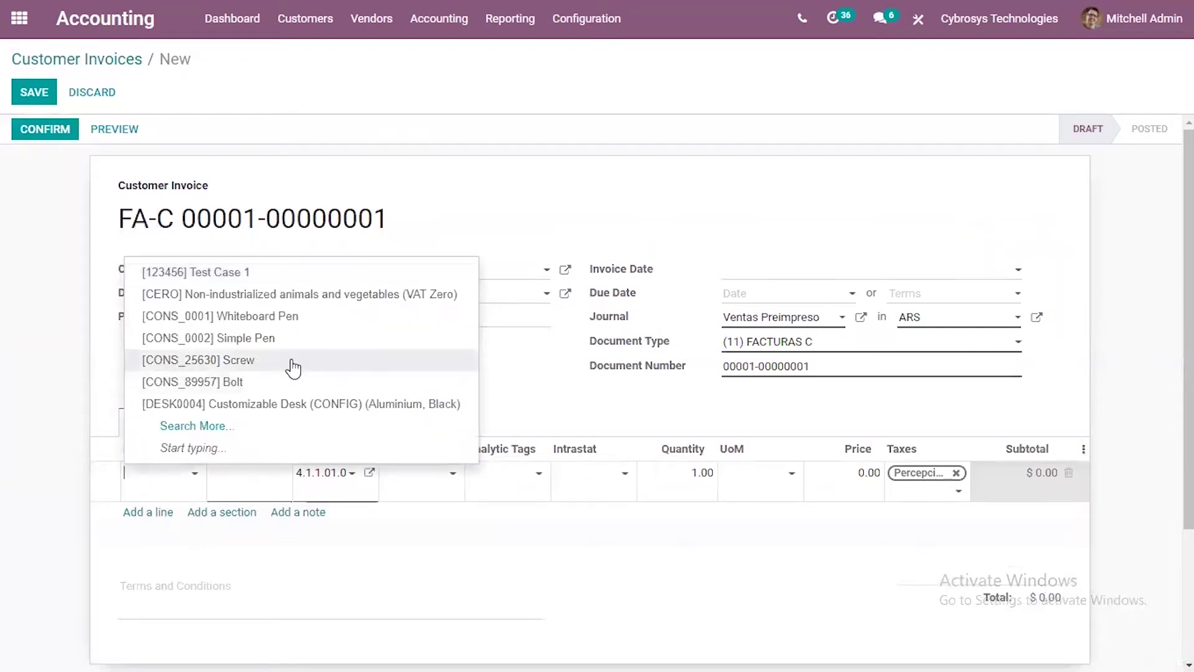
pyautogui.click(275, 404)
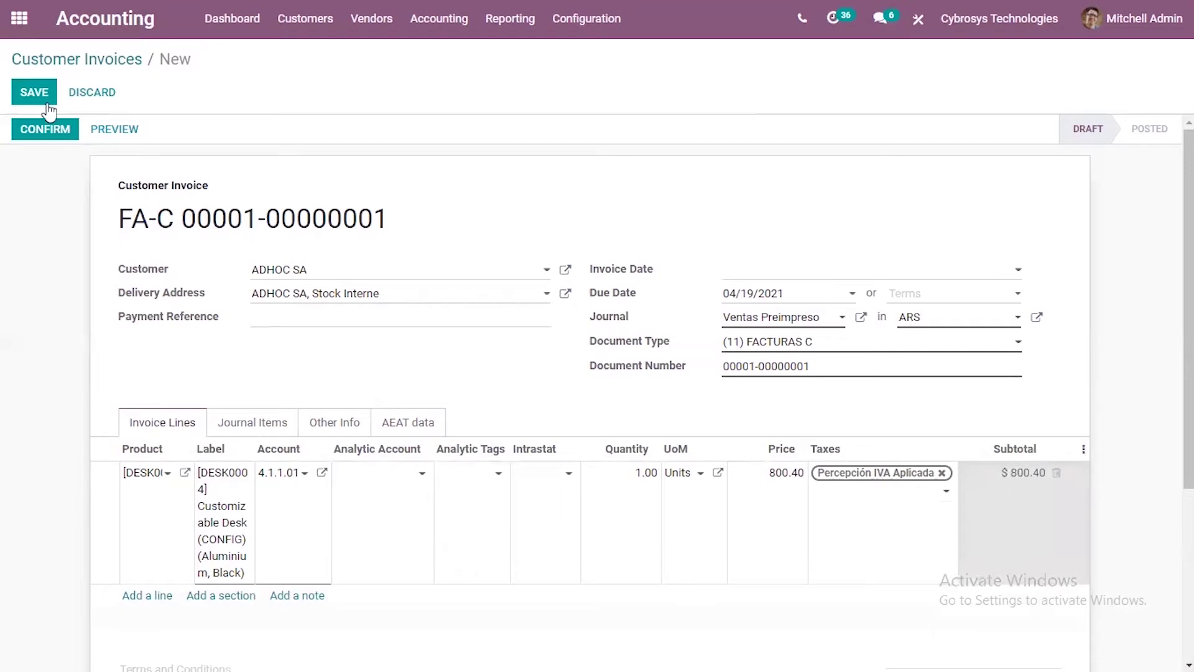
pyautogui.click(31, 133)
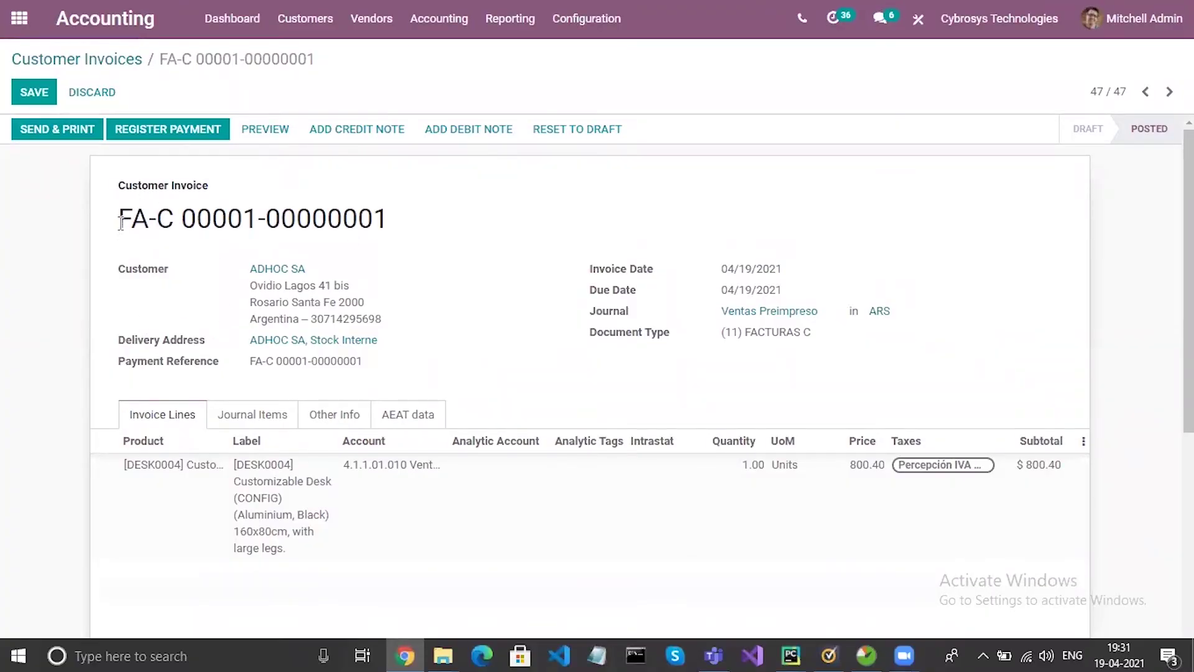
# Step: Check the posted invoice's number and its payment reference for the document code prefix
pyautogui.moveTo(120, 222); pyautogui.dragTo(461, 239)
pyautogui.click(255, 361)
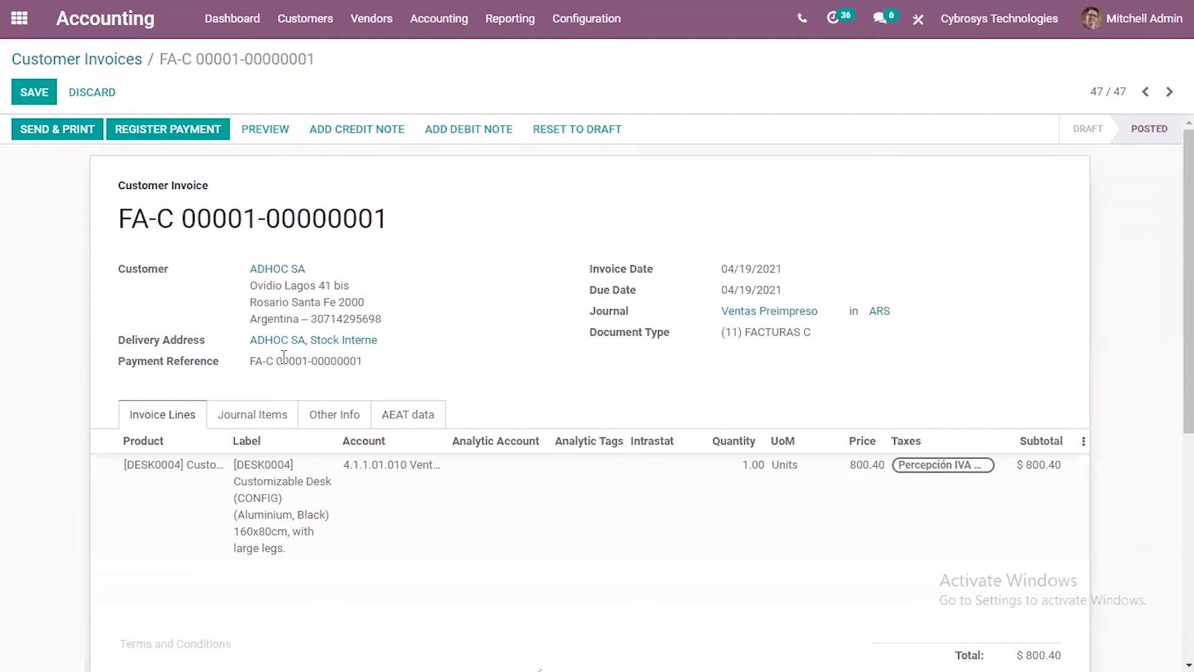
pyautogui.moveTo(249, 362); pyautogui.dragTo(272, 362)
pyautogui.click(426, 376)
pyautogui.moveTo(1189, 274); pyautogui.dragTo(1189, 273)
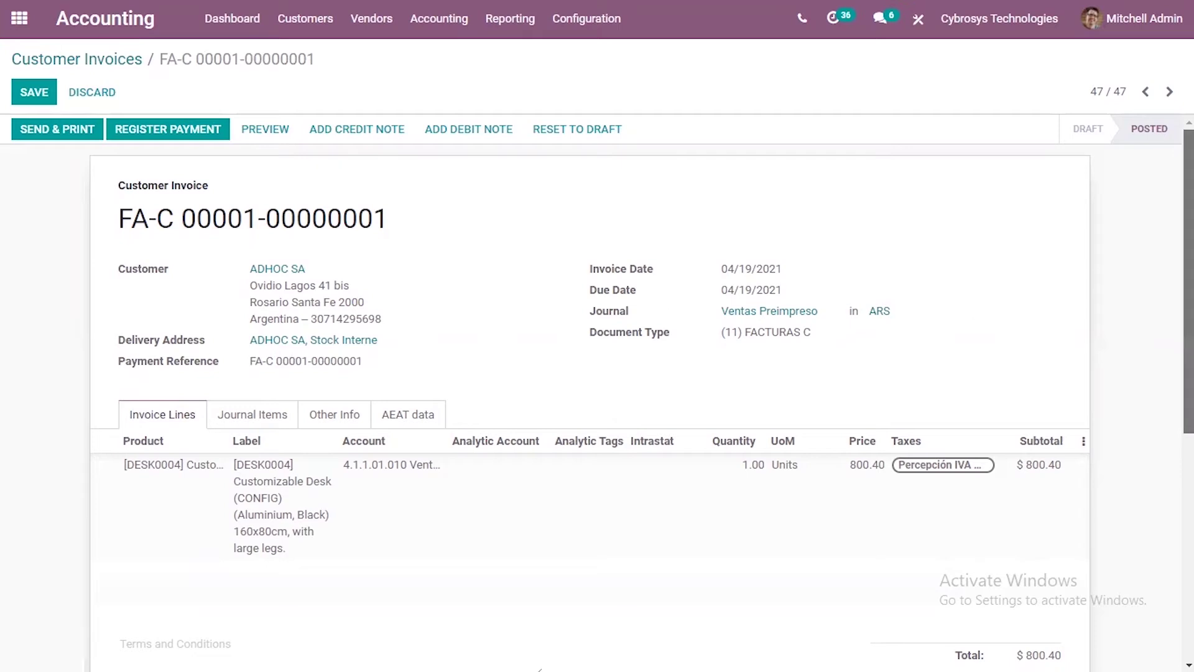
# Step: Show the invoice's other information and read the explanations of AFIP Concept and FCE: Is Cancellation?
pyautogui.click(336, 413)
pyautogui.moveTo(1189, 298); pyautogui.dragTo(1189, 427)
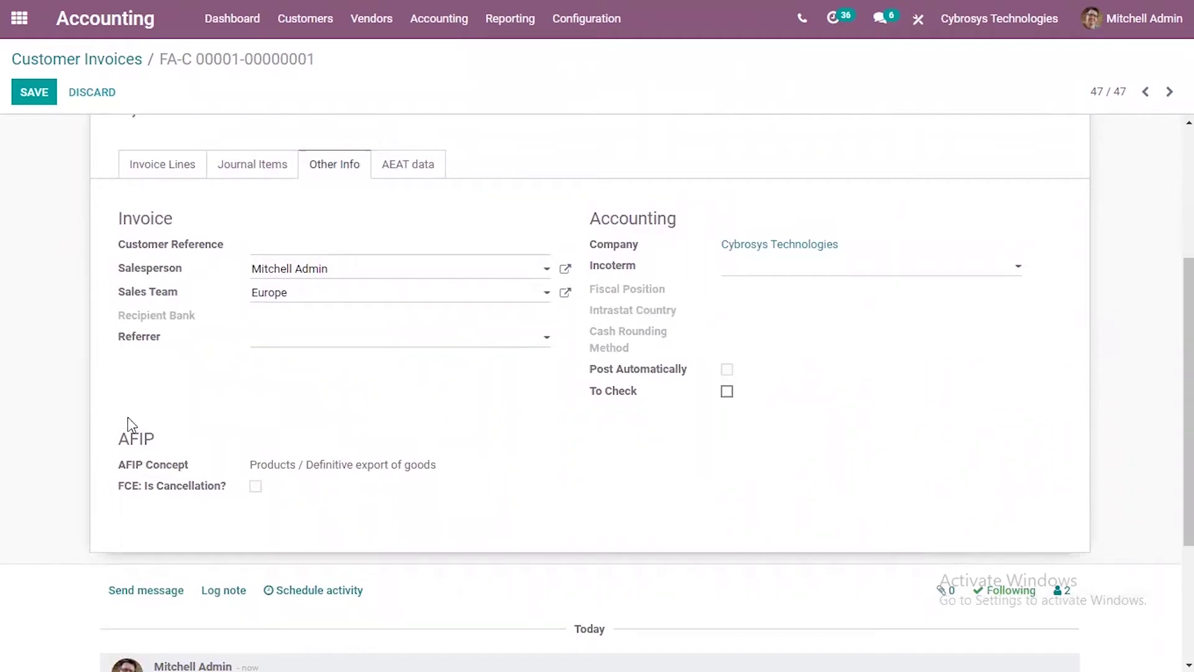
pyautogui.moveTo(144, 471)
pyautogui.moveTo(226, 500)
pyautogui.moveTo(177, 496)
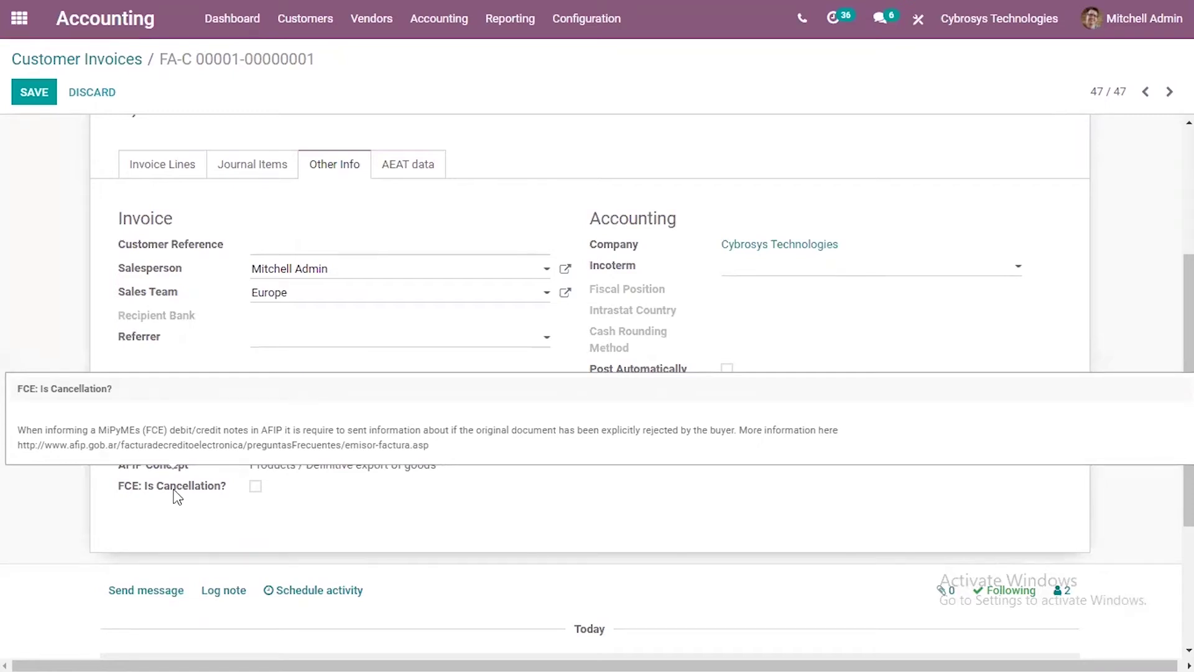
# Step: Set the invoice's Incoterm to EX WORKS and go back to its invoice lines and totals
pyautogui.click(765, 277)
pyautogui.click(777, 271)
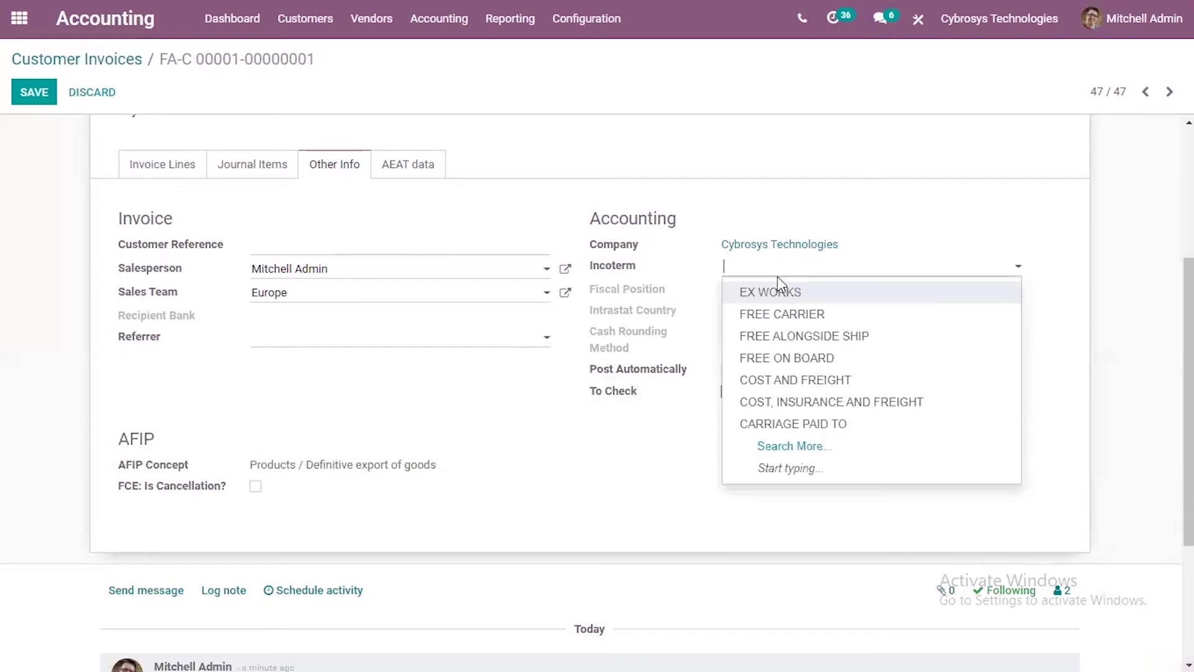
pyautogui.click(798, 300)
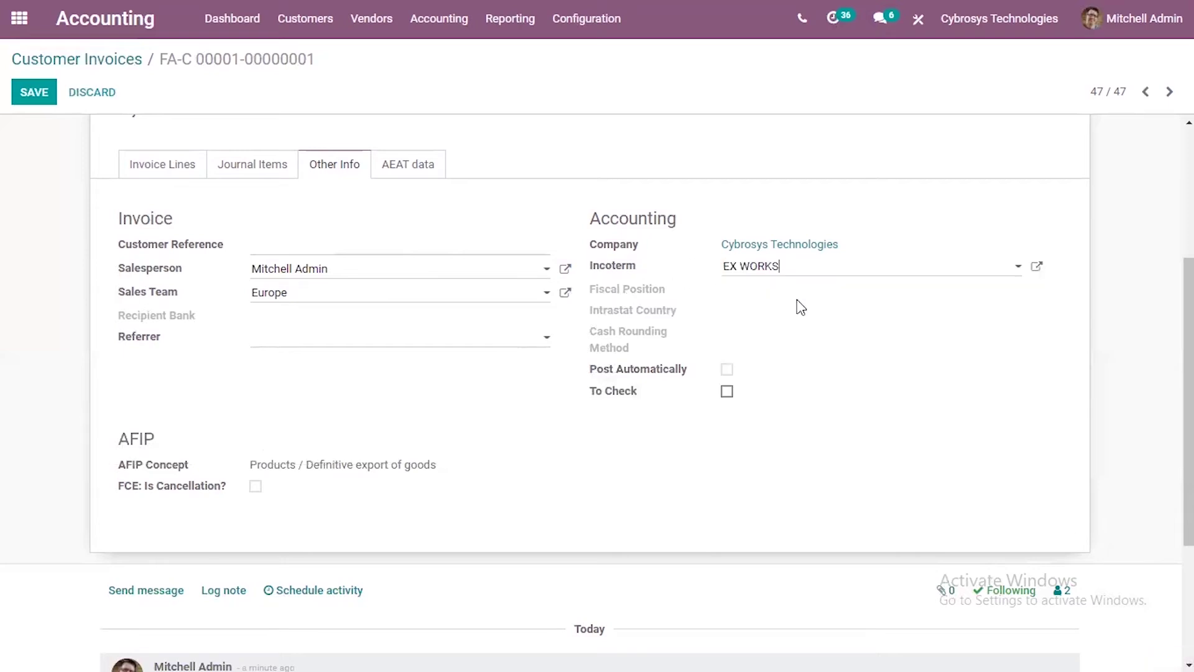
pyautogui.scroll(1, 1189, 398)
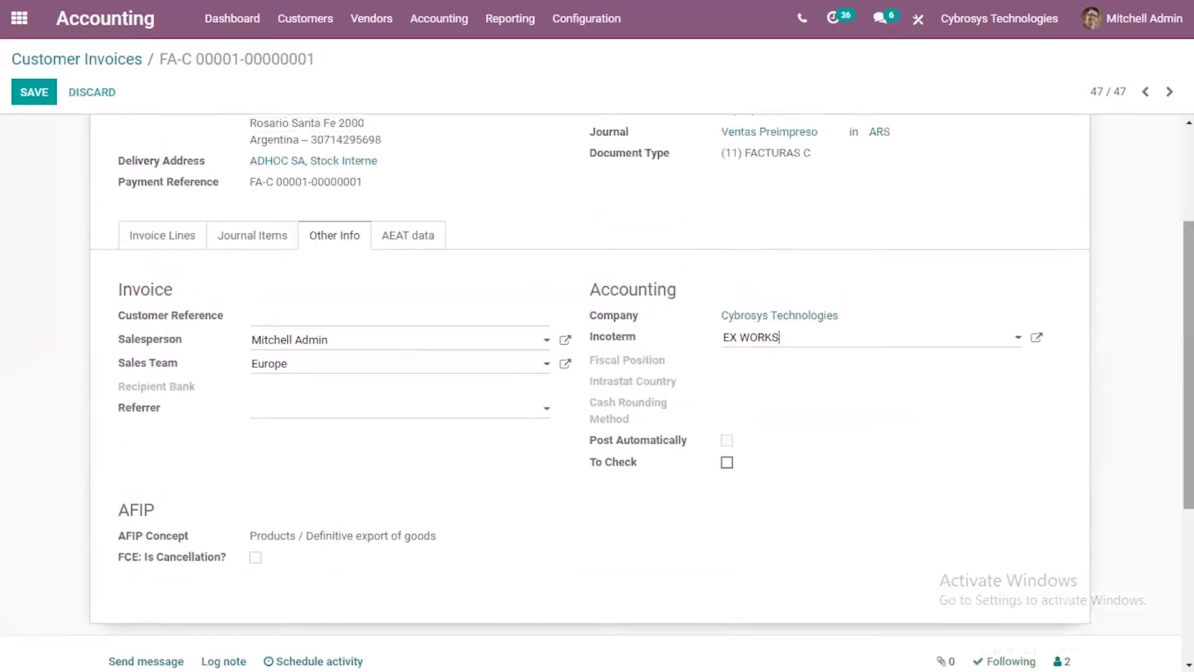
pyautogui.scroll(3, 213, 434)
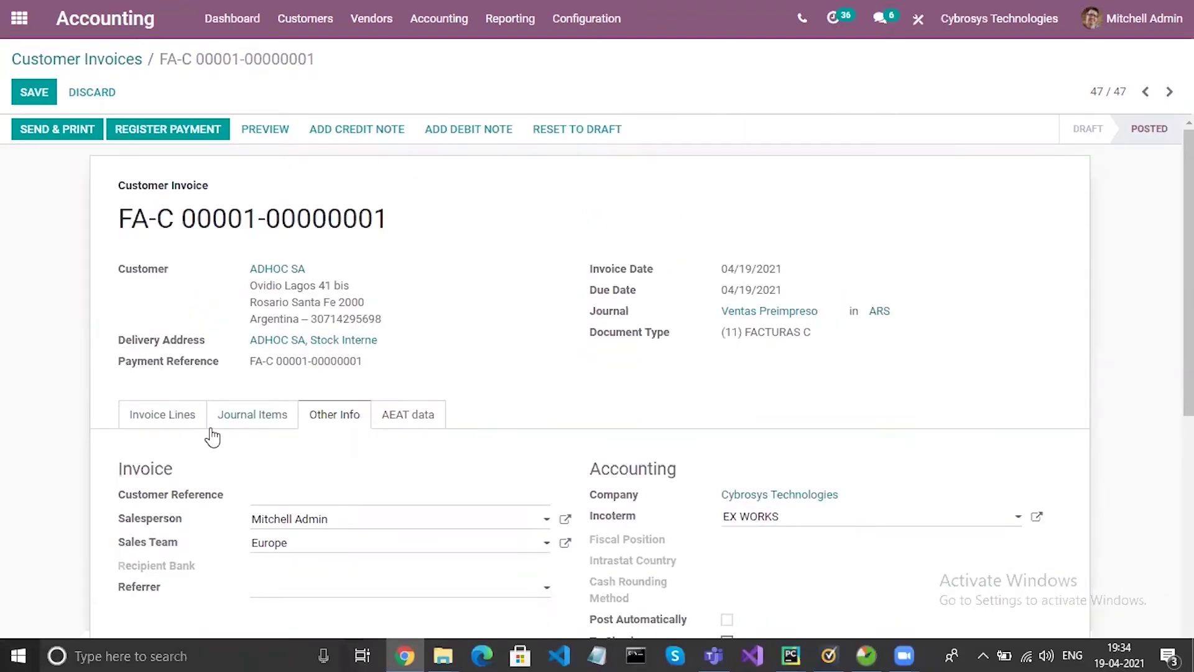
pyautogui.click(175, 417)
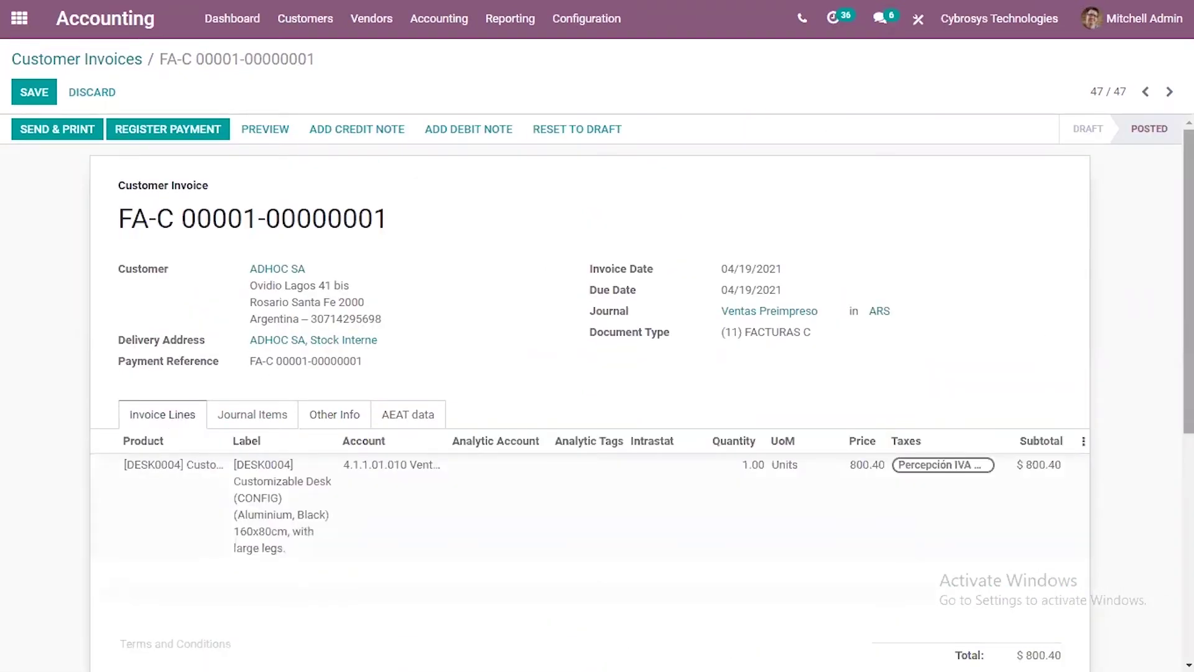
pyautogui.scroll(-2, 591, 398)
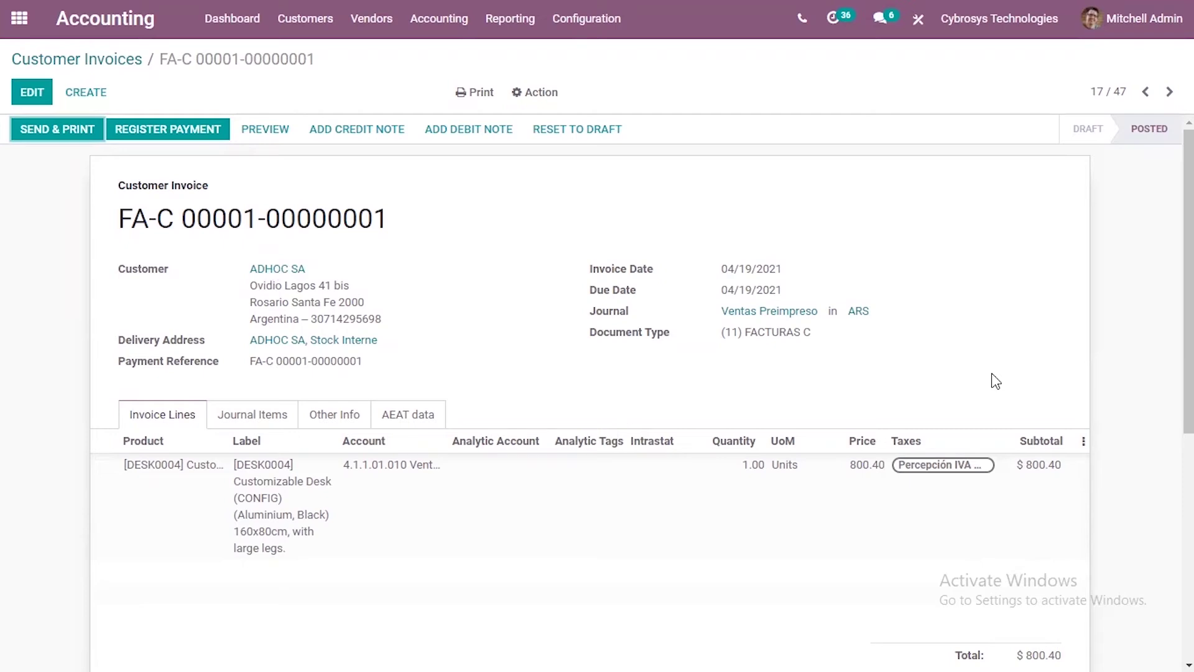
# Step: In the Percepción IVA Aplicada tax's advanced options, enable Included in Price and Affect Base of Subsequent Taxes, and save the tax
pyautogui.click(600, 16)
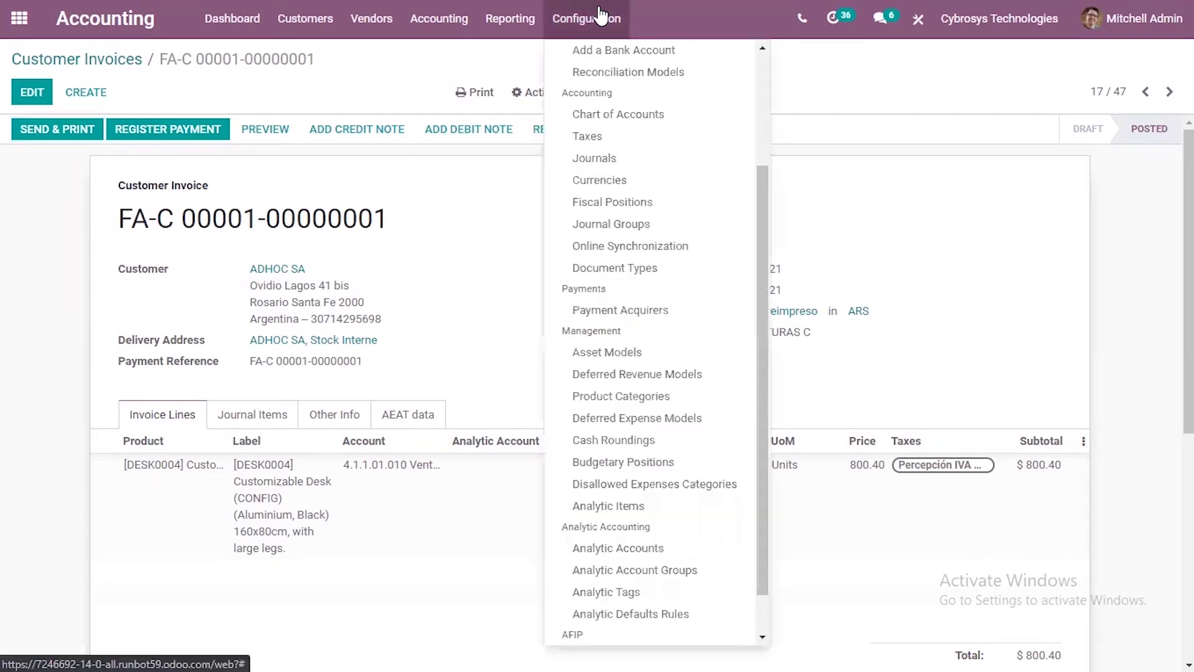
pyautogui.click(605, 141)
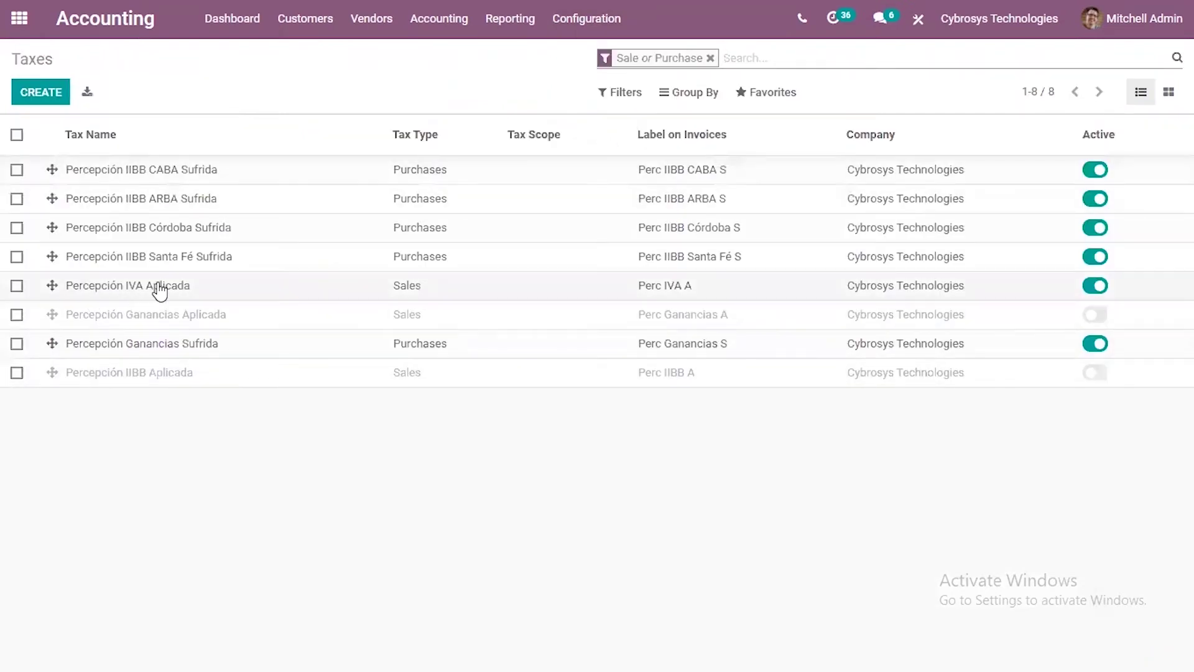
pyautogui.click(261, 295)
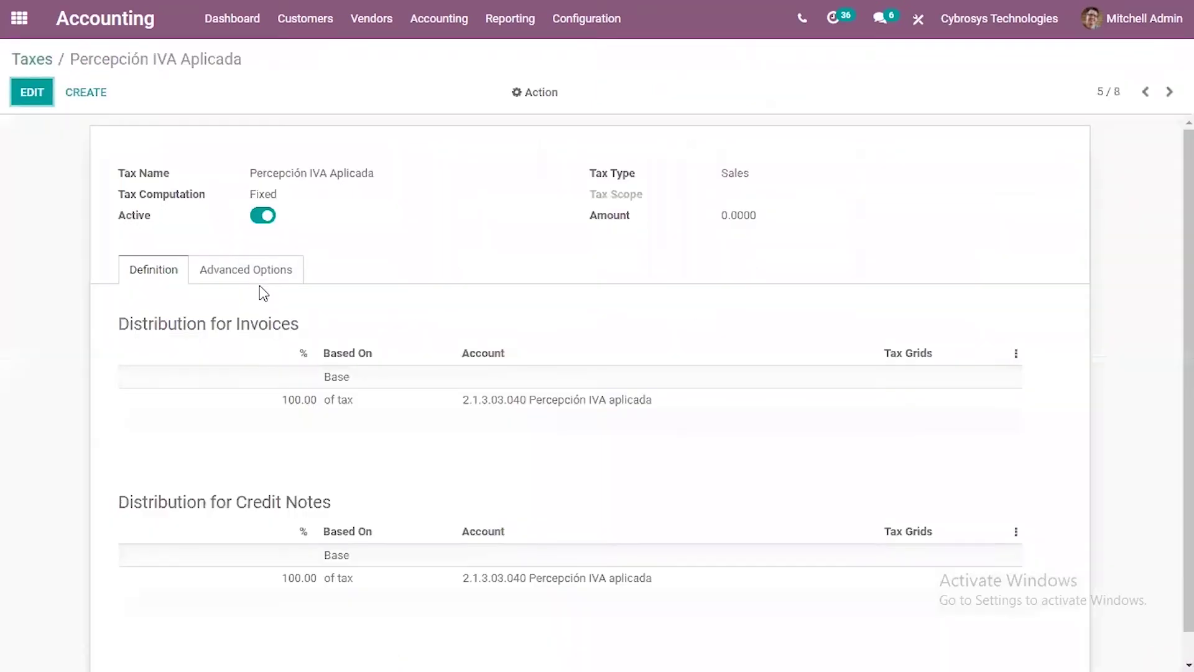
pyautogui.click(252, 271)
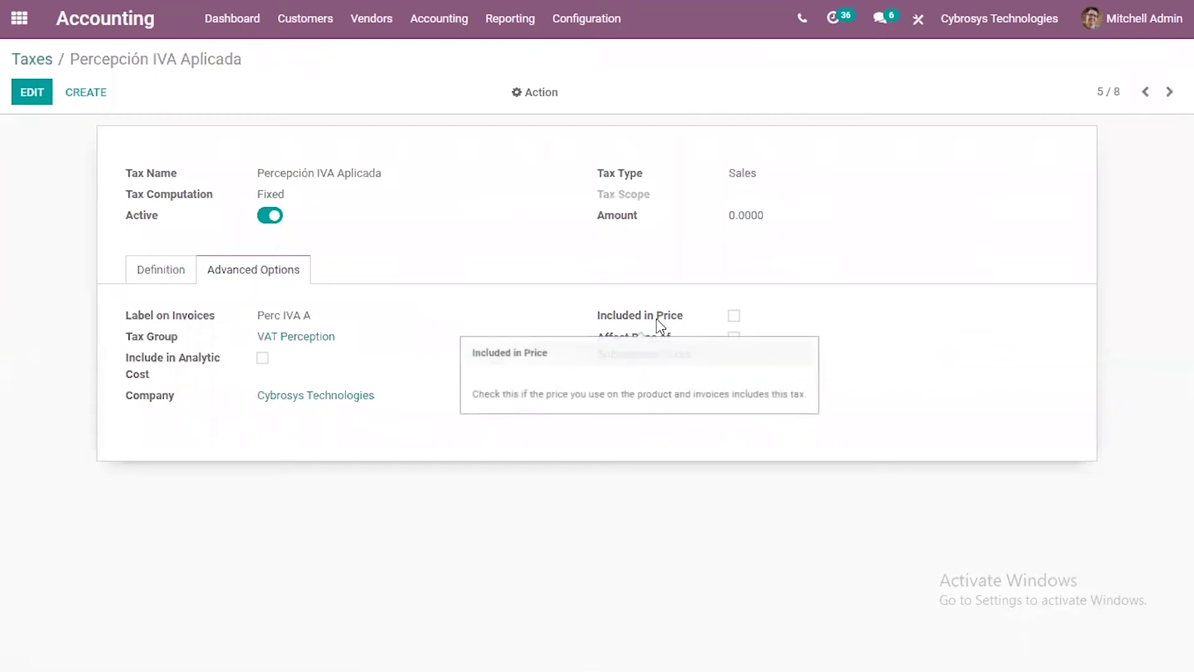
pyautogui.click(35, 99)
pyautogui.click(733, 325)
pyautogui.click(34, 93)
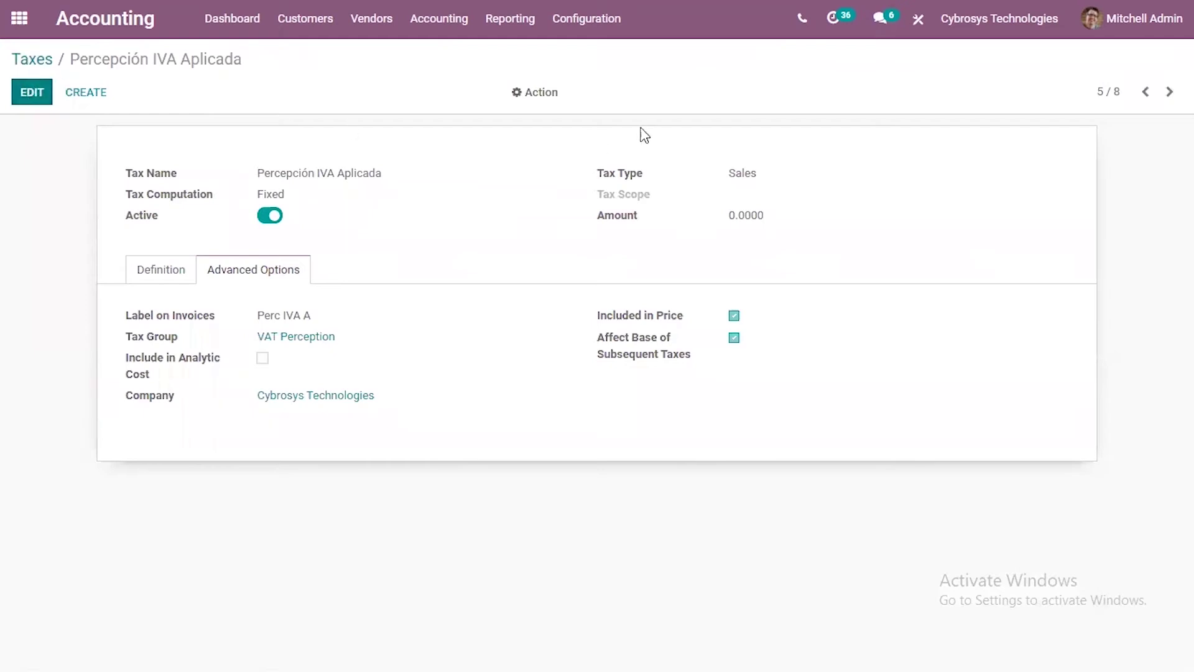
# Step: Return to the customer invoices list and examine the invoice number prefixes, companies, statuses and payment statuses
pyautogui.click(33, 60)
pyautogui.click(314, 25)
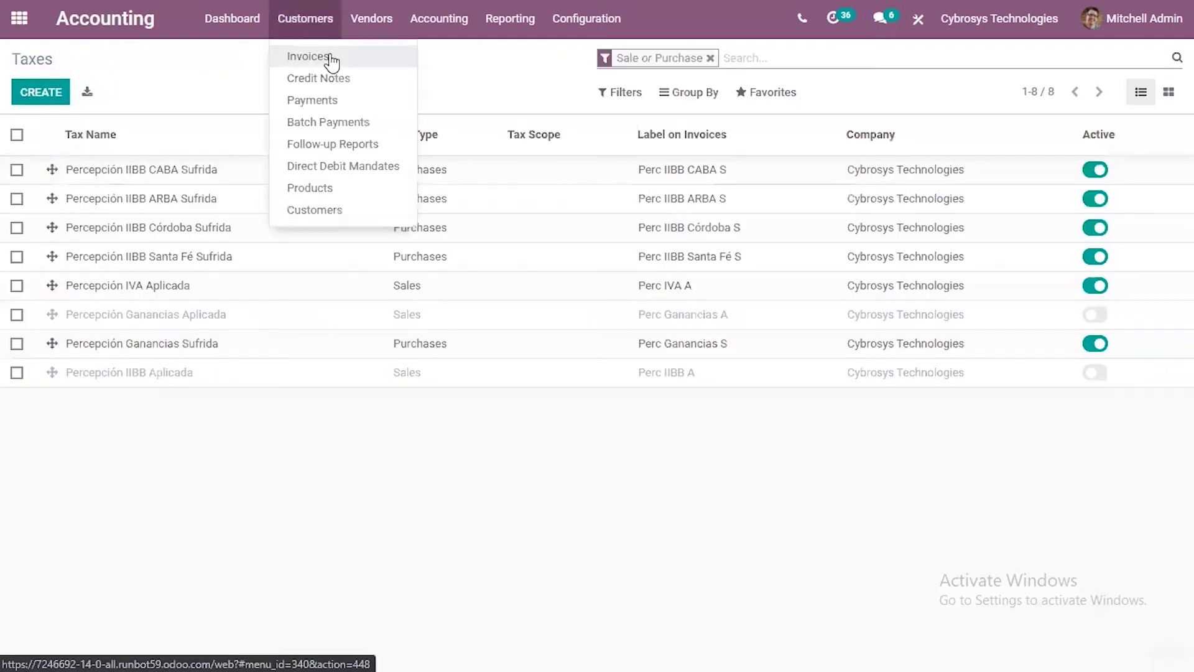
pyautogui.click(331, 58)
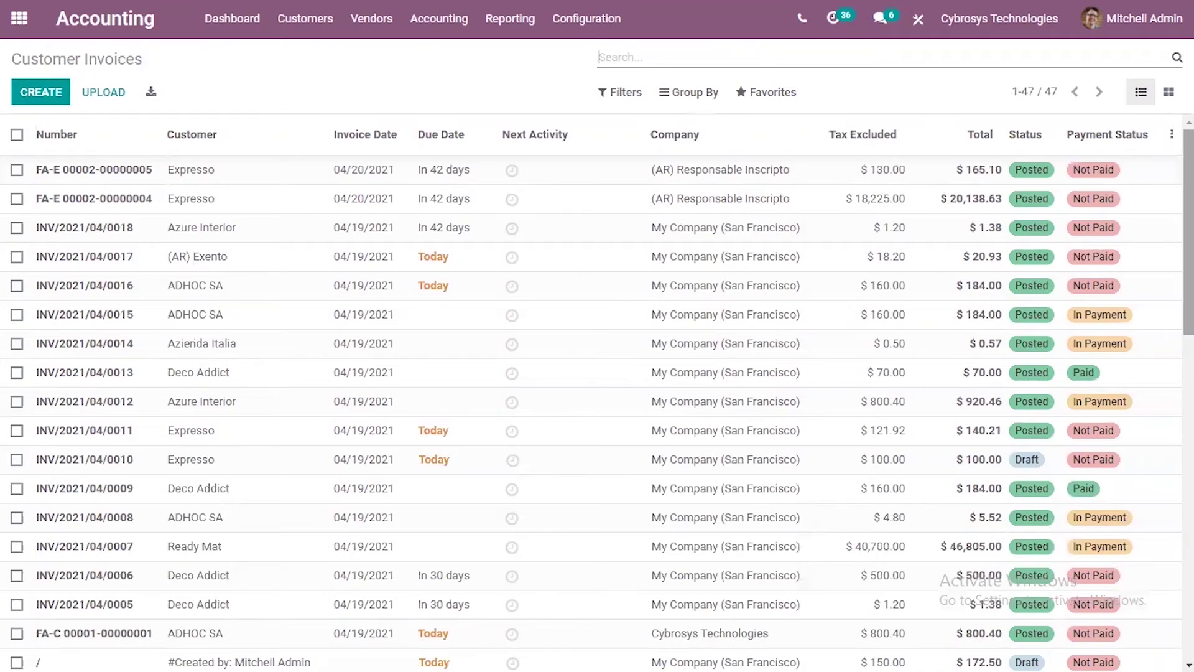
pyautogui.scroll(-5, 992, 385)
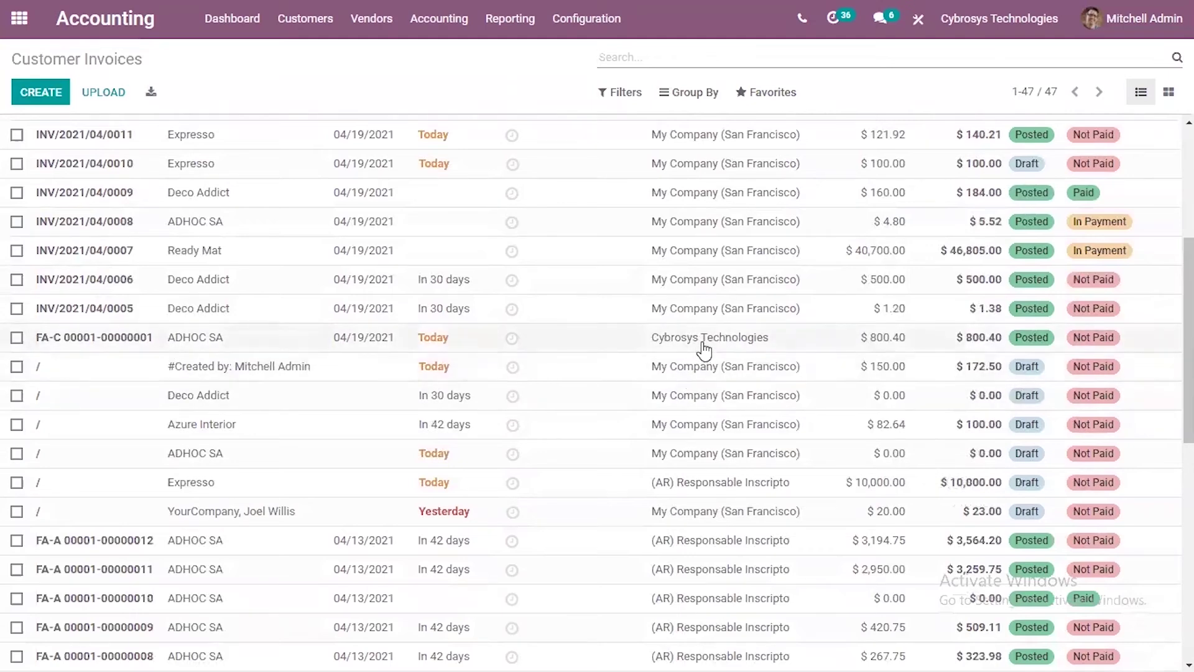
pyautogui.moveTo(1189, 378); pyautogui.dragTo(1189, 372)
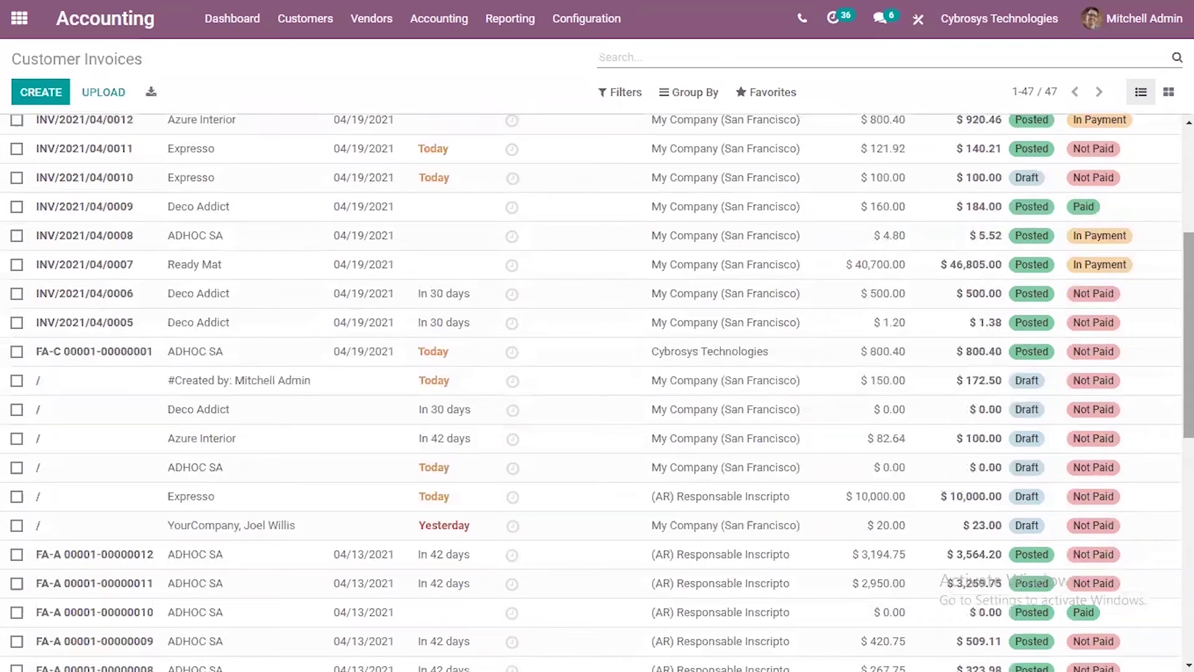
pyautogui.moveTo(1189, 336); pyautogui.dragTo(1189, 273)
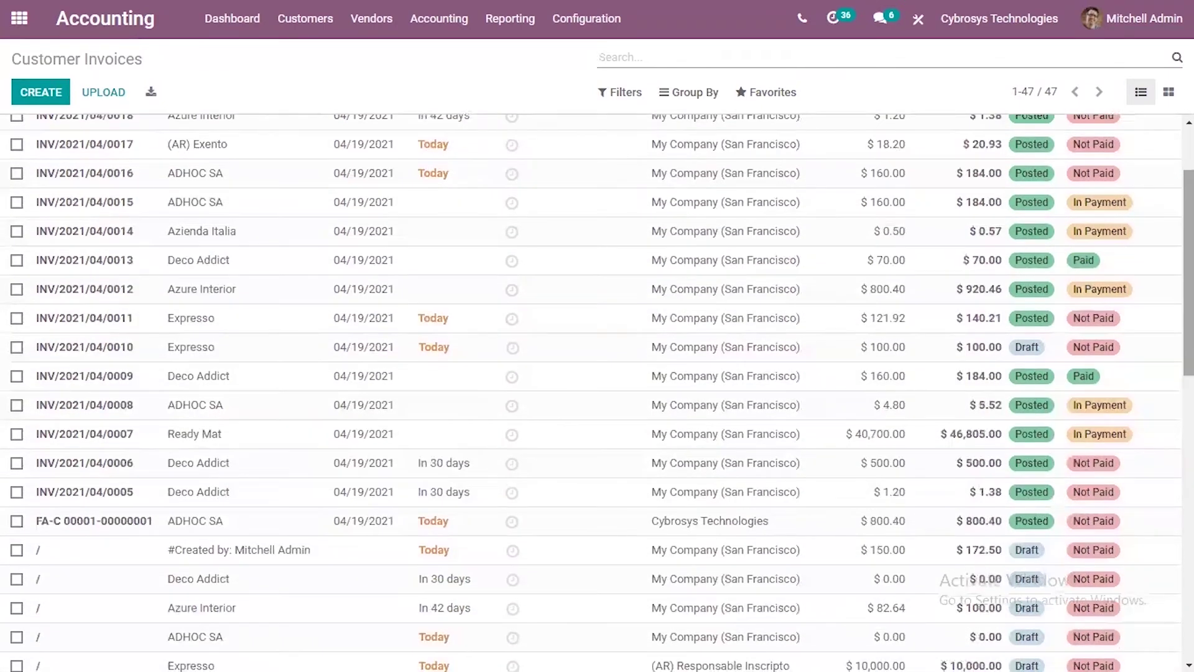
pyautogui.moveTo(1189, 273); pyautogui.dragTo(1189, 232)
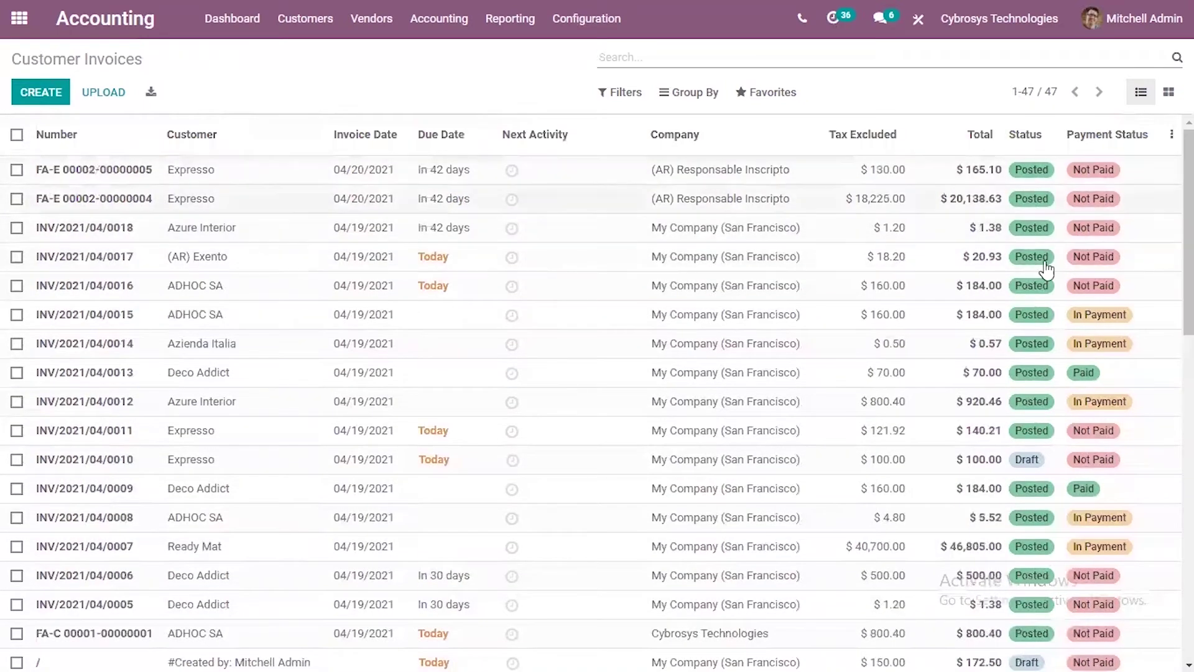
# Step: Find Expresso's FA-E invoice dated 04/03/2021, view its document type and journal, and return to the invoice list
pyautogui.scroll(-6, 266, 483)
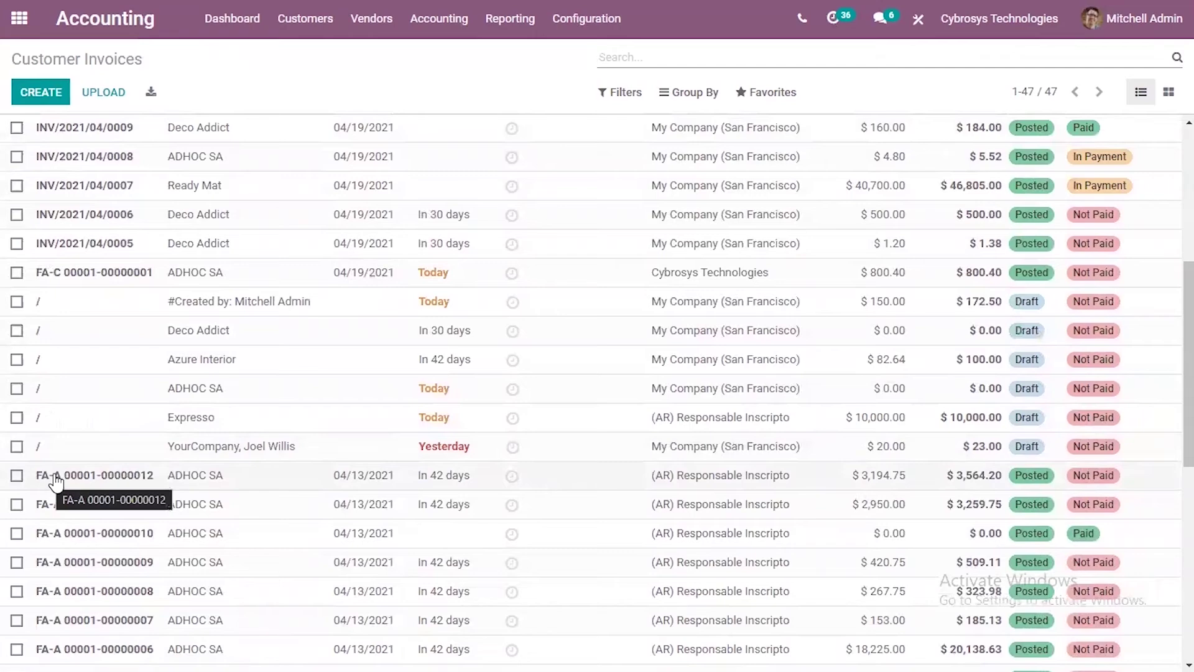
pyautogui.moveTo(1188, 374); pyautogui.dragTo(1189, 565)
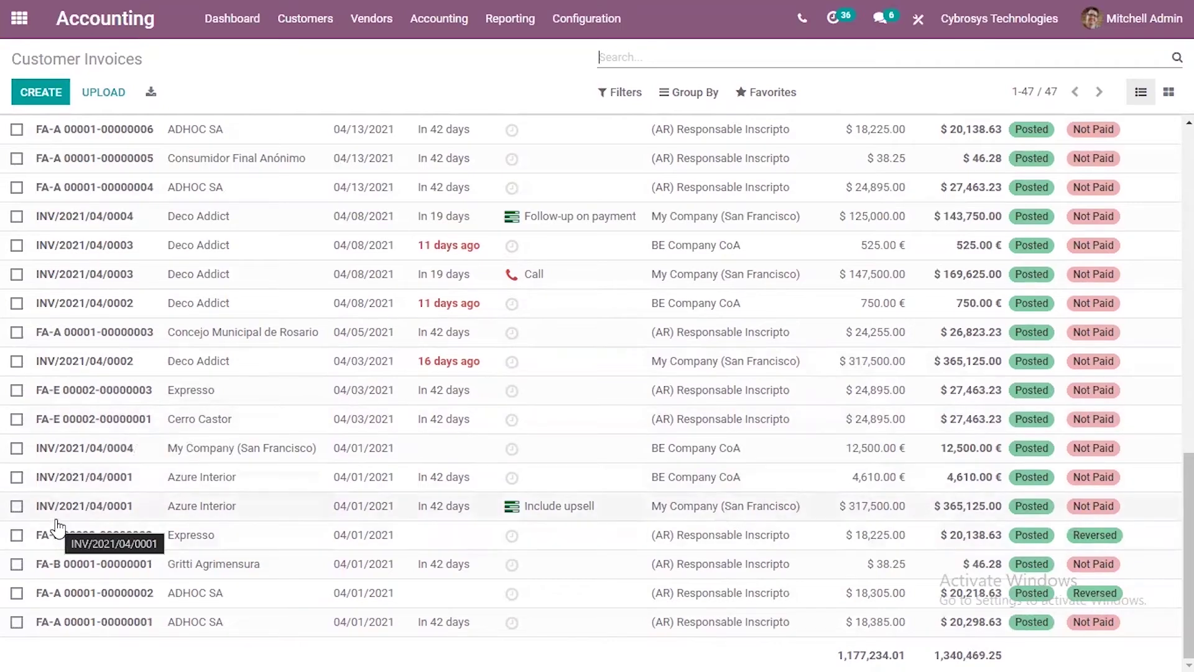
pyautogui.click(56, 396)
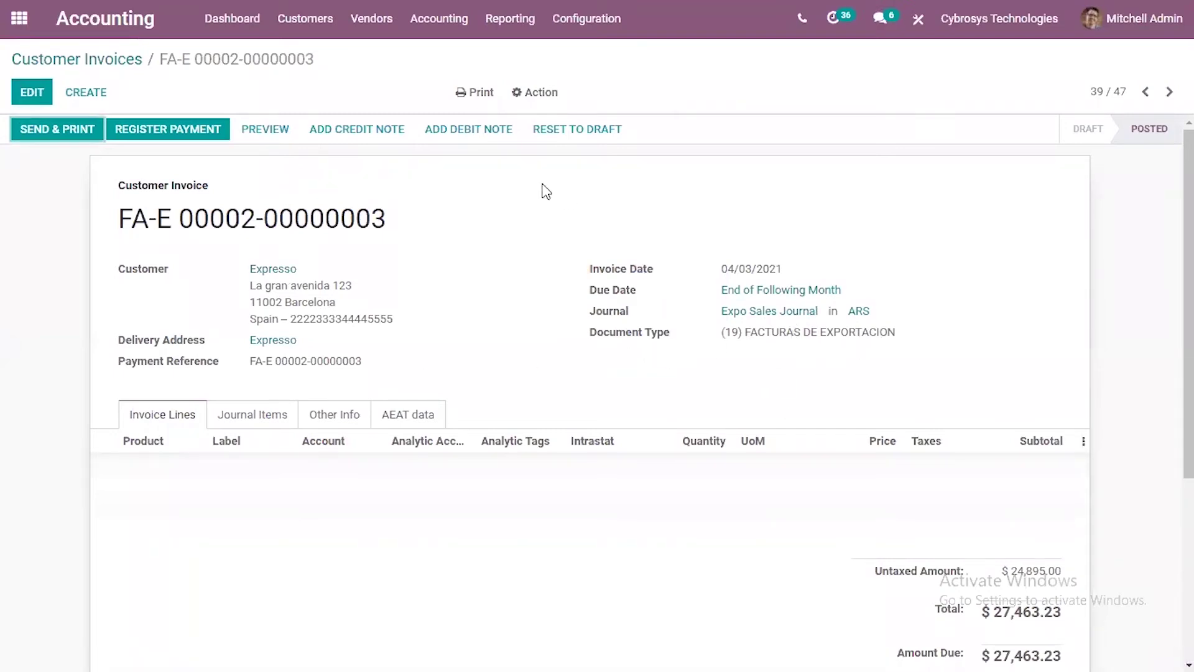
pyautogui.click(92, 60)
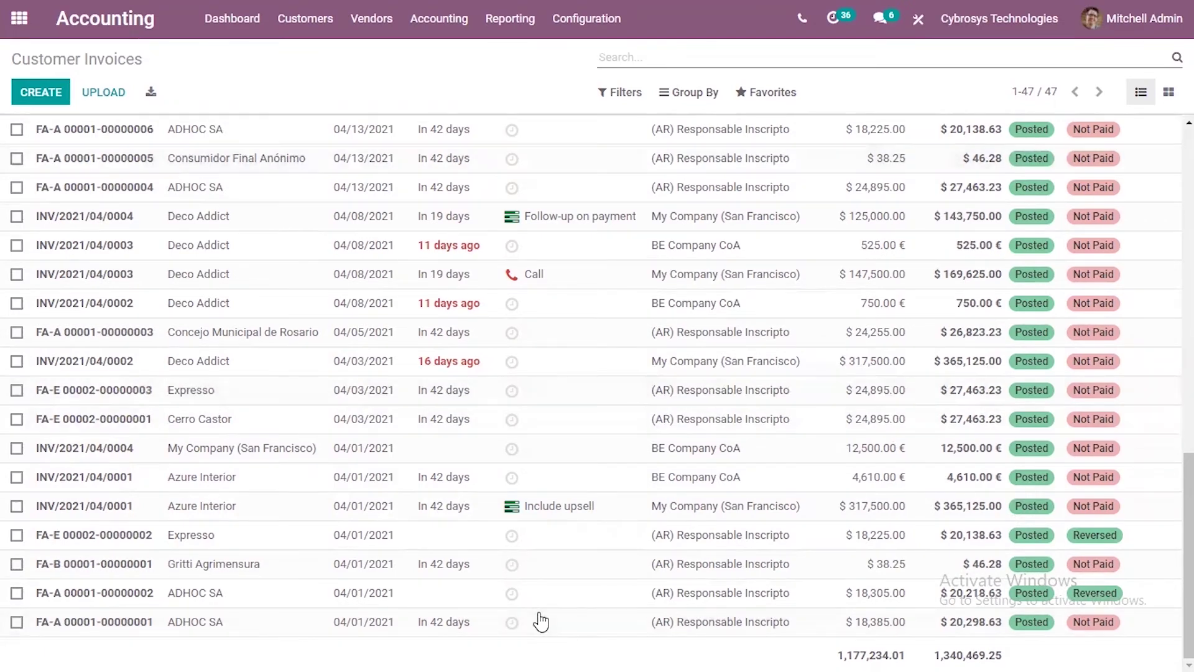
# Step: In the Accounting settings, set Verify Vendor Bills validity in AFIP to Available and save the settings
pyautogui.press('super')
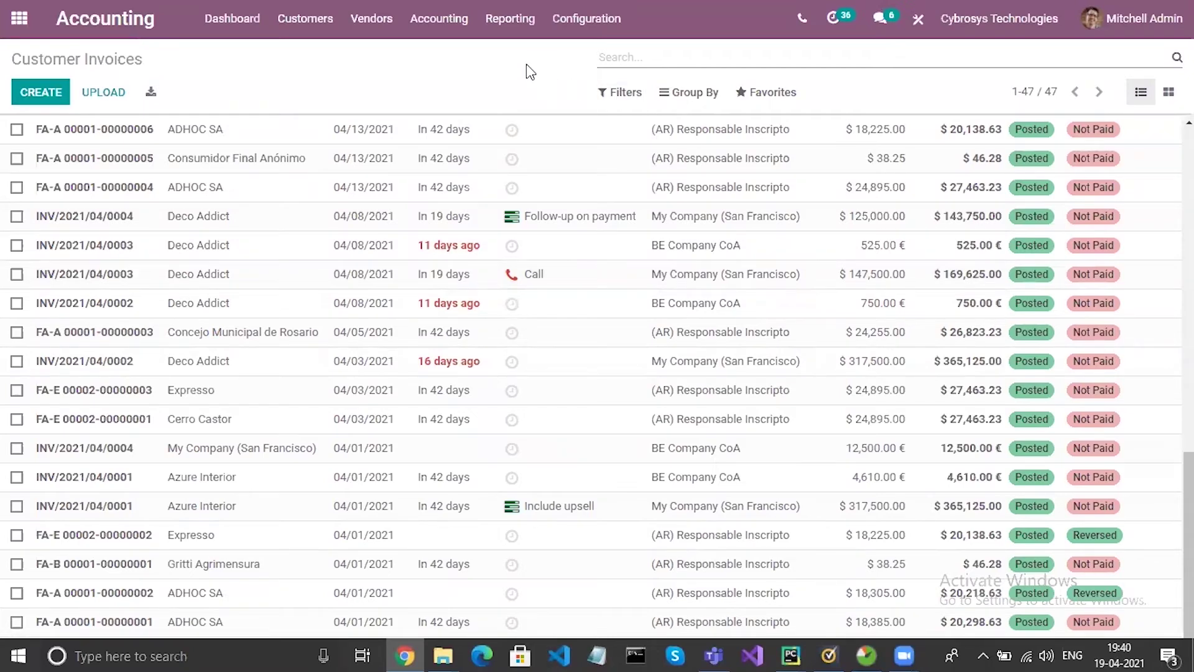
pyautogui.click(565, 25)
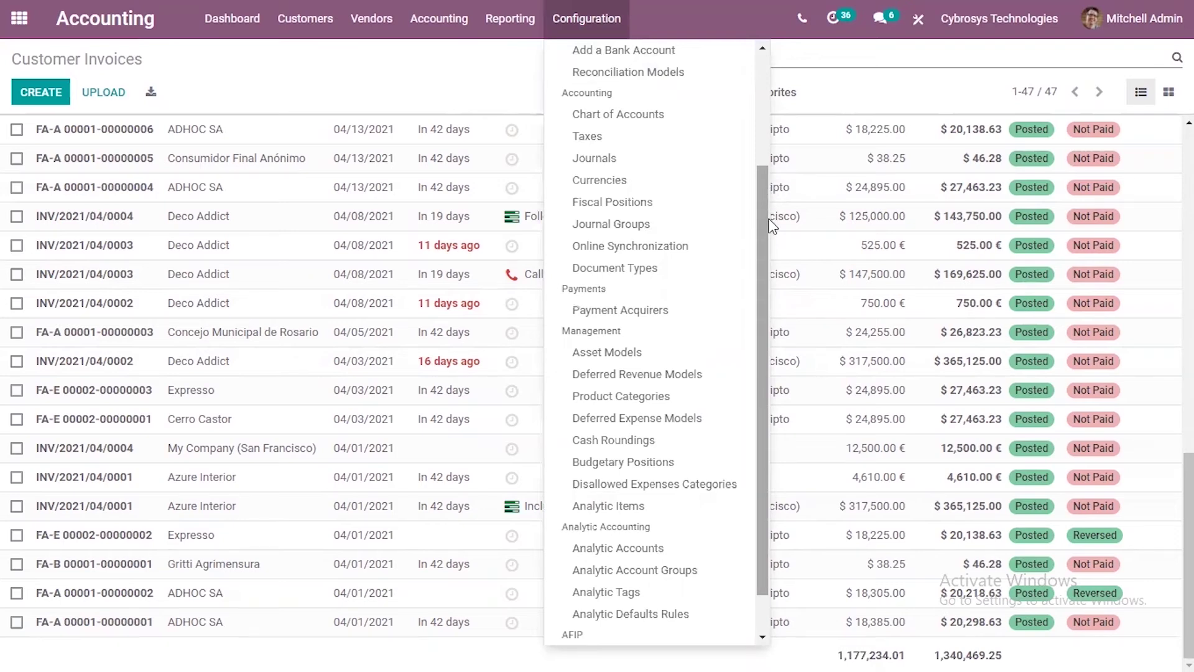
pyautogui.moveTo(762, 212); pyautogui.dragTo(778, 53)
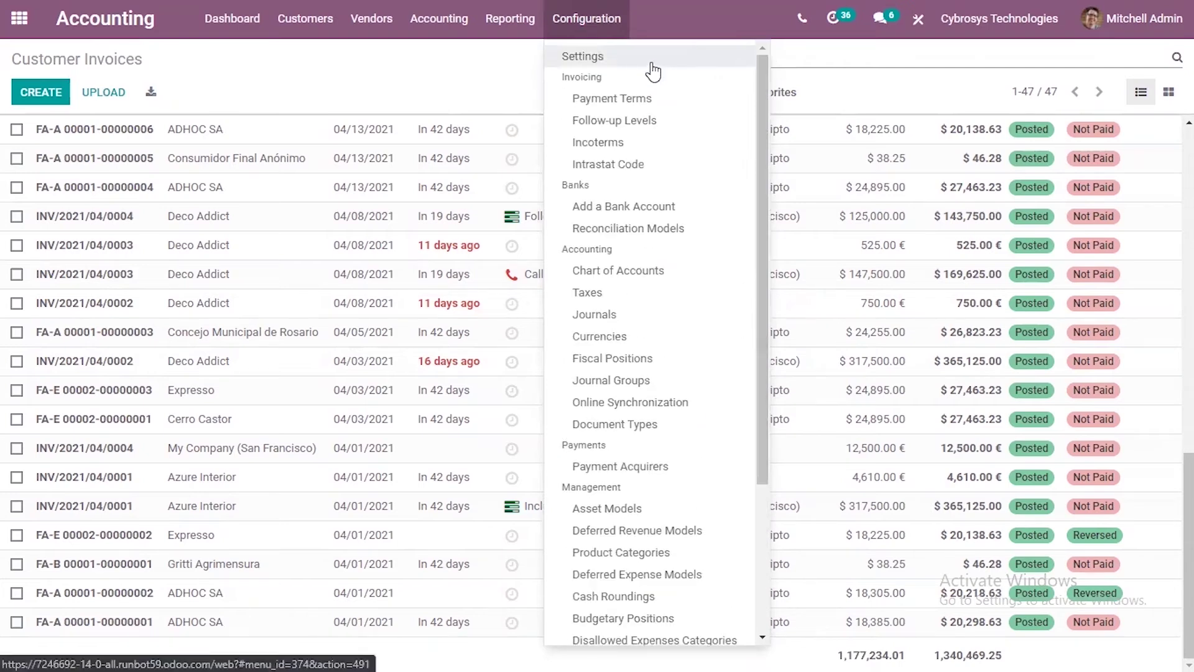
pyautogui.click(651, 62)
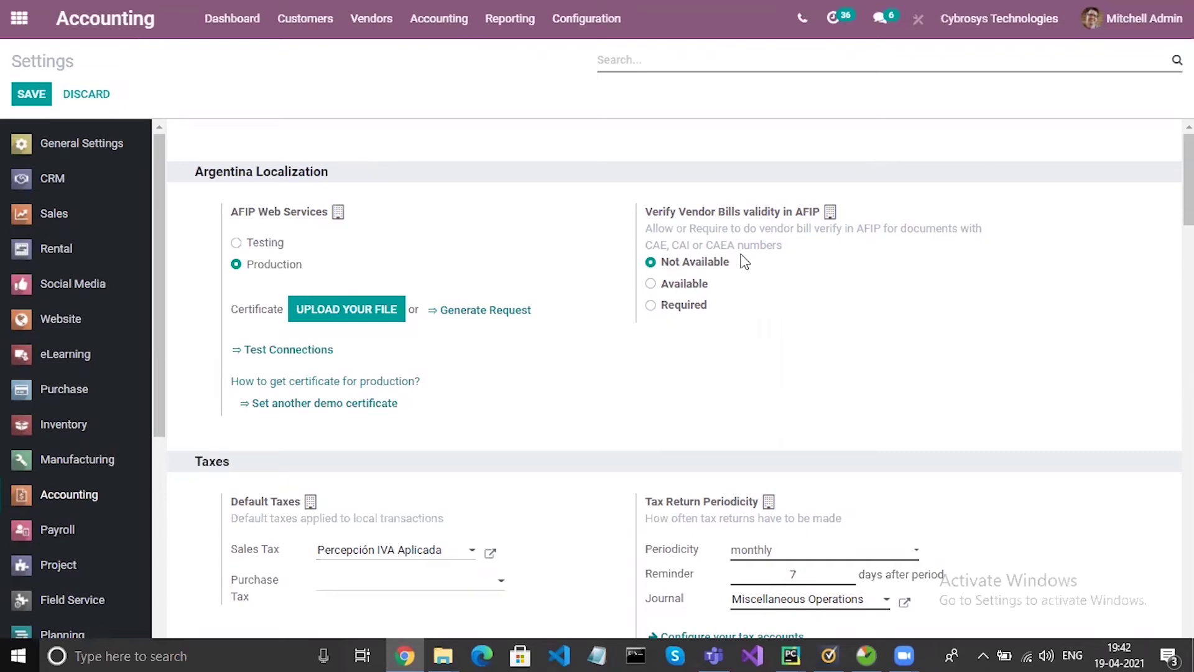
pyautogui.click(684, 283)
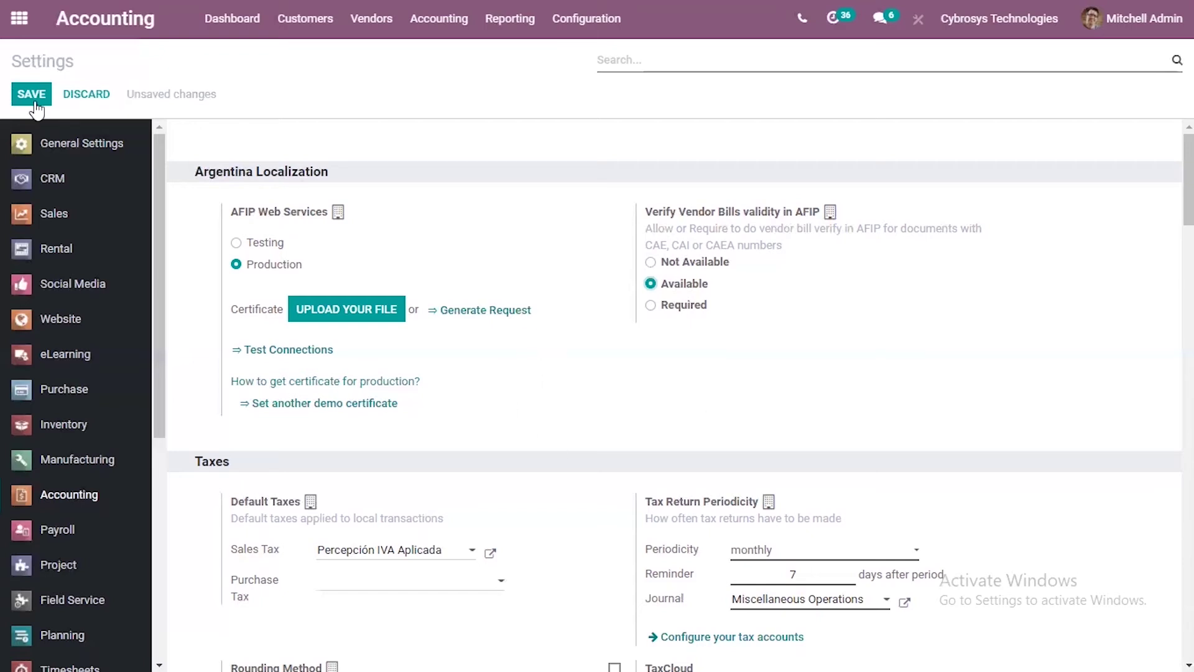
pyautogui.click(17, 93)
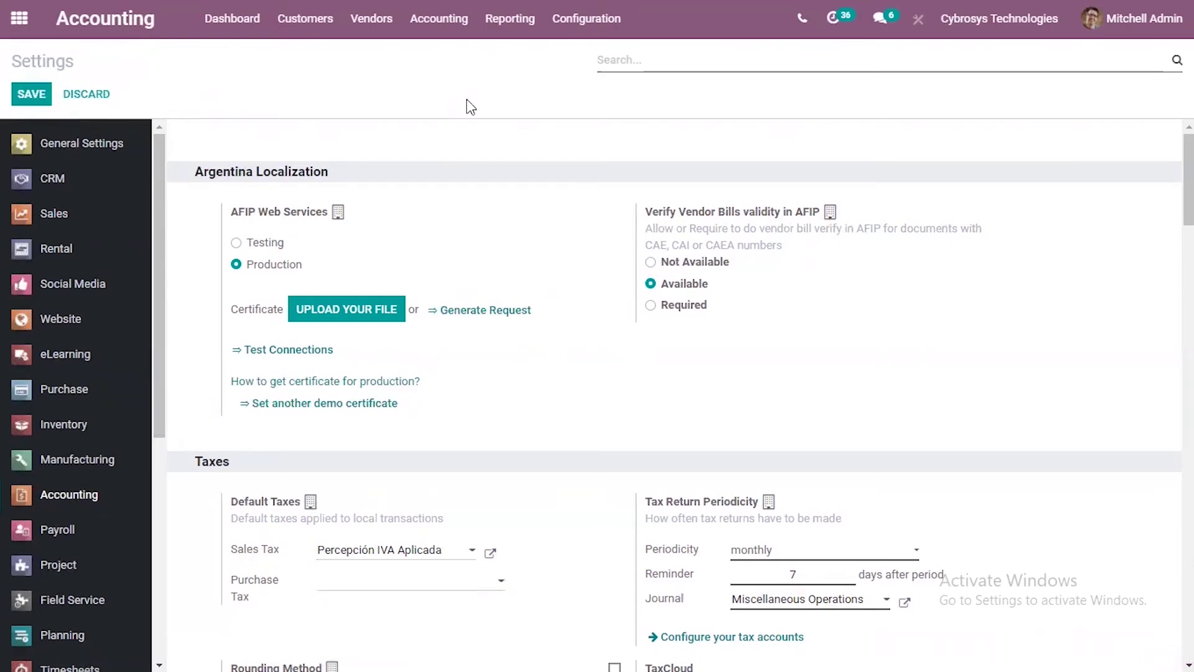
# Step: Create a new vendor bill with ADHOC SA as the vendor
pyautogui.click(372, 18)
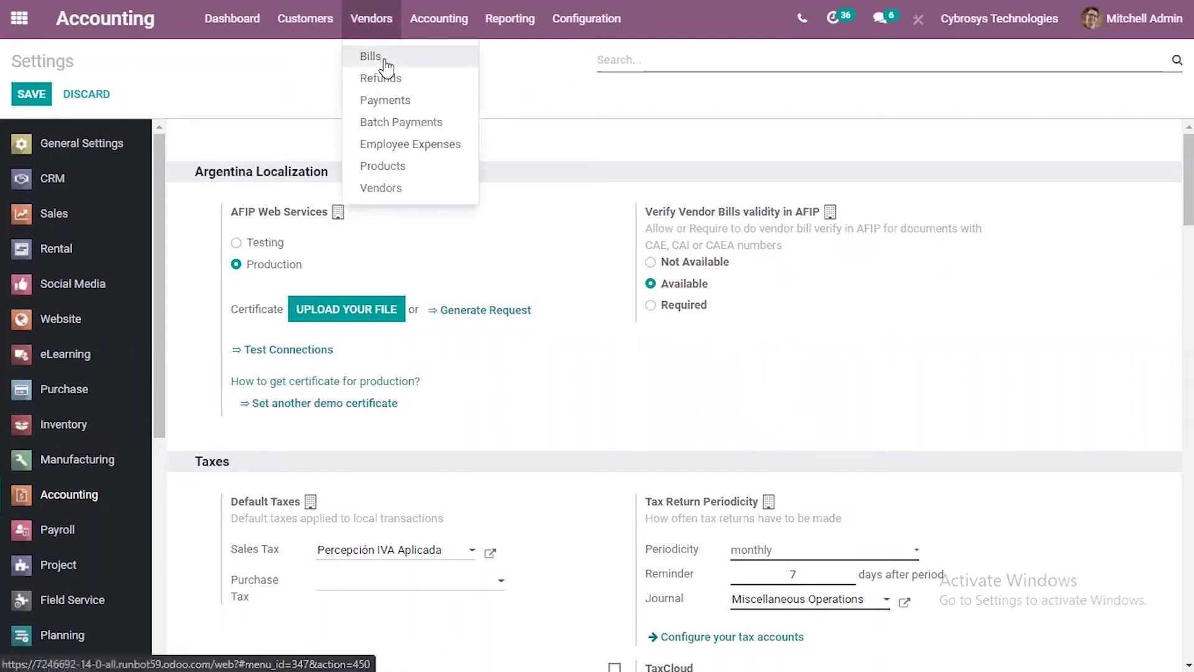
pyautogui.click(375, 51)
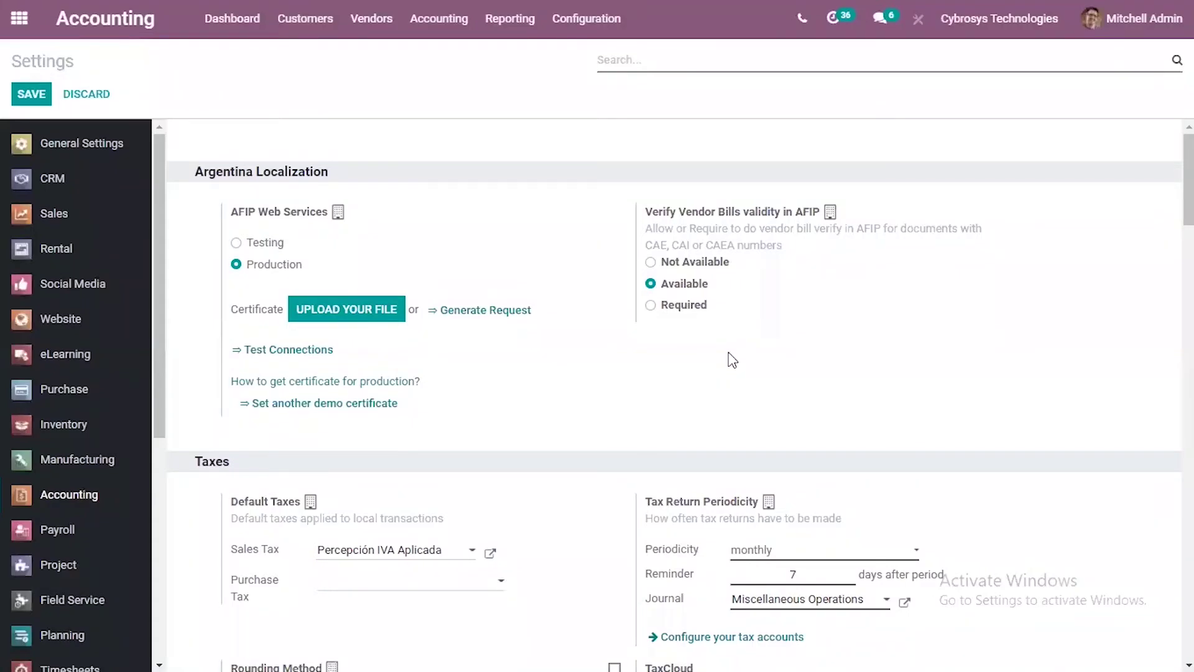
pyautogui.click(365, 14)
pyautogui.click(373, 49)
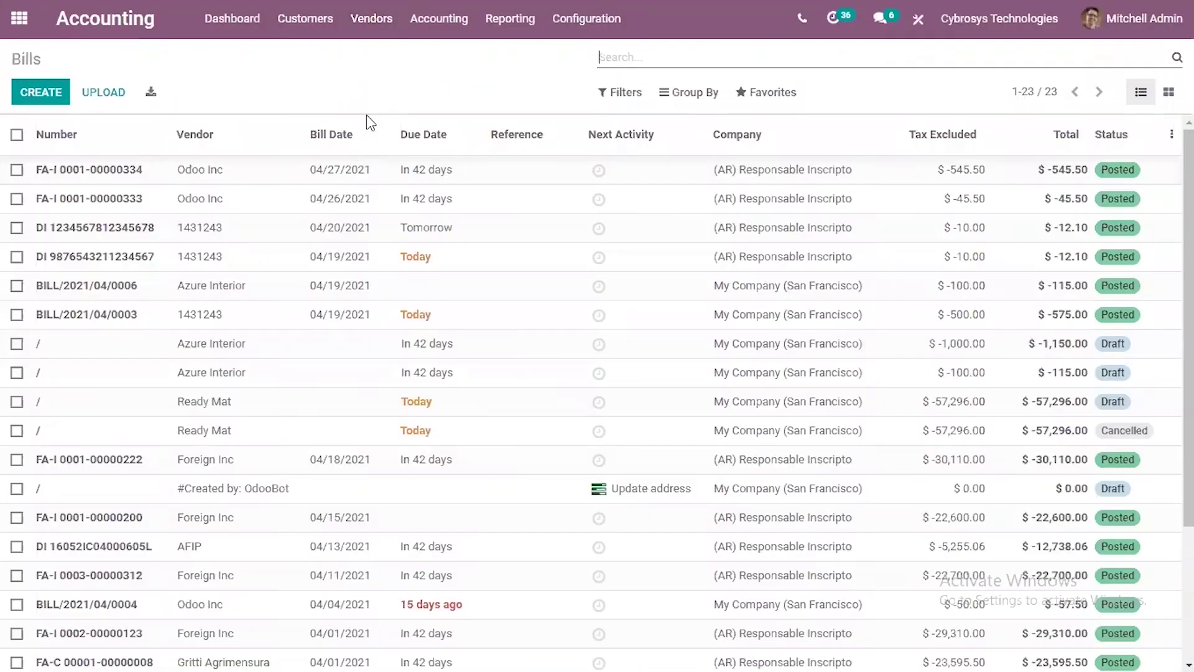
pyautogui.click(26, 92)
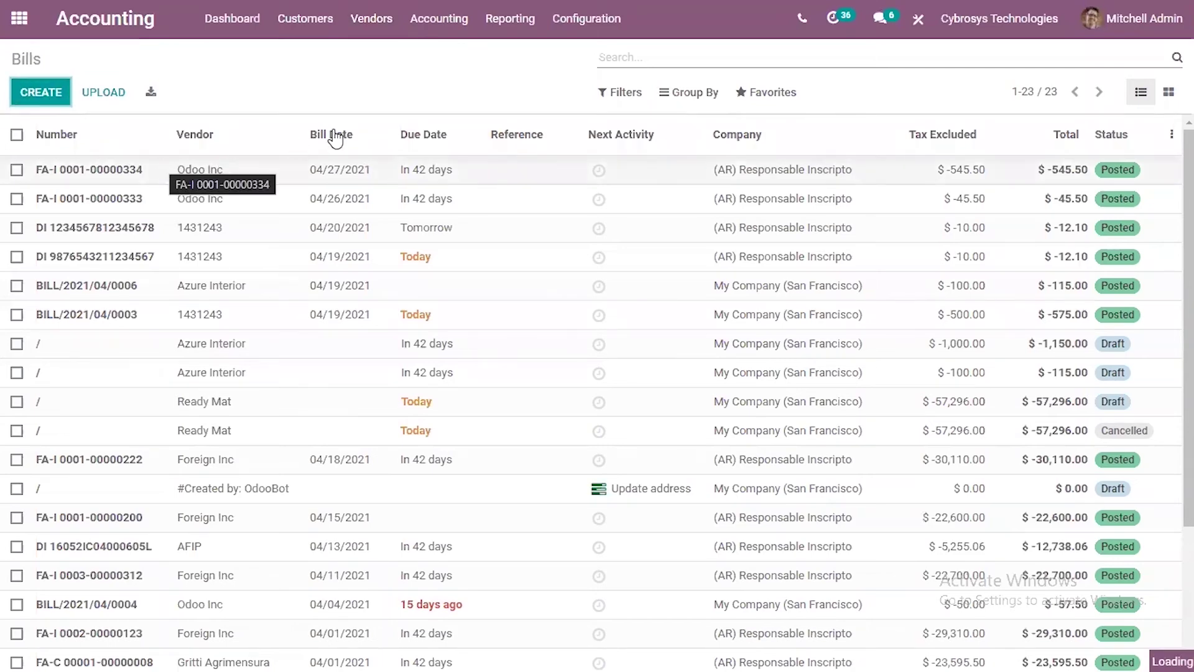
pyautogui.click(308, 267)
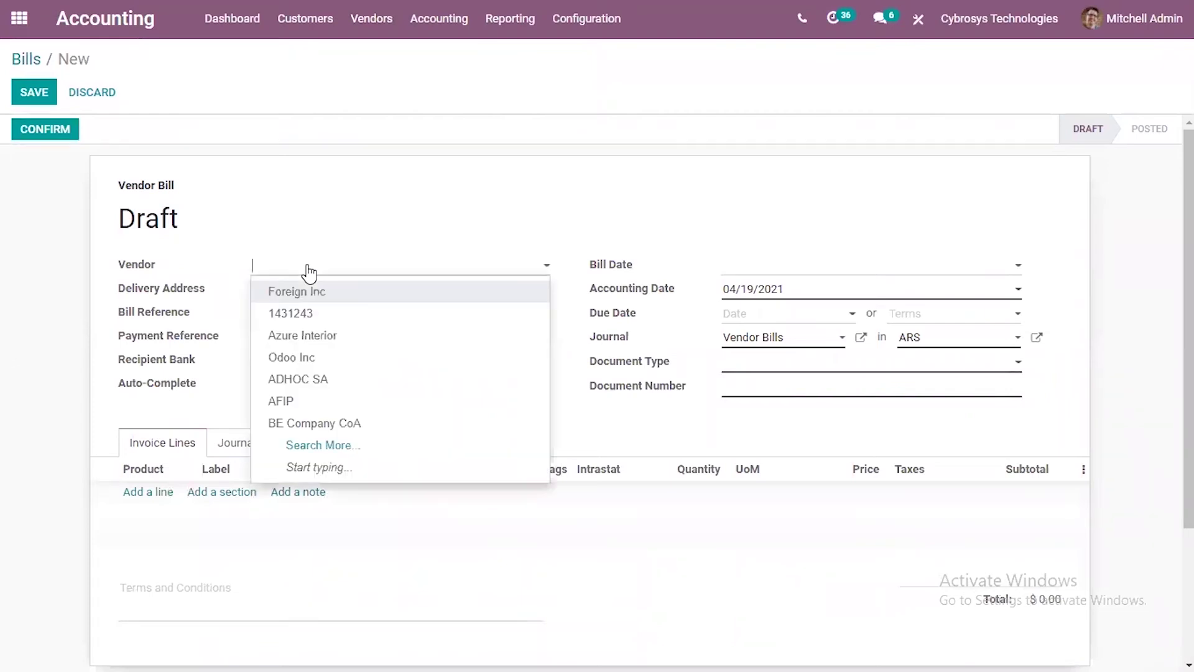
pyautogui.click(299, 379)
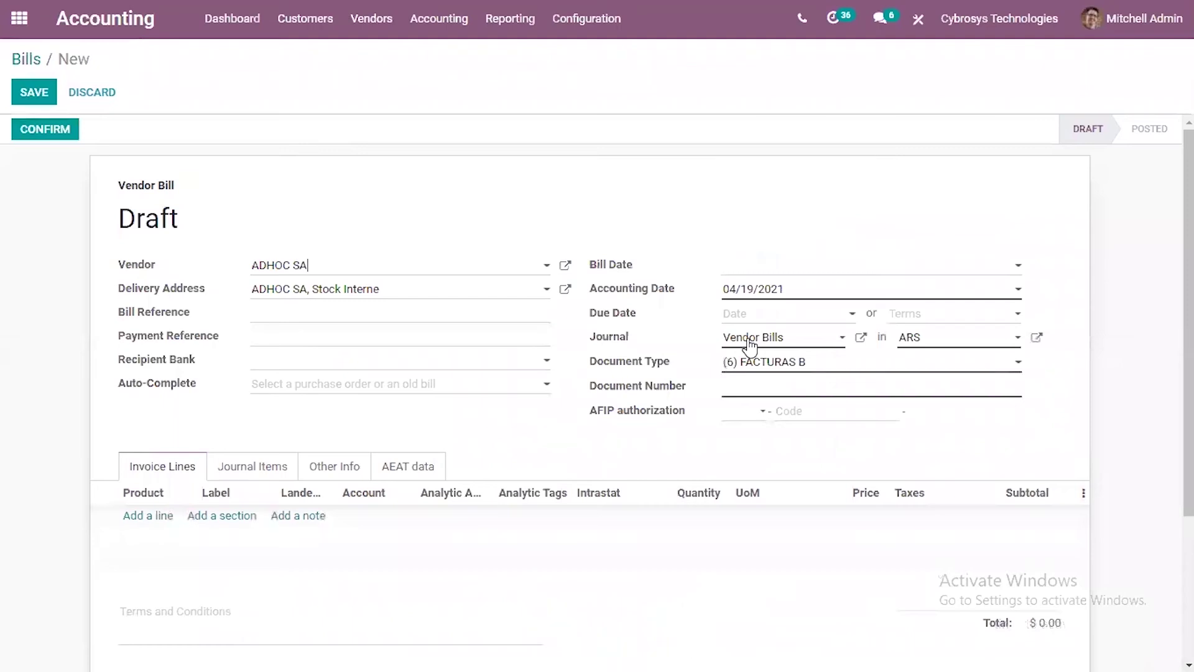
pyautogui.click(765, 385)
pyautogui.write('10000000-1000001')
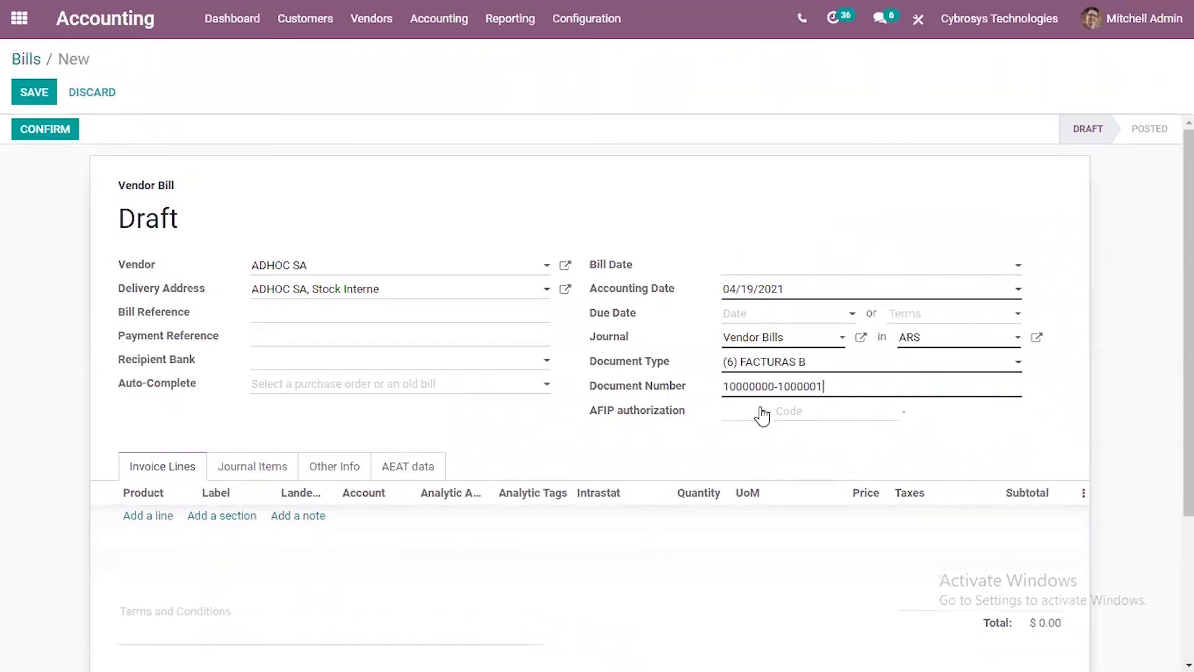
pyautogui.click(763, 416)
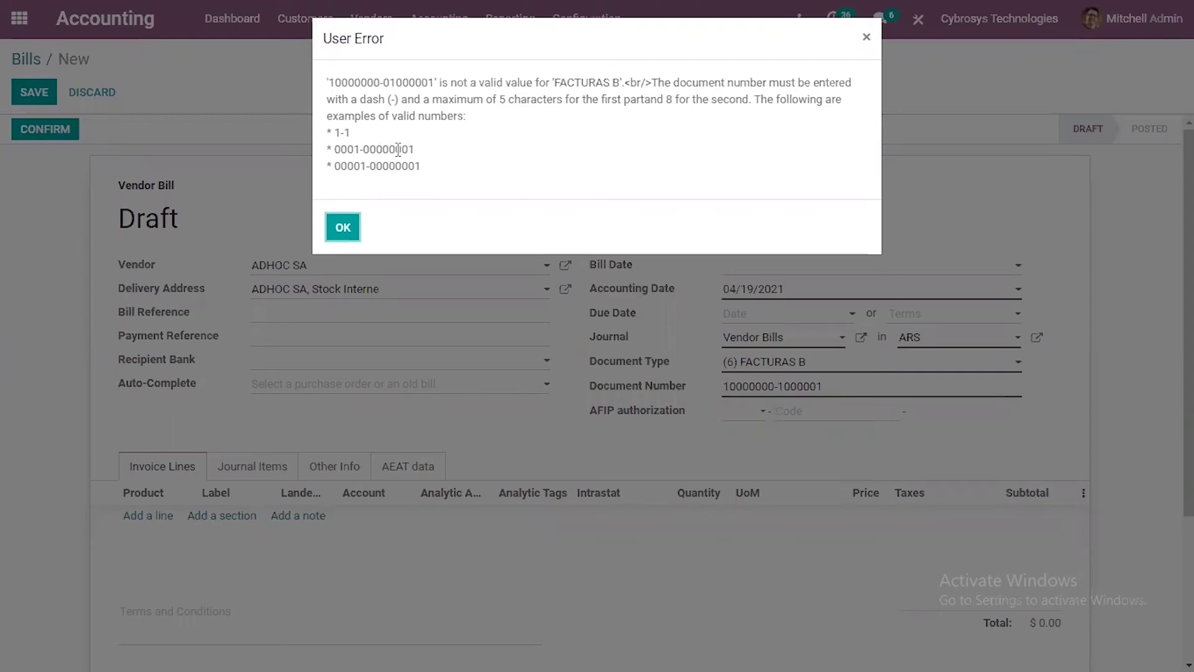
pyautogui.moveTo(335, 150); pyautogui.dragTo(346, 149)
pyautogui.moveTo(463, 163); pyautogui.dragTo(469, 164)
pyautogui.hotkey('ctrl', 'c')
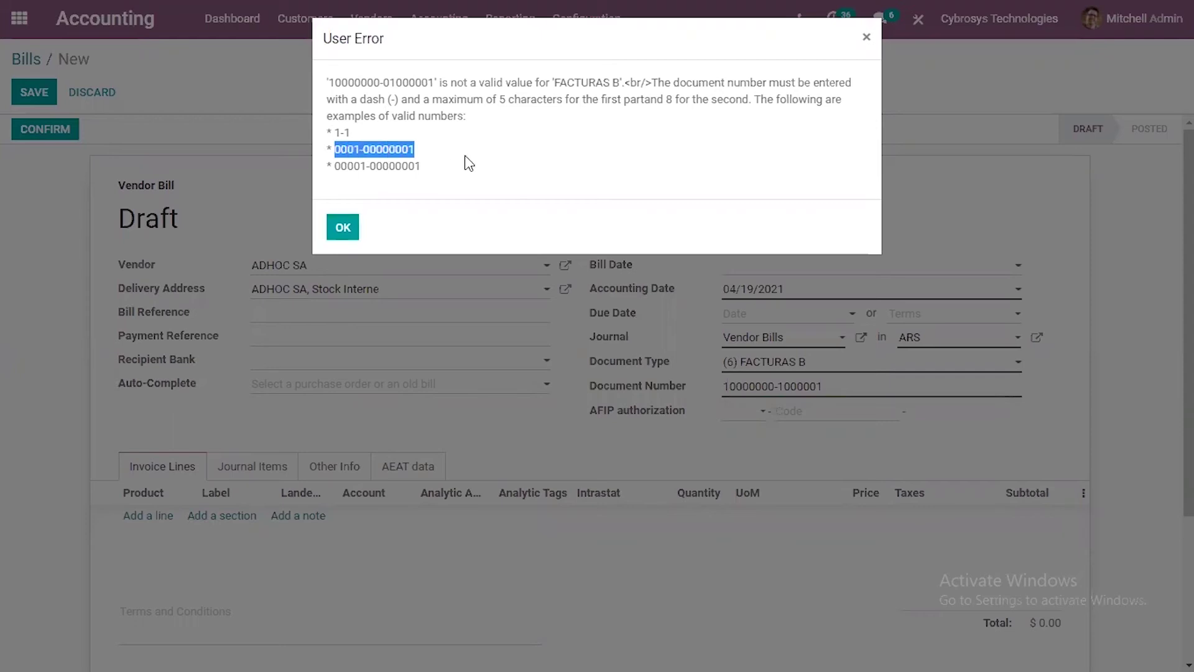
pyautogui.click(343, 227)
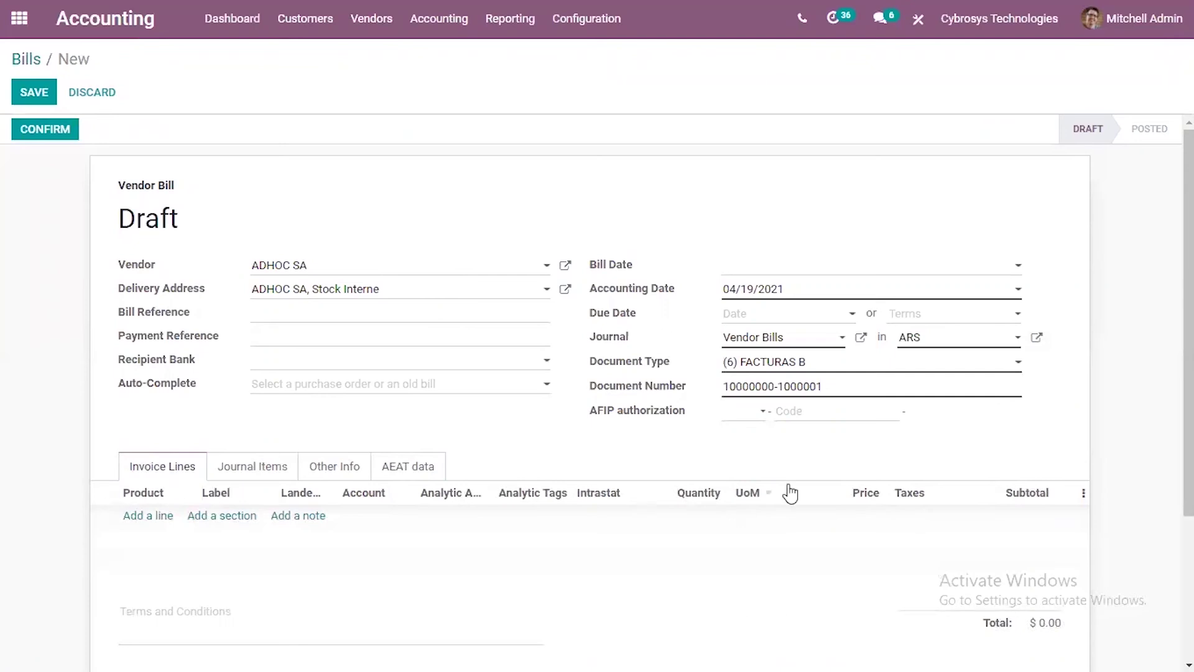
pyautogui.moveTo(837, 386); pyautogui.dragTo(711, 388)
pyautogui.hotkey('ctrl', 'v')
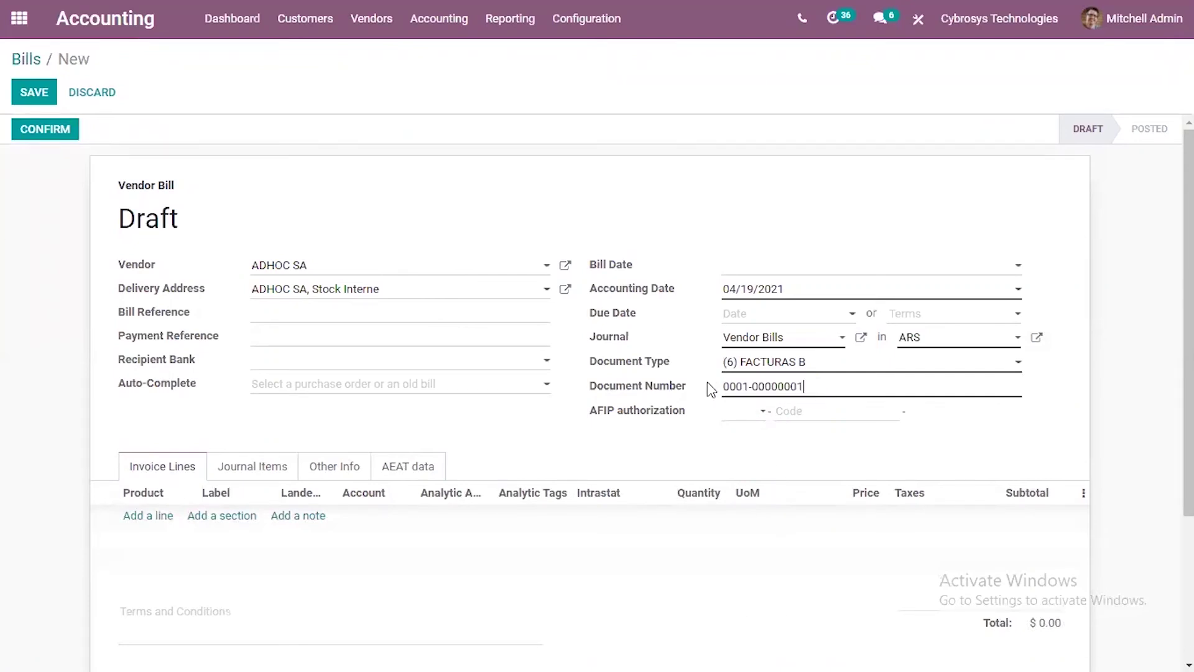
# Step: Set the bill's AFIP authorization type to CAI and enter its authorization code
pyautogui.click(755, 418)
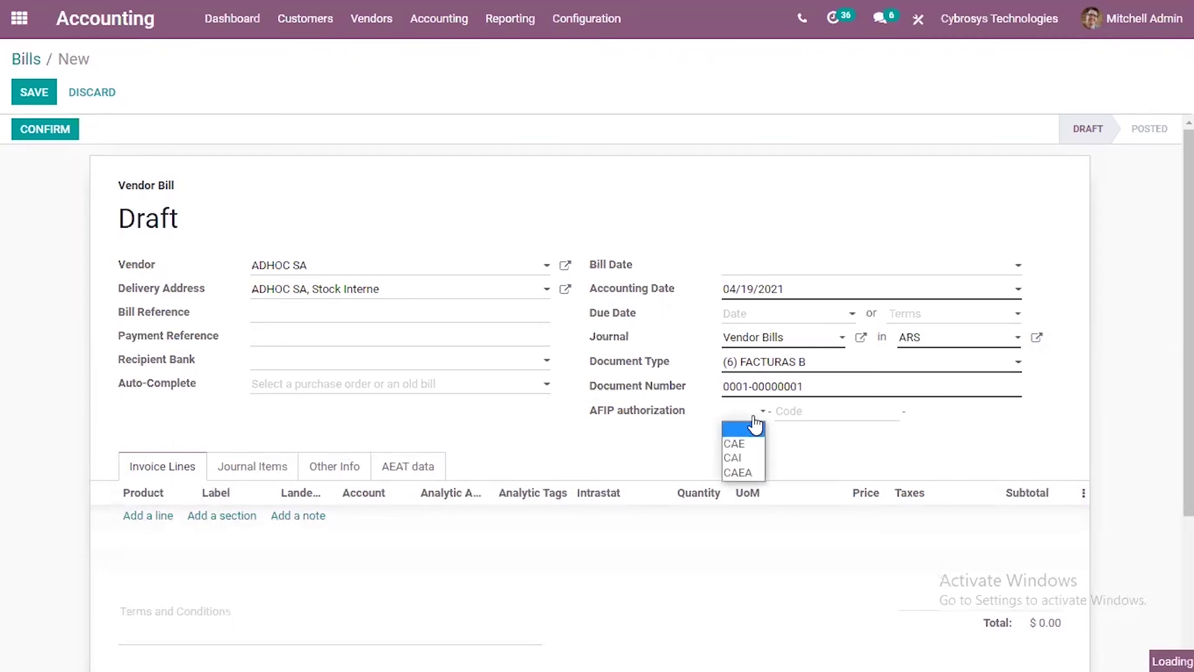
pyautogui.click(746, 467)
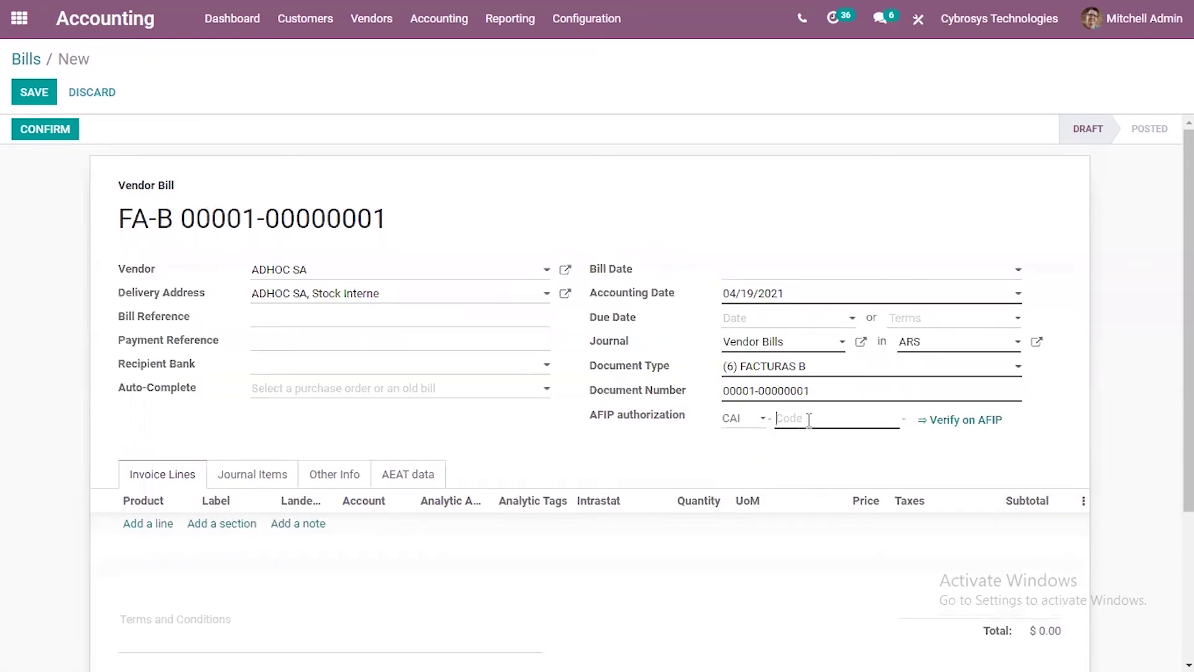
pyautogui.write('123456789')
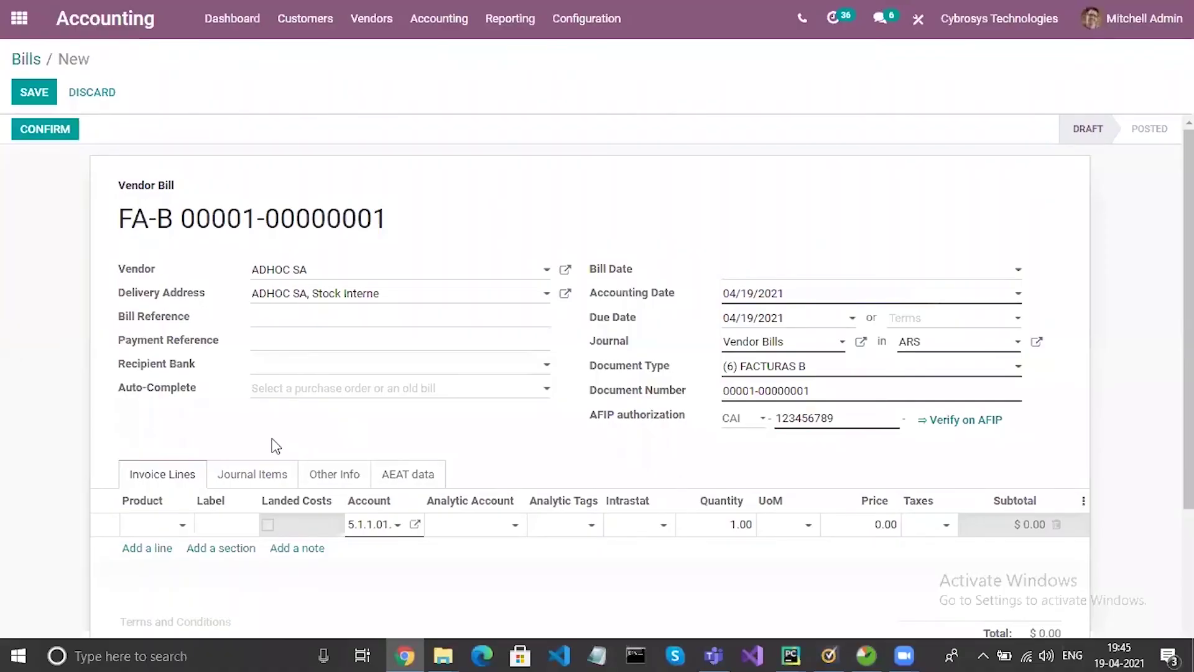
# Step: Add the product [AFIP_ARANCEL] Tariff as an invoice line, then save the bill and try to confirm it
pyautogui.click(172, 527)
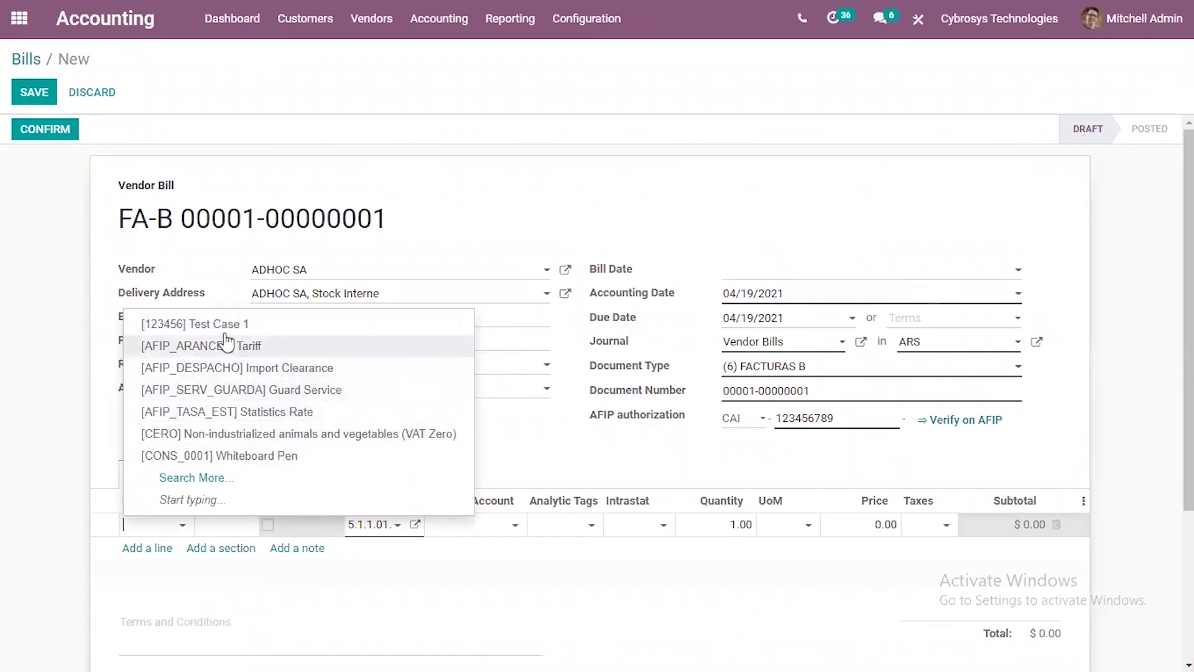
pyautogui.click(270, 347)
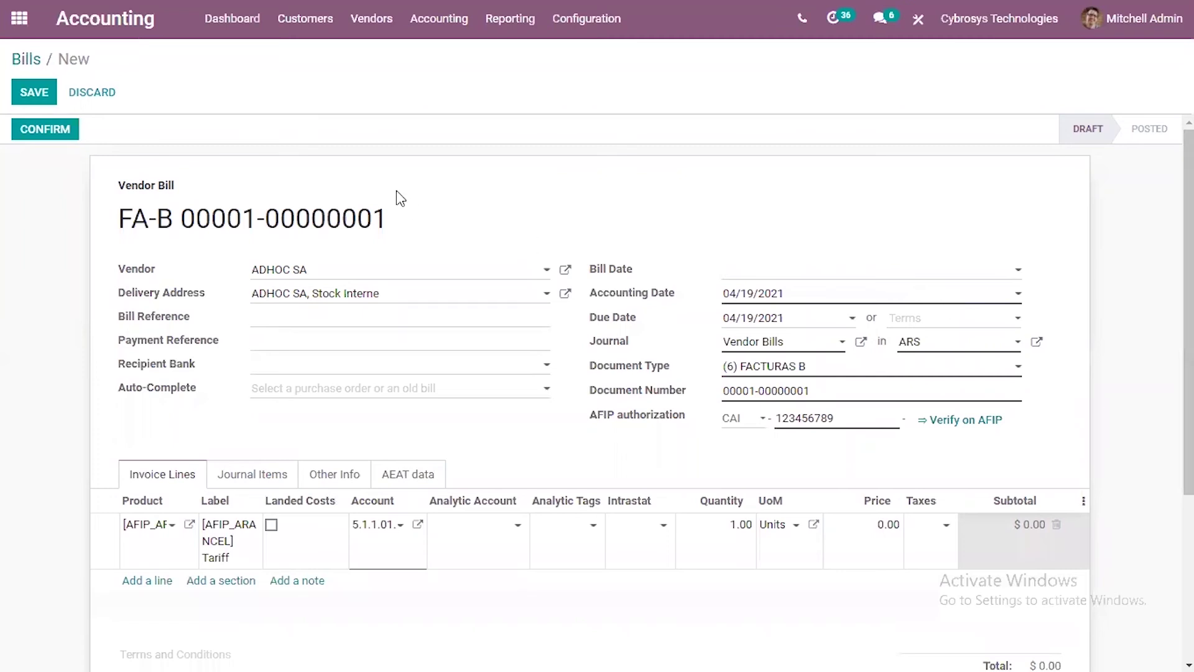
pyautogui.click(35, 92)
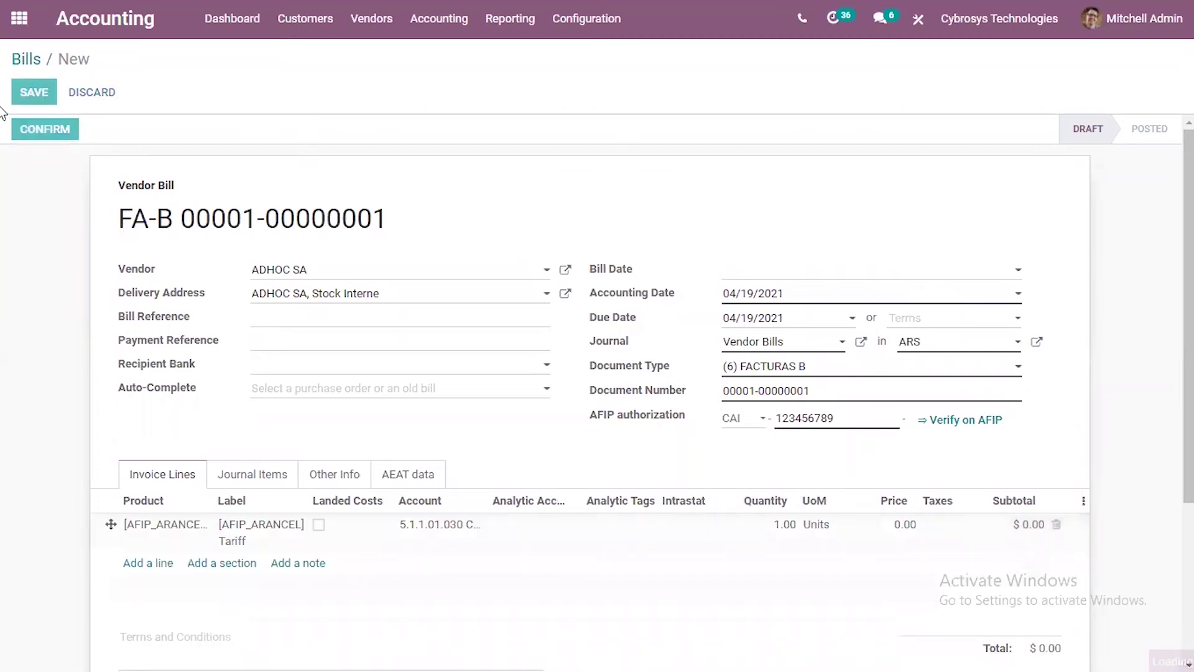
pyautogui.click(45, 128)
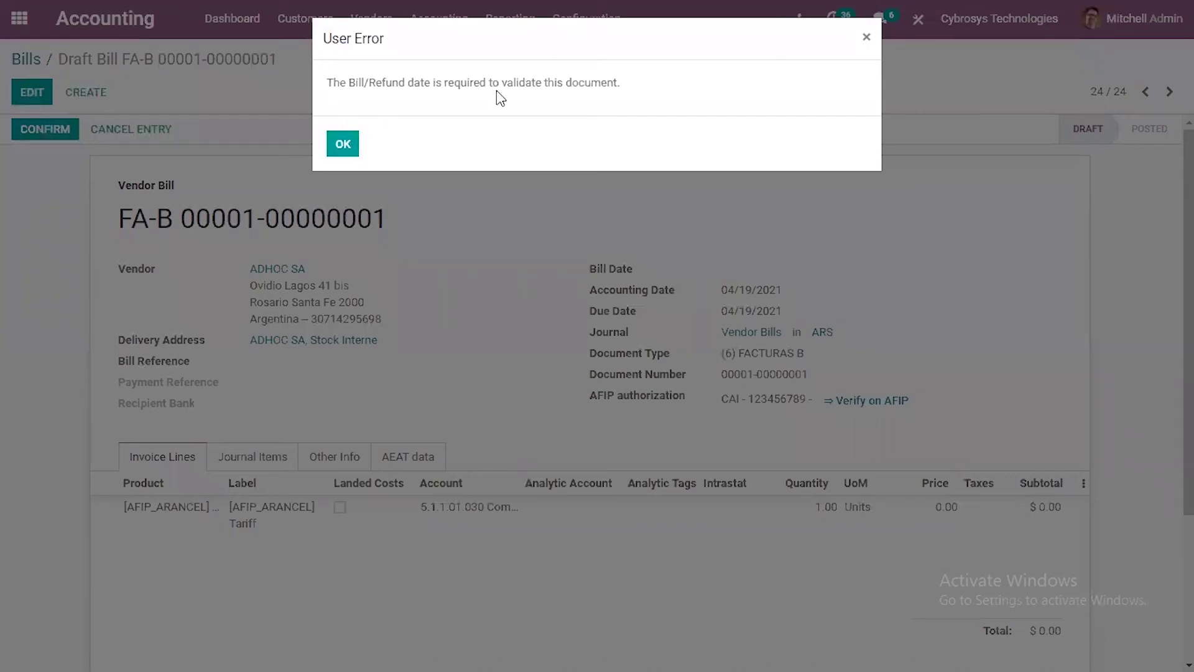
pyautogui.click(343, 145)
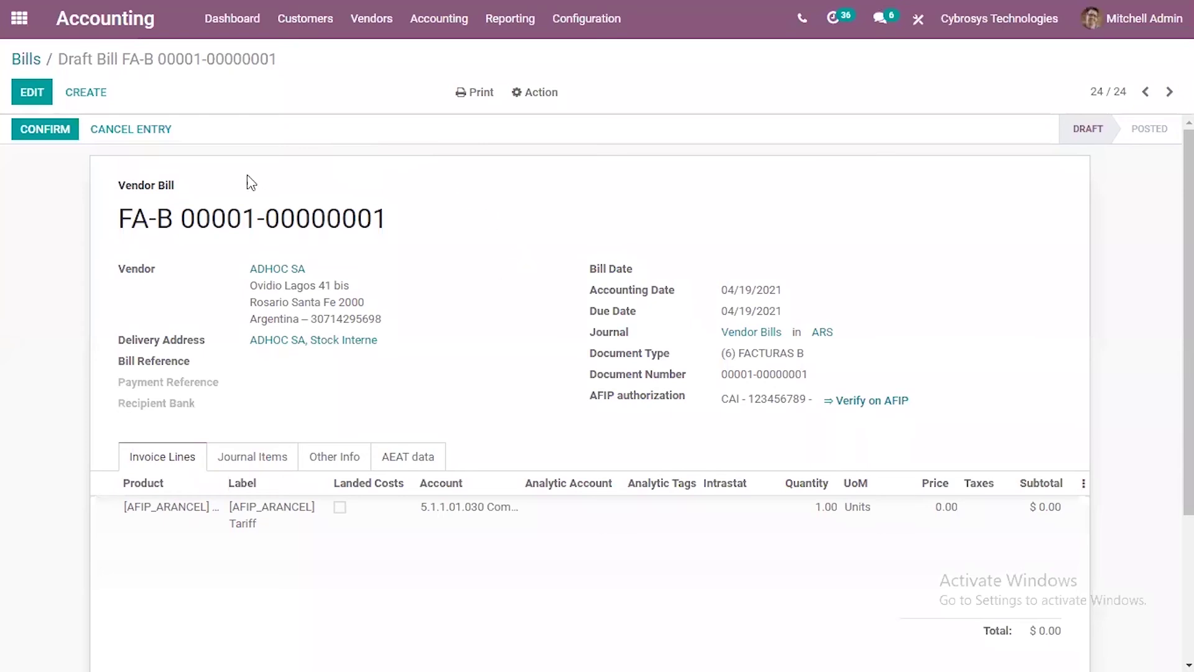
# Step: Edit the draft bill to set its bill date to 04/17/2021 and try to confirm it
pyautogui.click(32, 92)
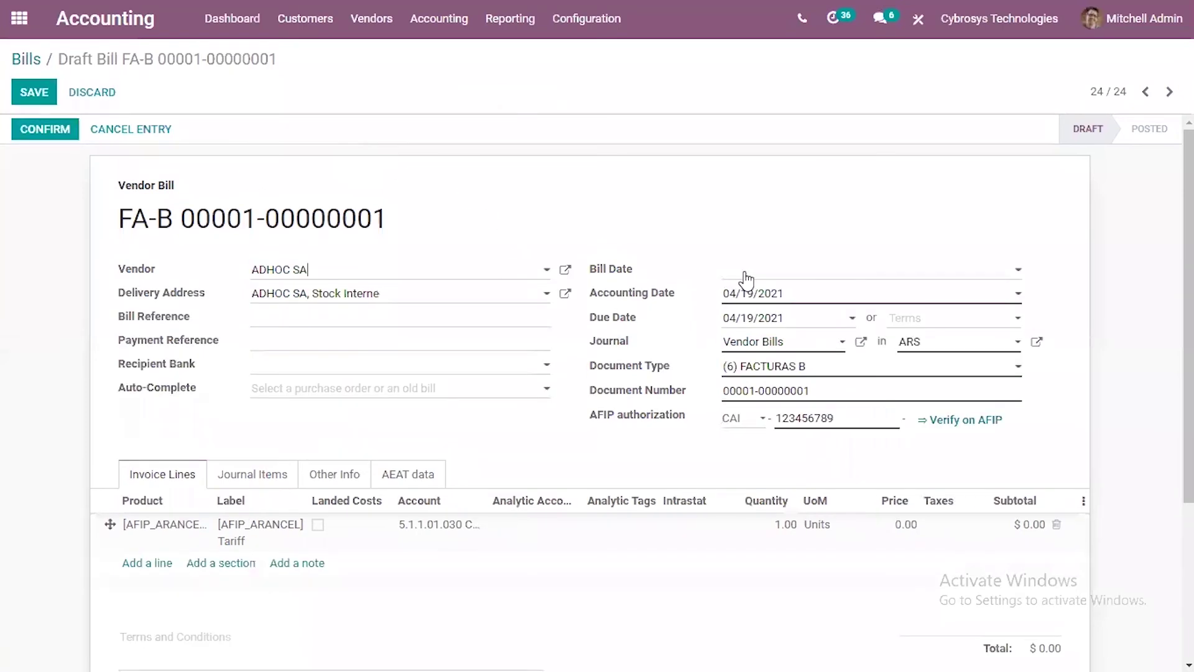
pyautogui.click(745, 274)
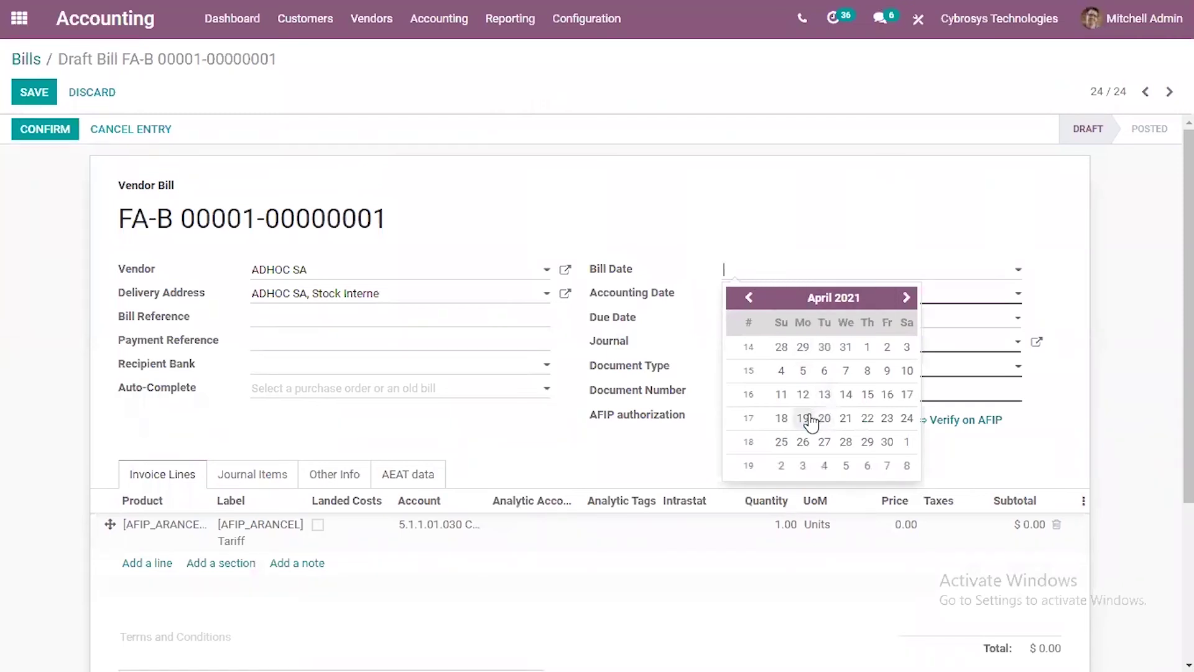
pyautogui.click(806, 418)
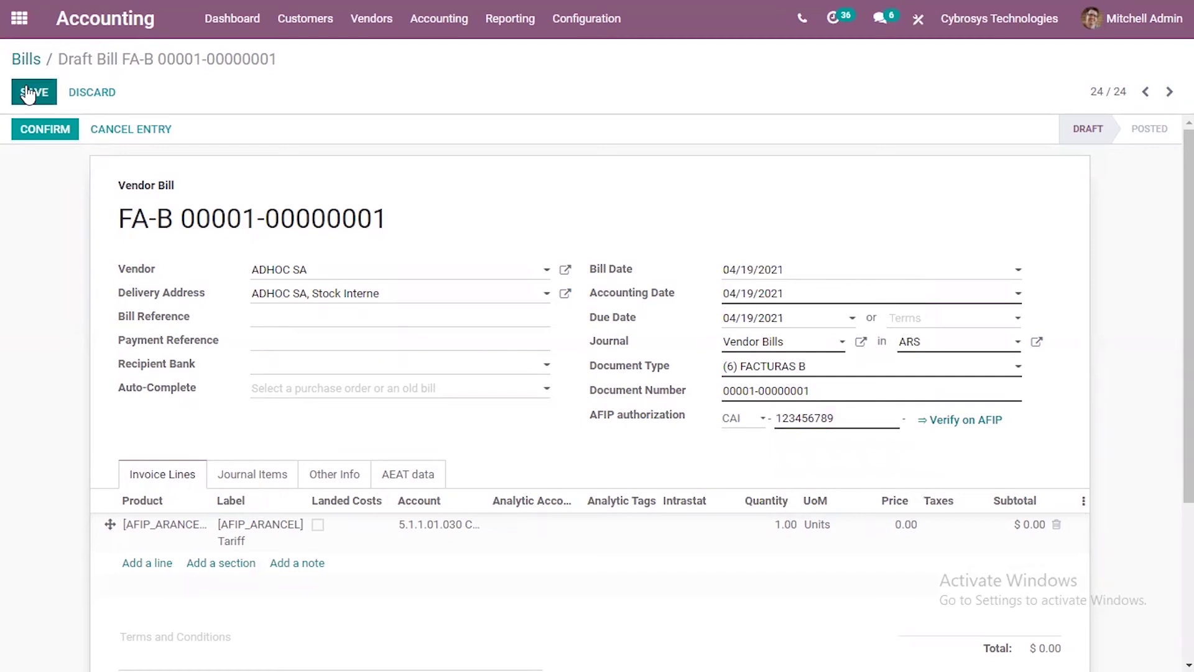
pyautogui.click(767, 273)
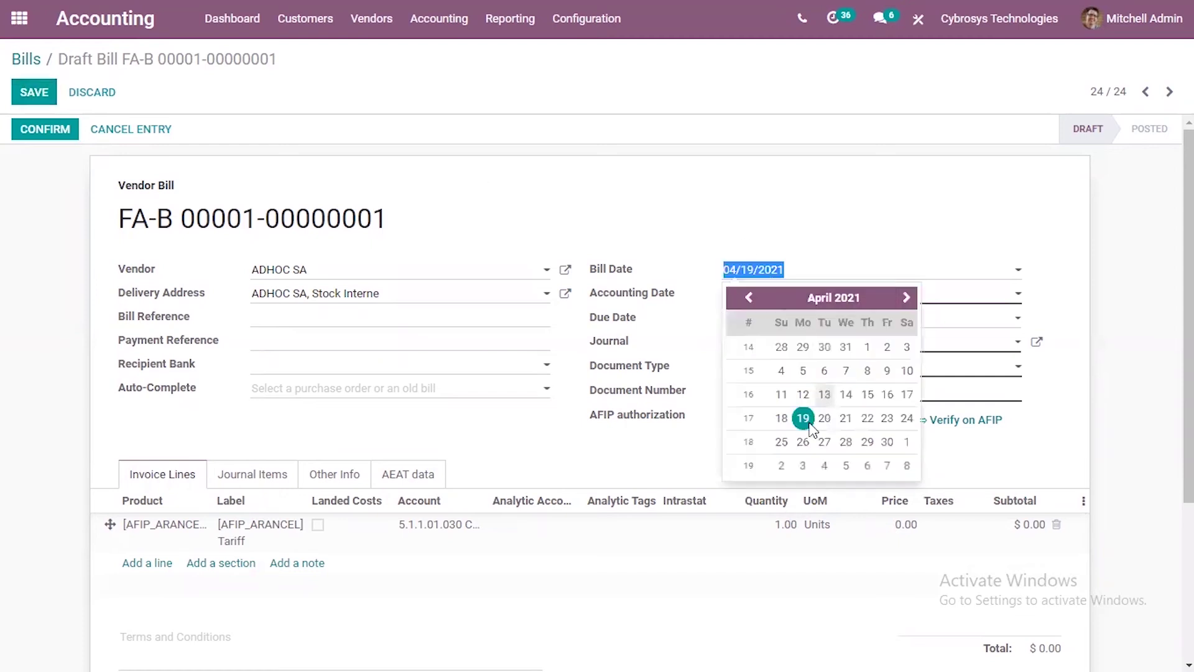
pyautogui.click(905, 397)
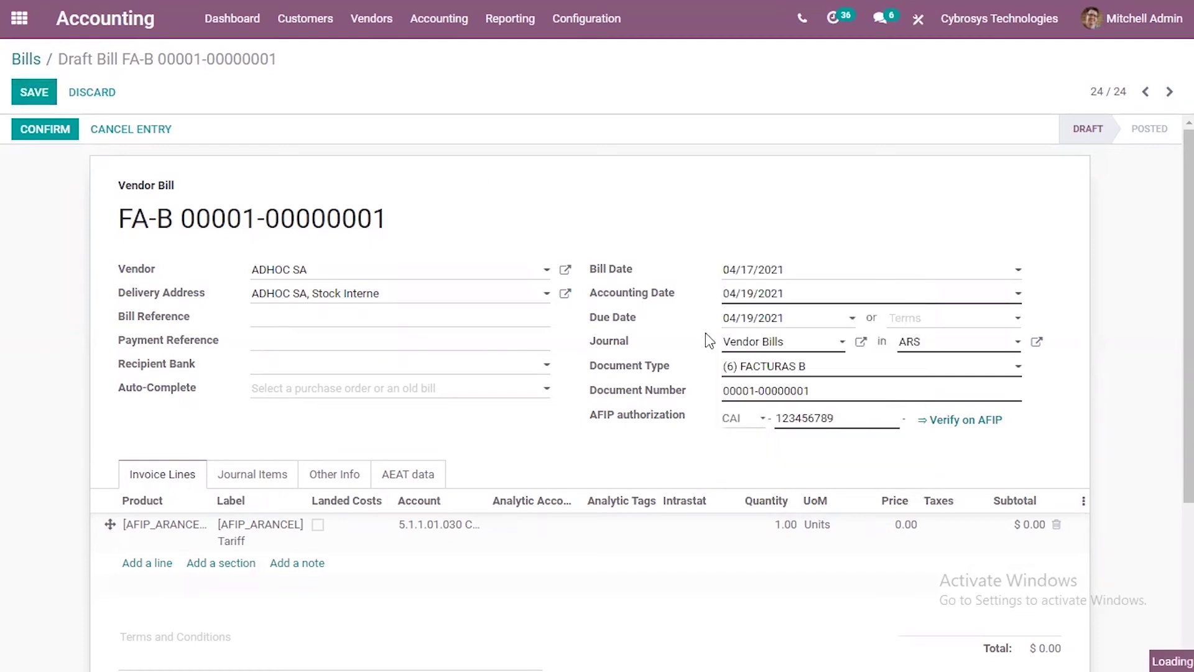
pyautogui.click(28, 134)
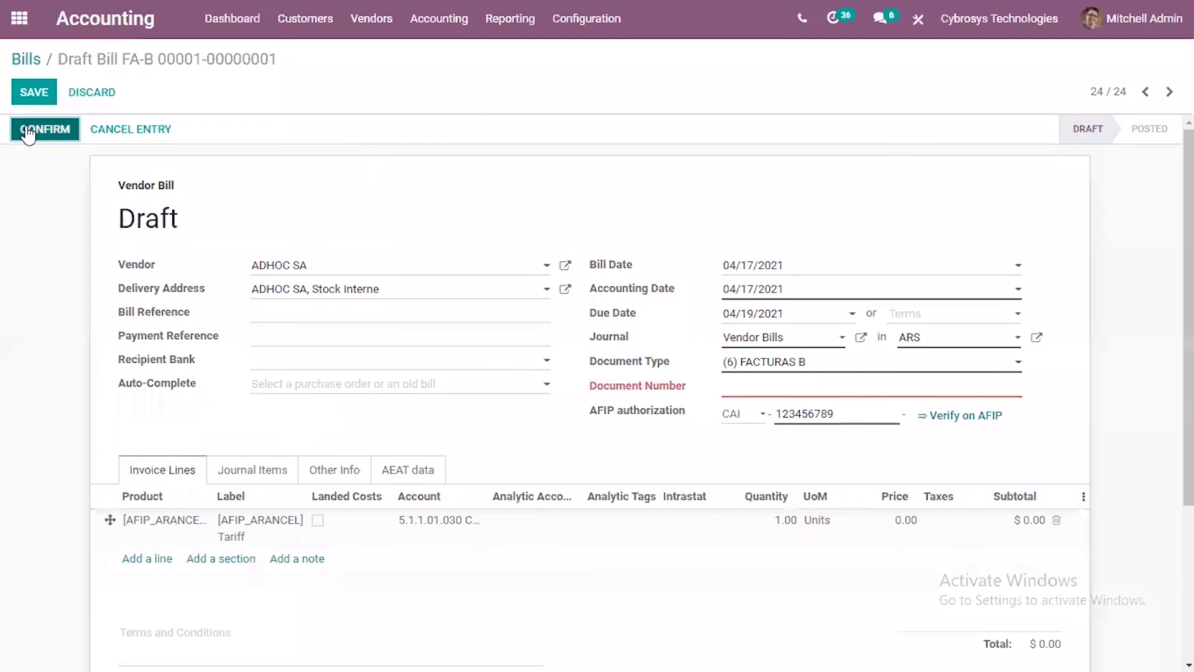
pyautogui.click(878, 385)
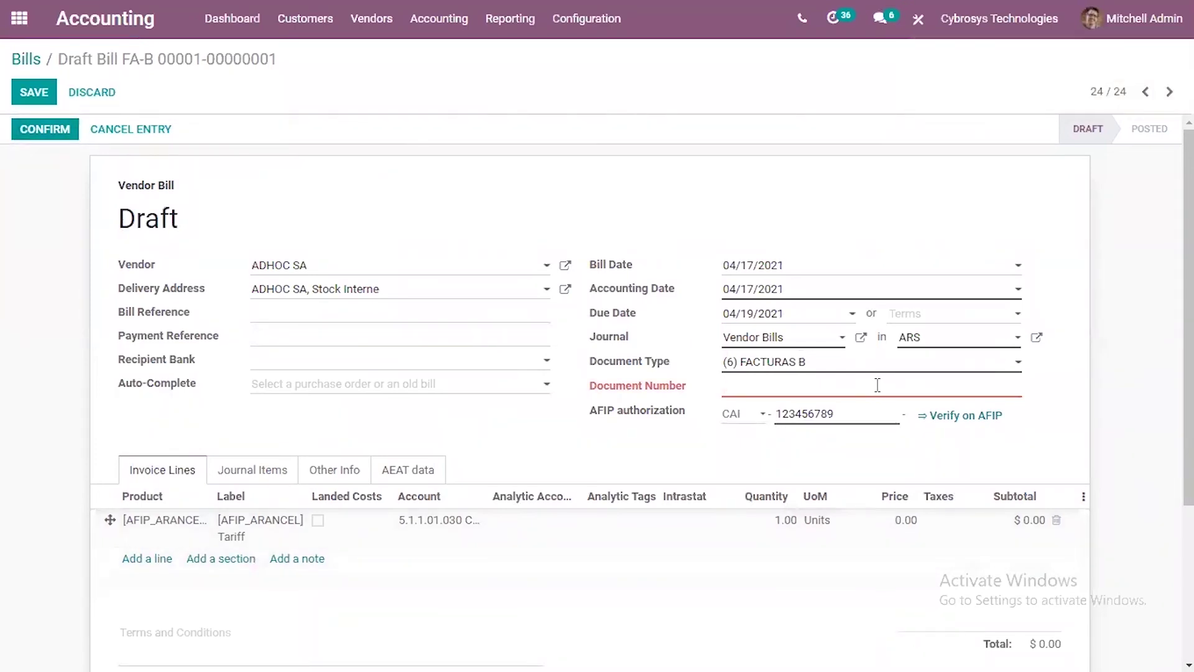
pyautogui.hotkey('ctrl', 'v')
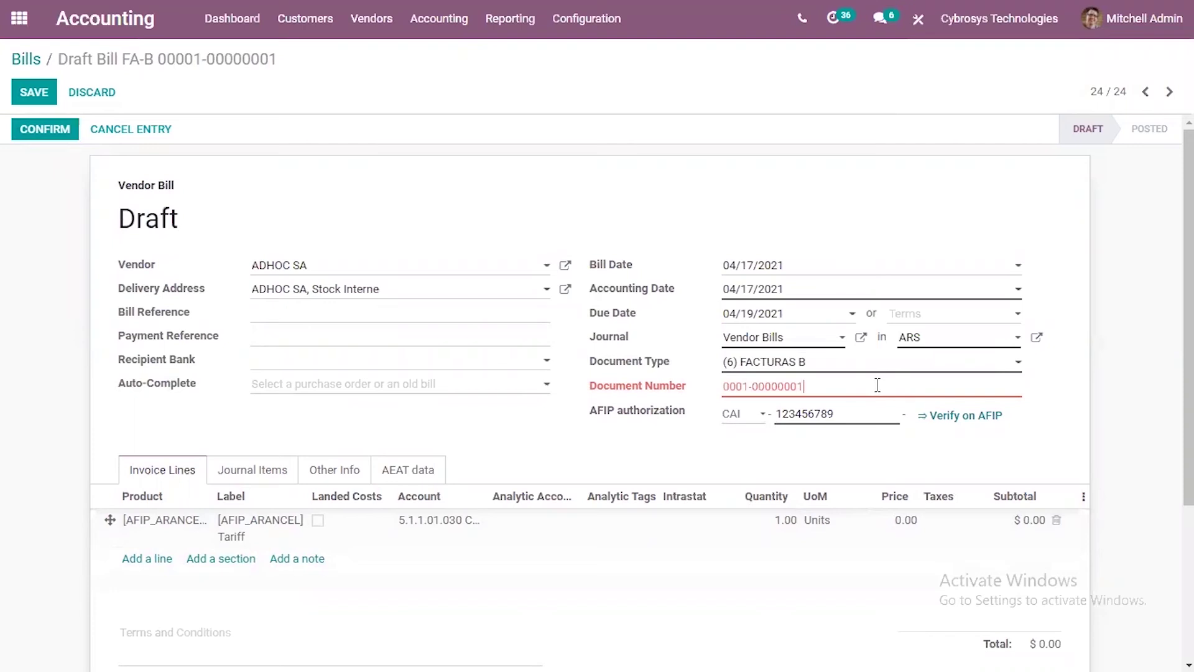
pyautogui.click(45, 97)
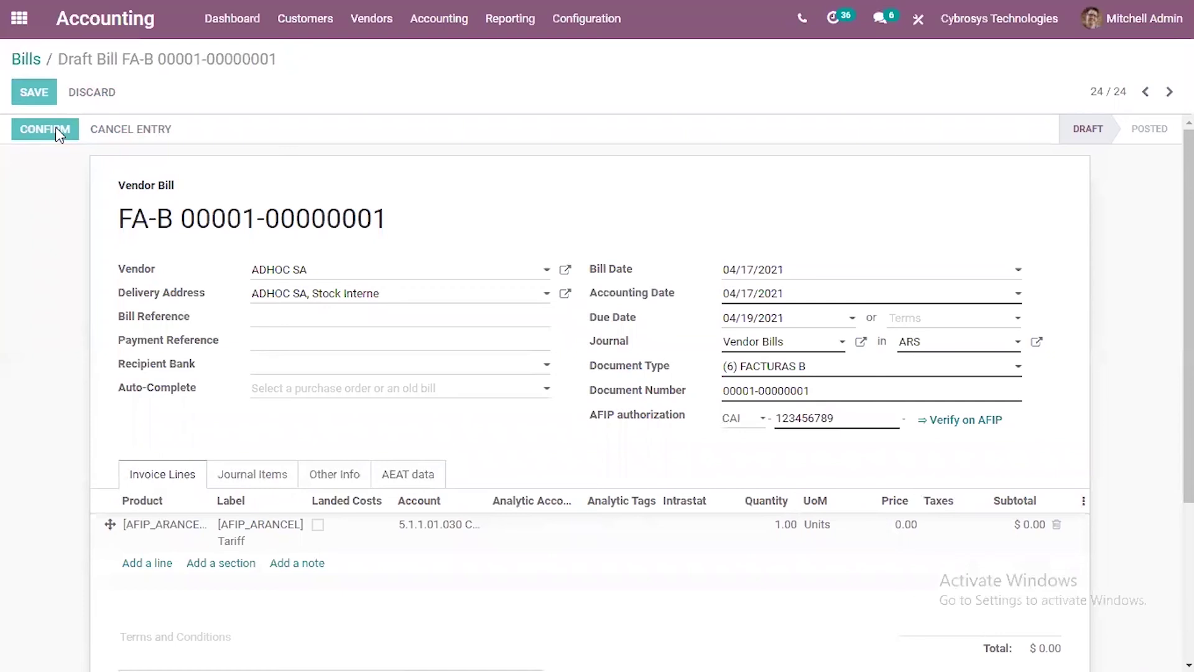
pyautogui.click(56, 132)
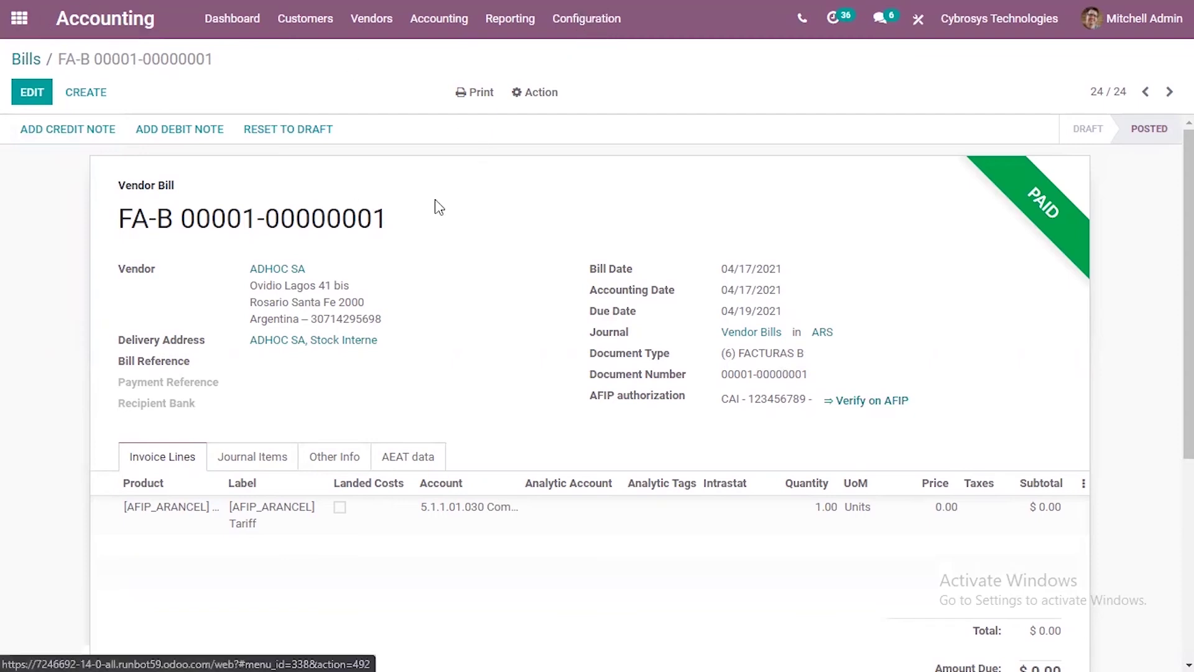
# Step: Open the Ventas Preimpreso journal for editing, review its Use Documents, AFIP POS and Unified Book settings, and save it
pyautogui.click(604, 36)
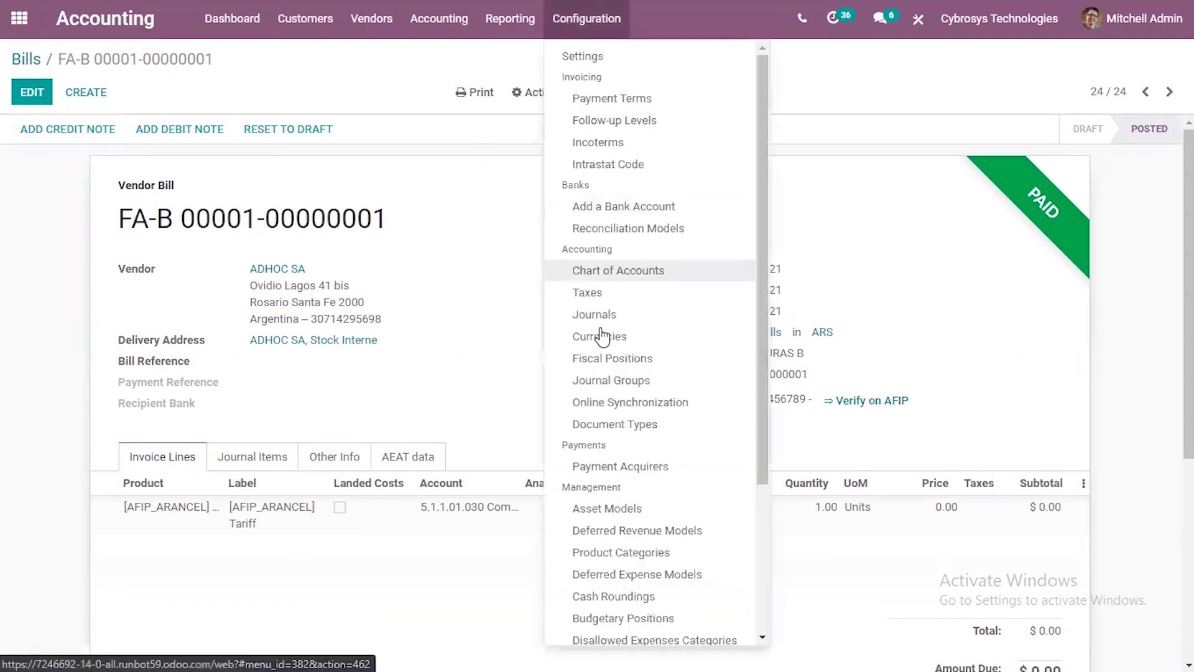
pyautogui.click(627, 316)
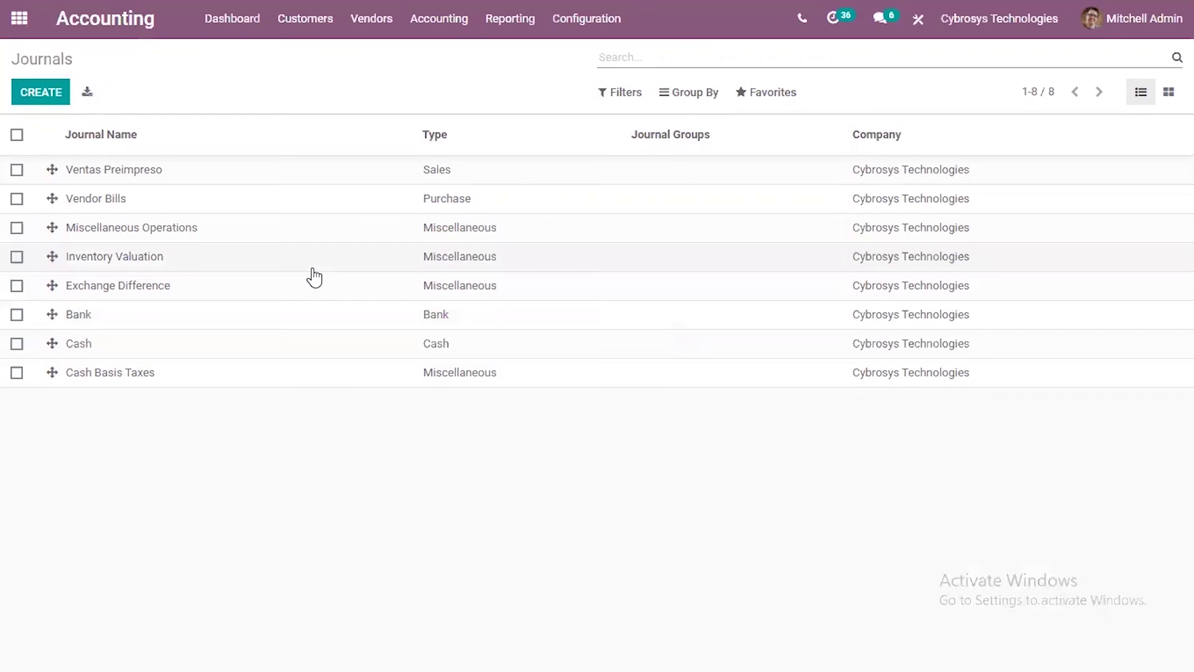
pyautogui.click(166, 174)
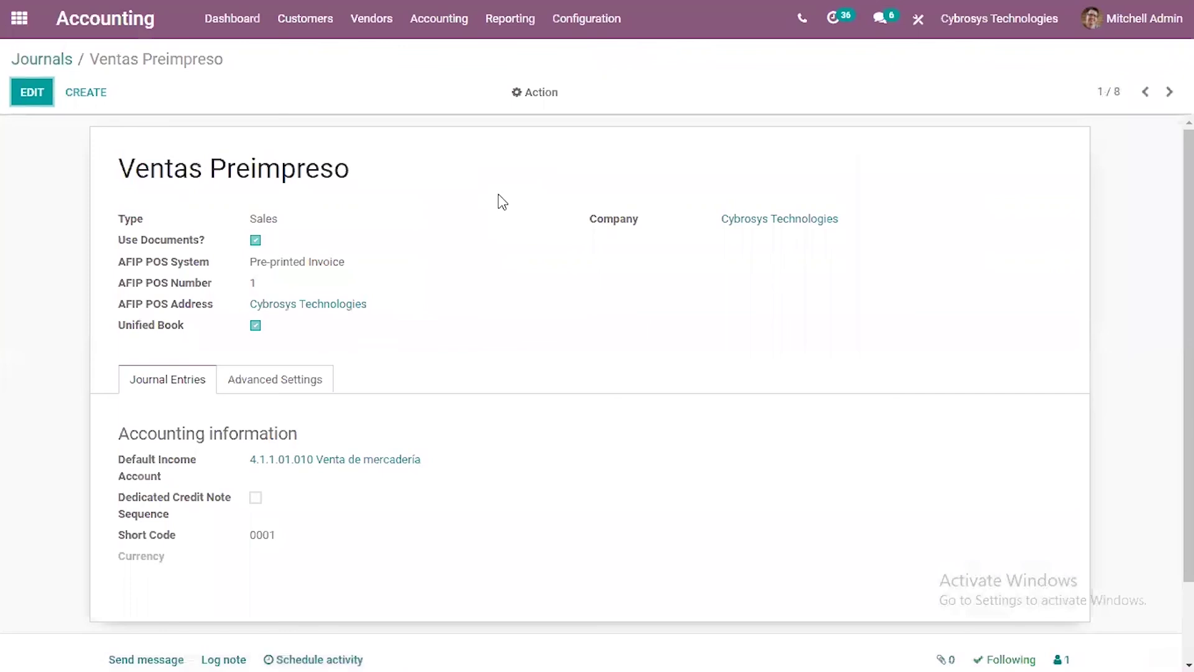
pyautogui.click(27, 98)
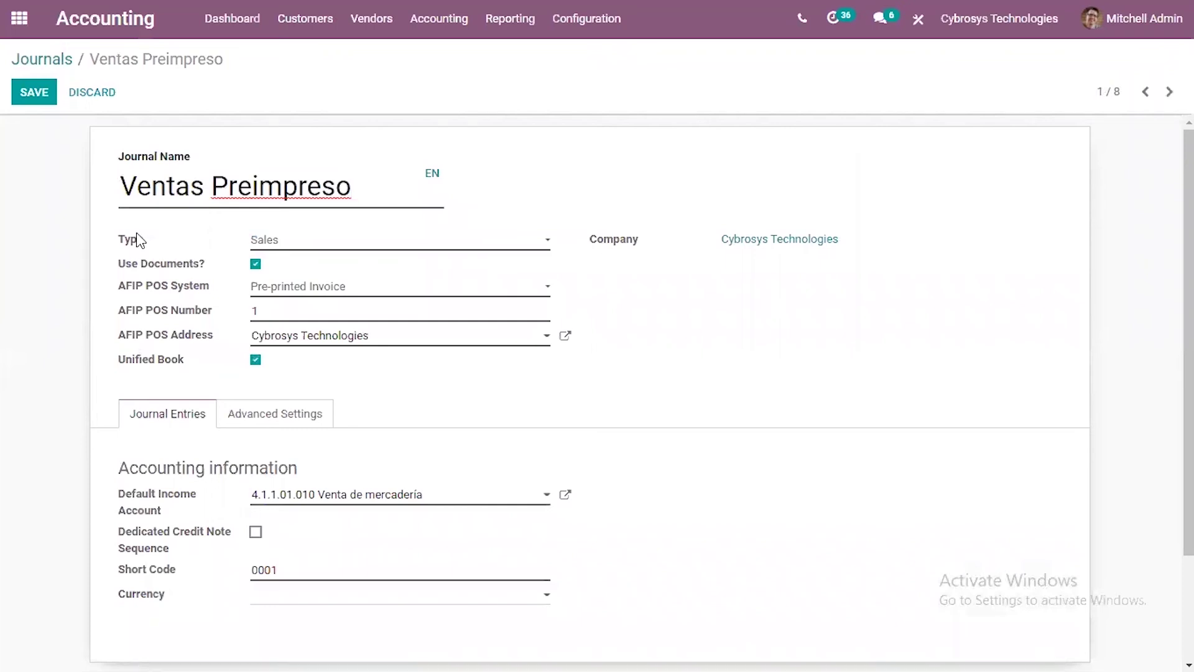
pyautogui.moveTo(180, 269)
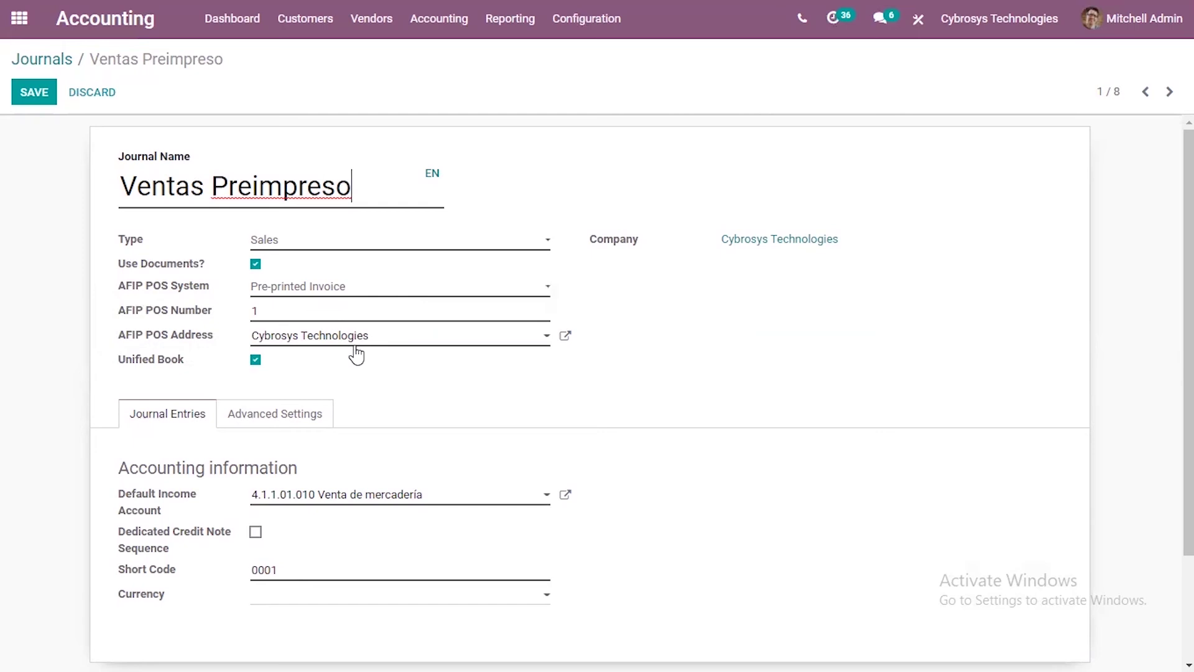
pyautogui.moveTo(160, 338)
pyautogui.moveTo(169, 315)
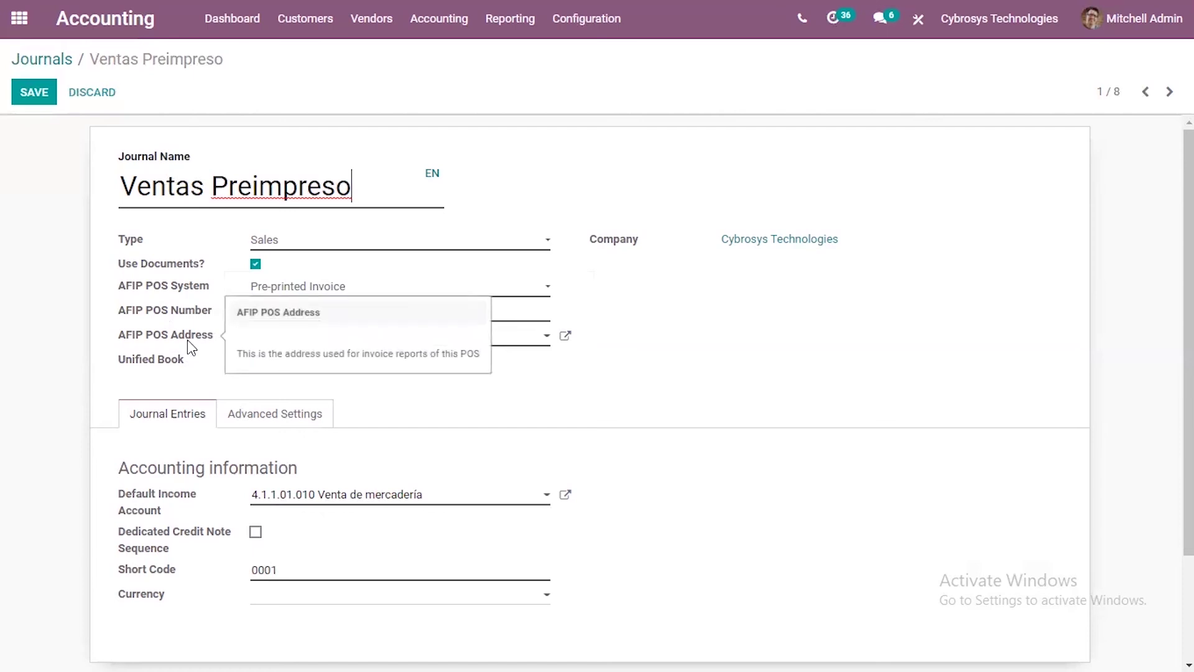
pyautogui.moveTo(152, 367)
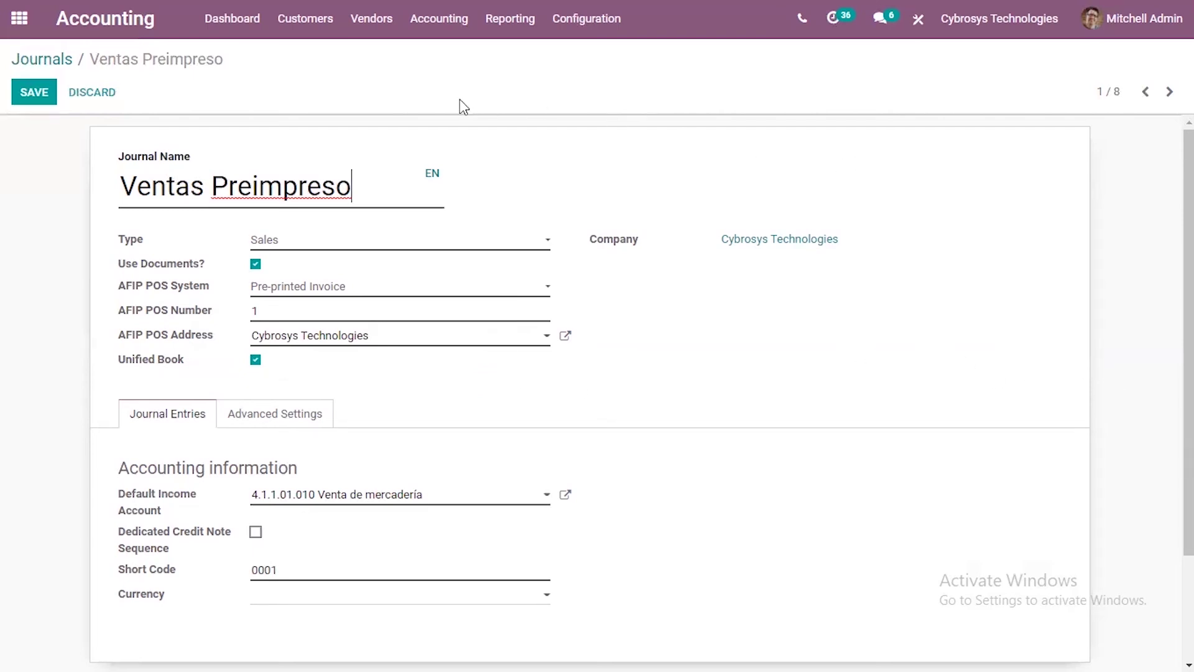
pyautogui.click(32, 93)
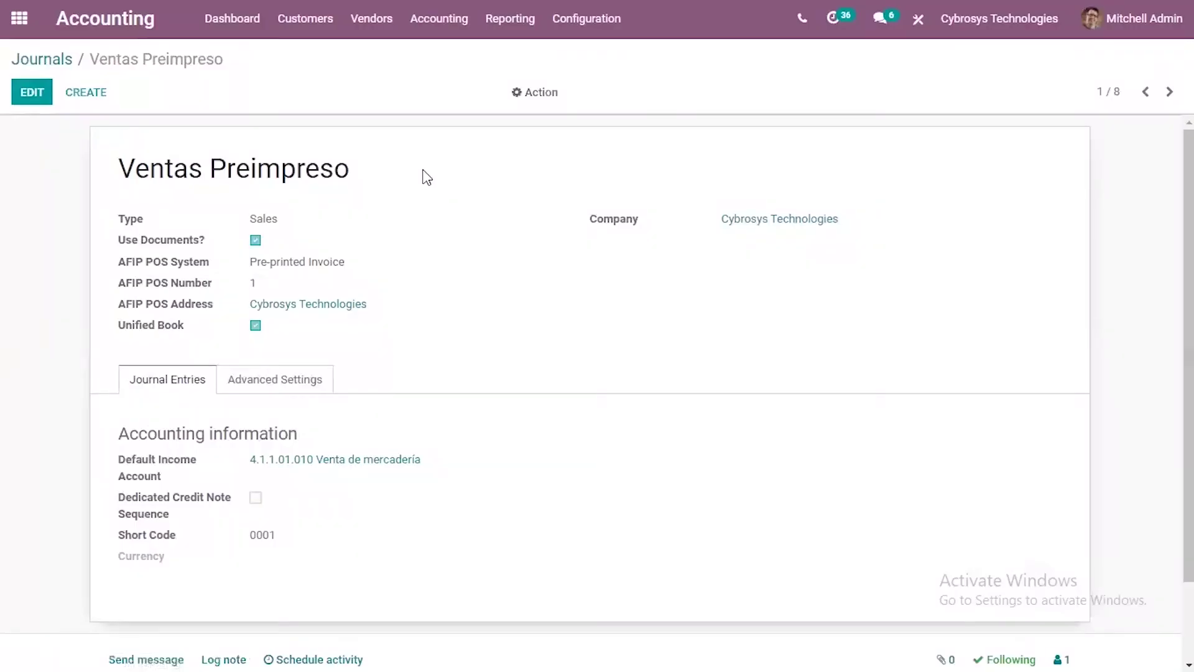
# Step: Open the Argentinian Sales VAT book report and set it to include unposted entries
pyautogui.click(504, 17)
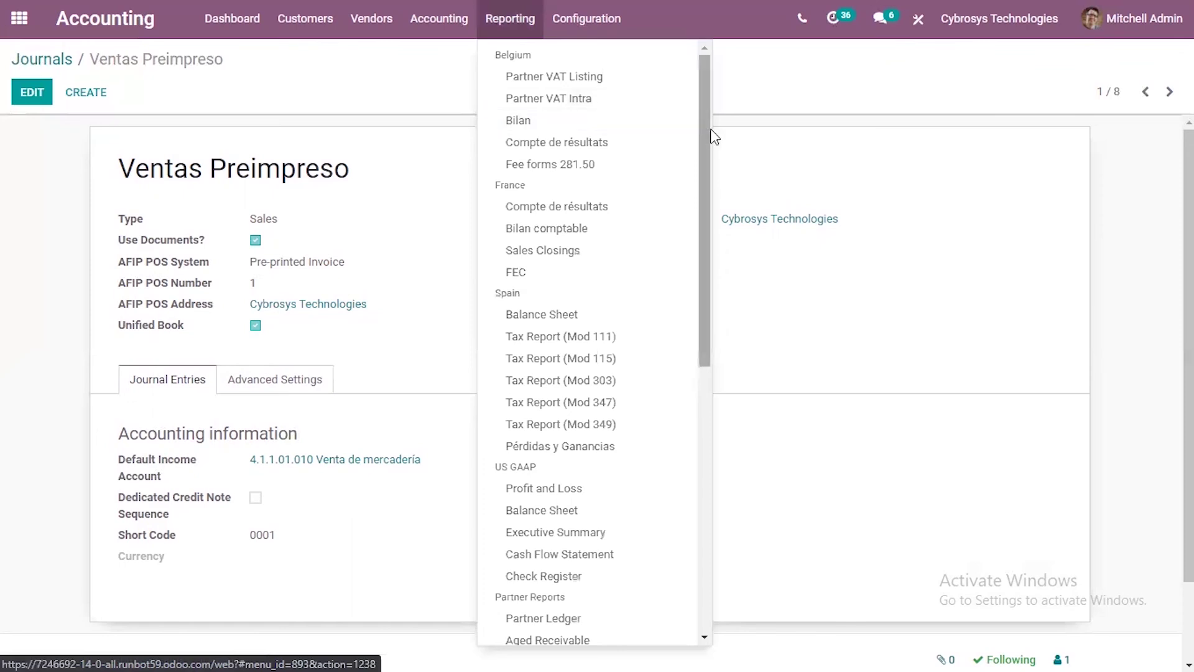
pyautogui.scroll(-3, 703, 134)
pyautogui.scroll(3, 696, 131)
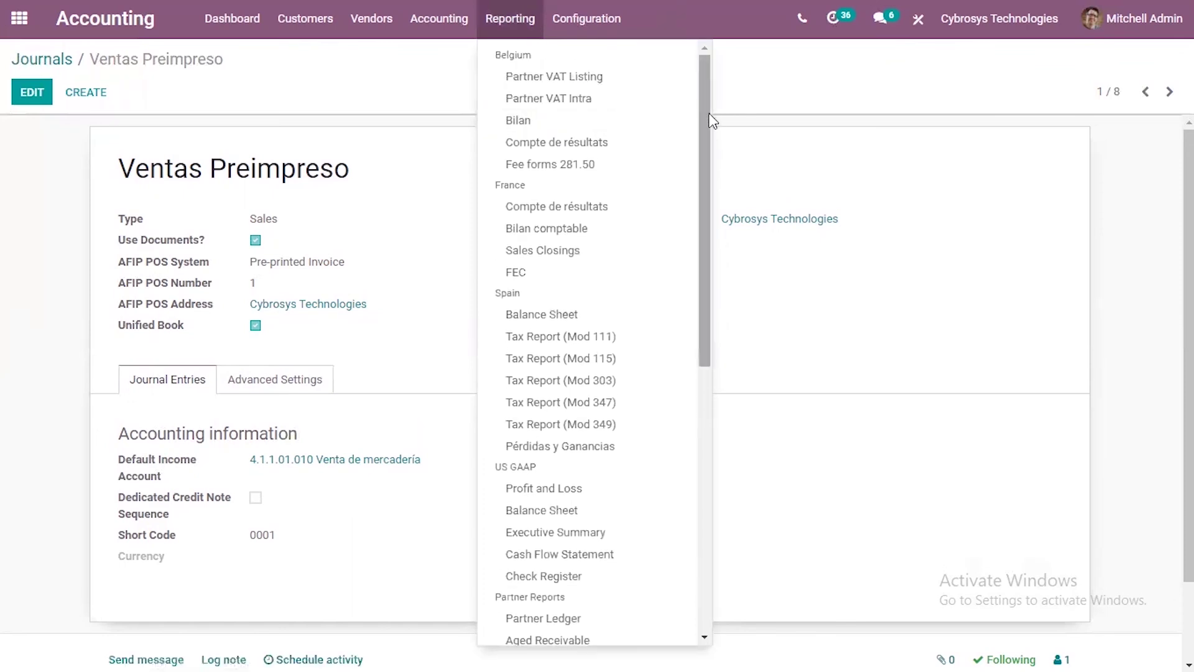
pyautogui.moveTo(712, 119); pyautogui.dragTo(699, 515)
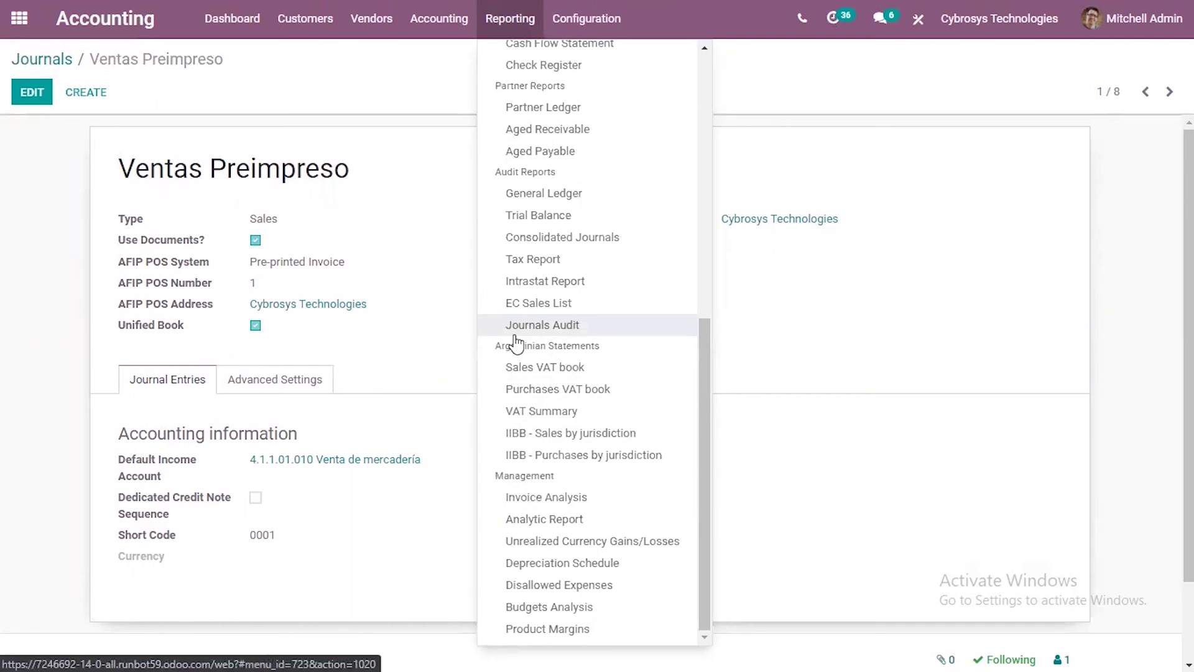
pyautogui.click(539, 368)
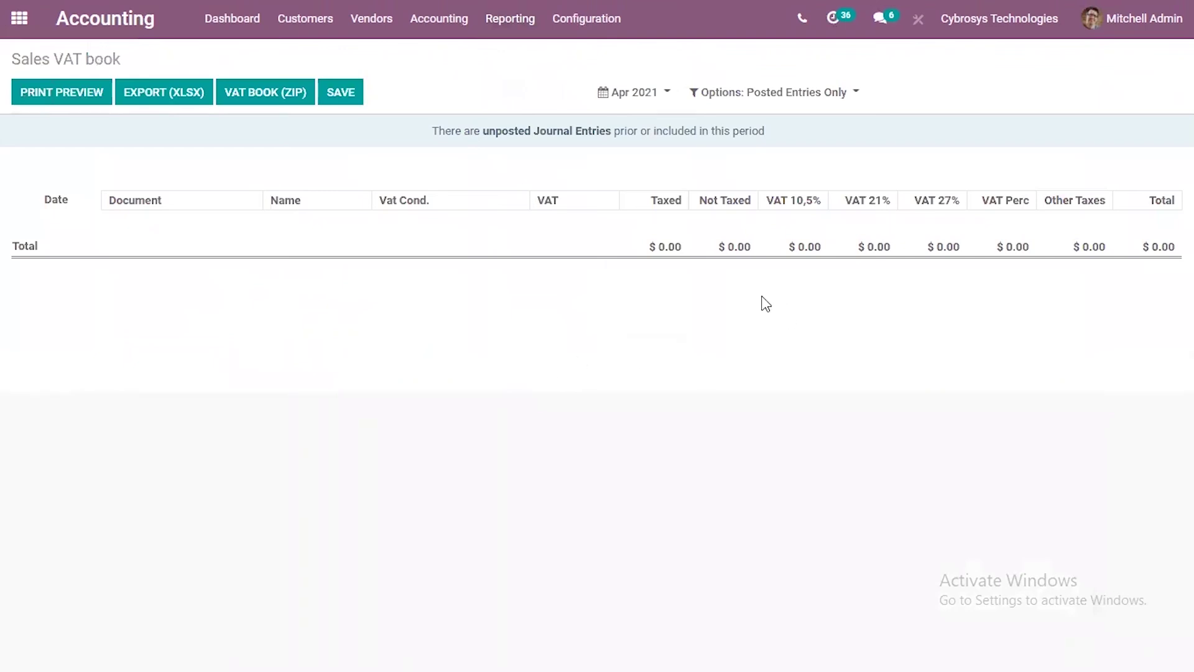
pyautogui.click(725, 94)
pyautogui.click(715, 119)
pyautogui.click(799, 100)
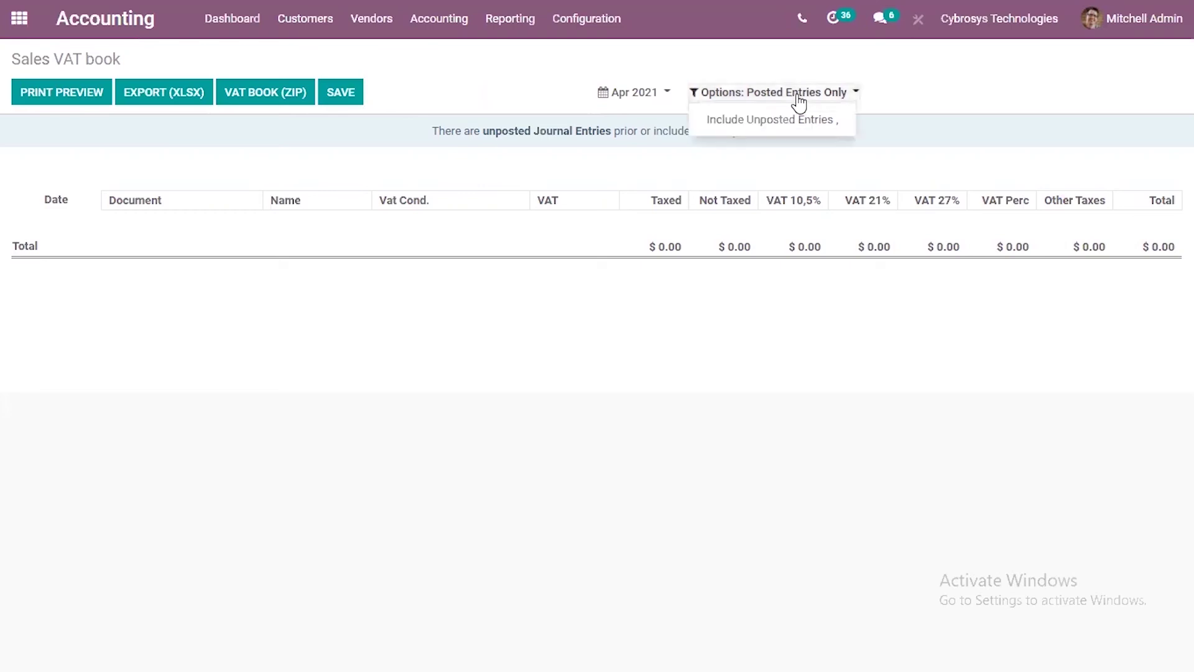
pyautogui.click(768, 124)
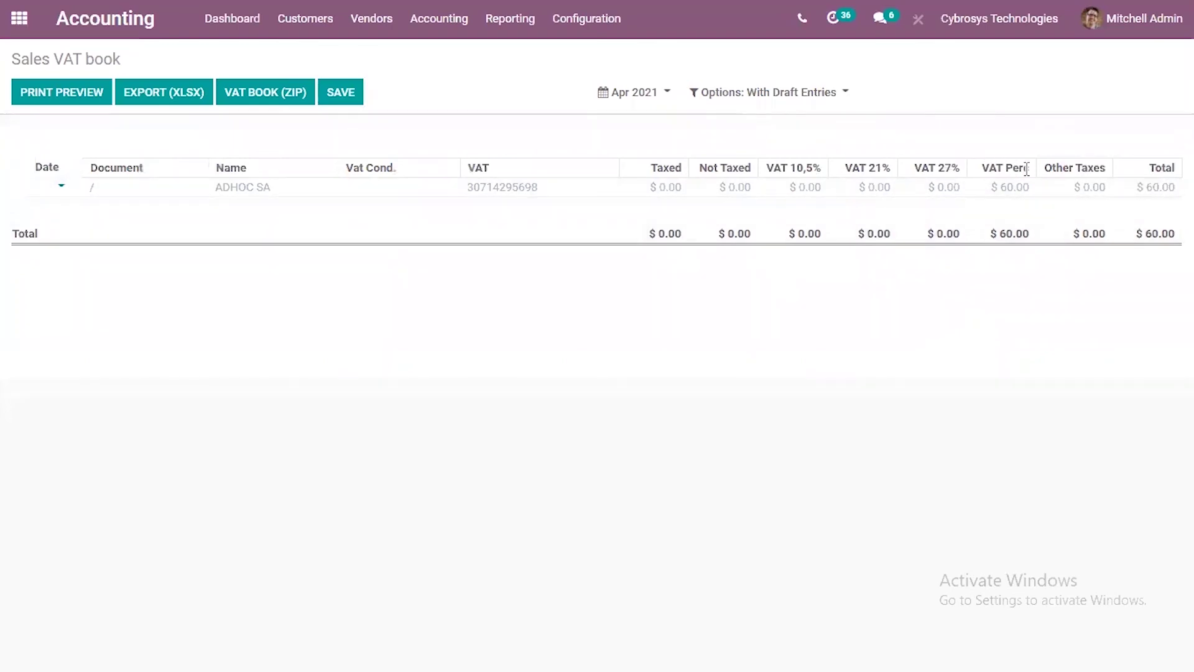
# Step: Open the draft ADHOC SA customer invoice from its Sales VAT book line and confirm it
pyautogui.click(58, 188)
pyautogui.click(65, 215)
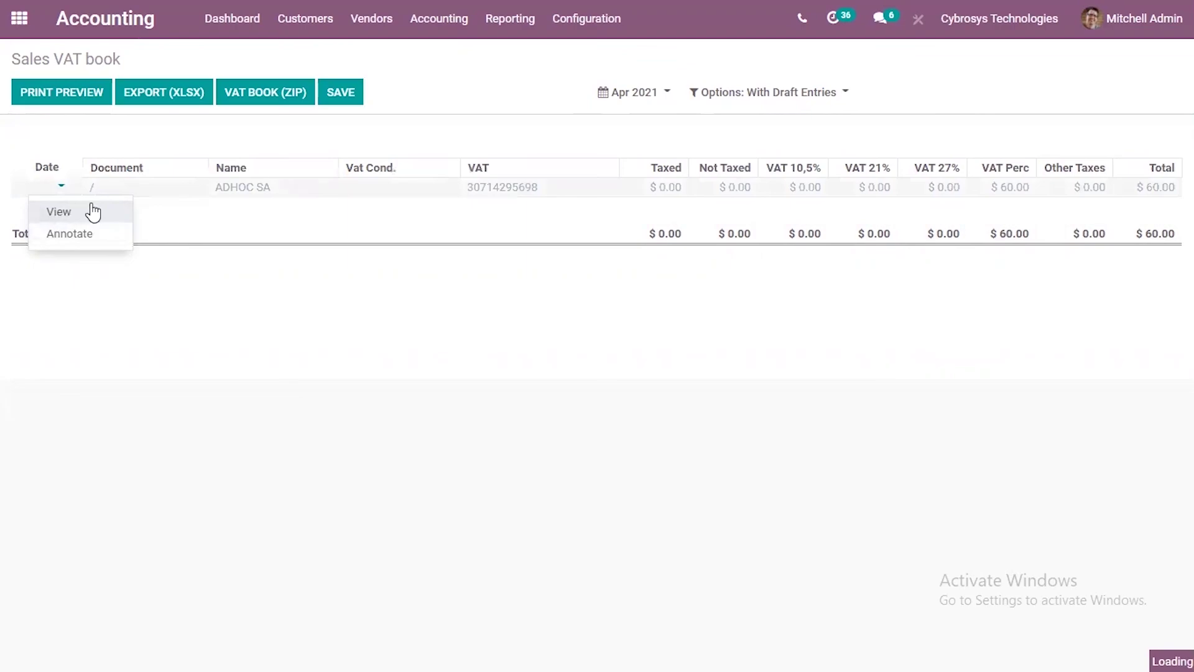
pyautogui.click(91, 205)
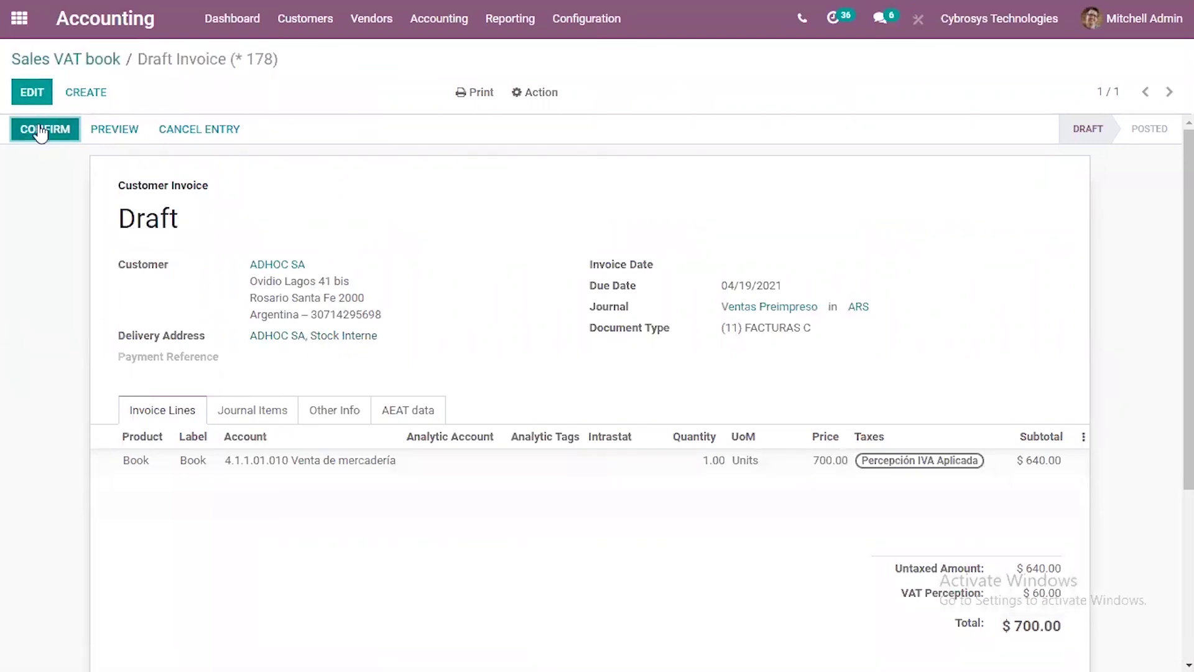
pyautogui.click(61, 140)
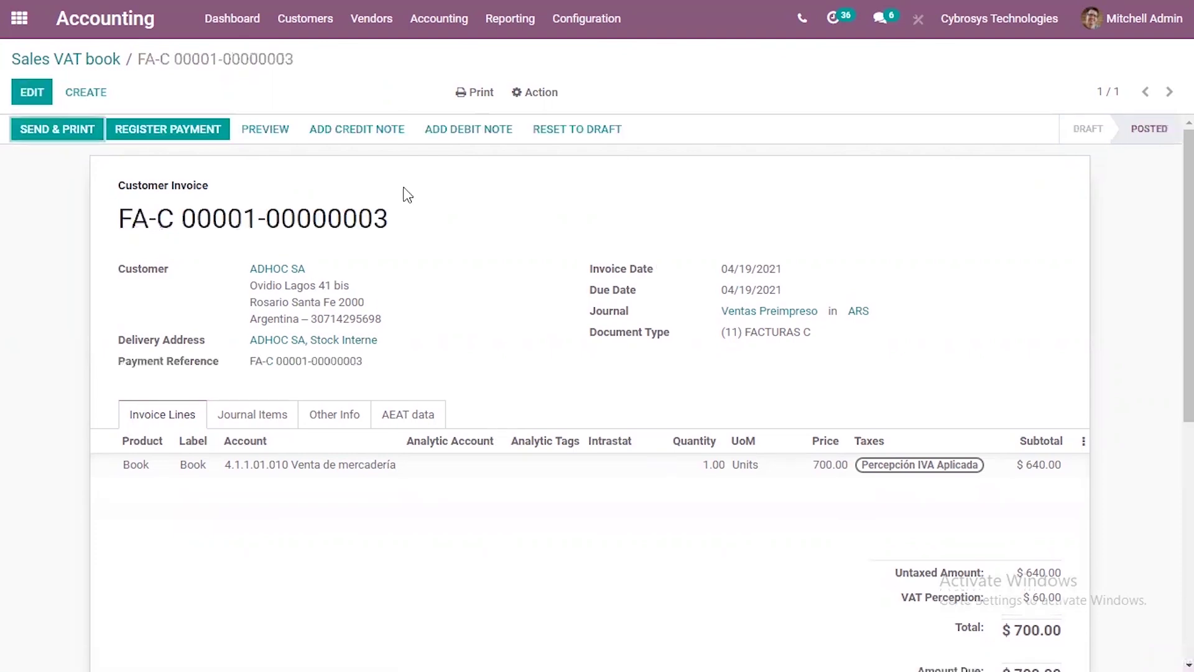
# Step: Register the confirmed invoice's payment in the Bank journal with the Manual payment method
pyautogui.click(134, 131)
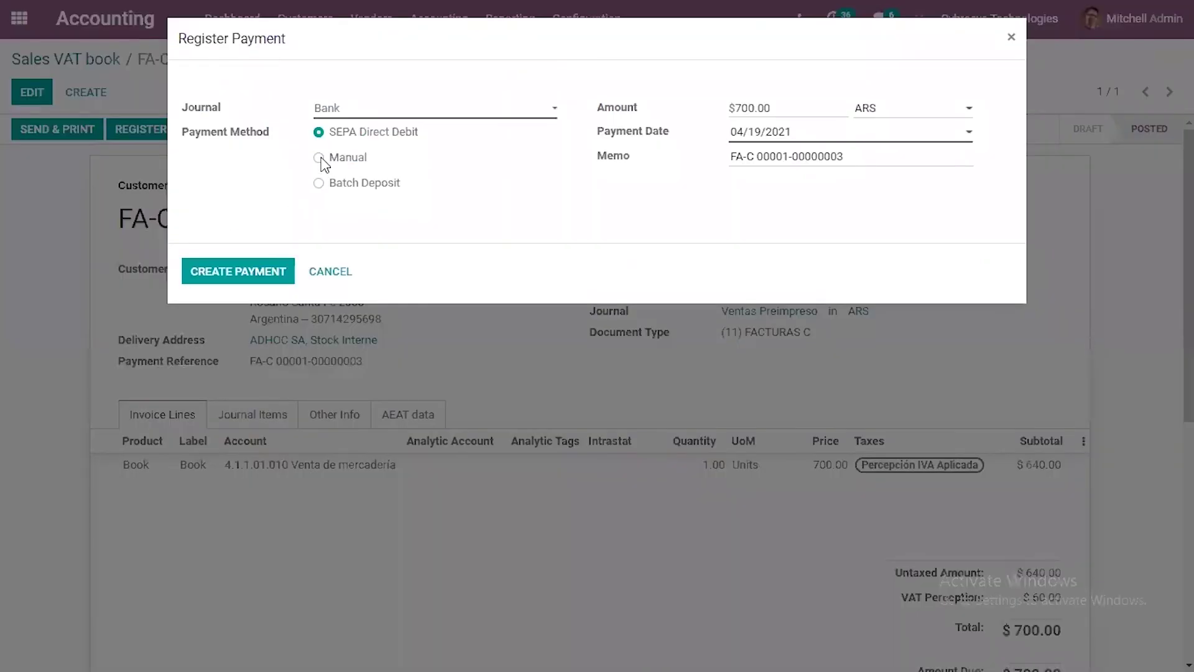
pyautogui.click(319, 157)
pyautogui.click(250, 269)
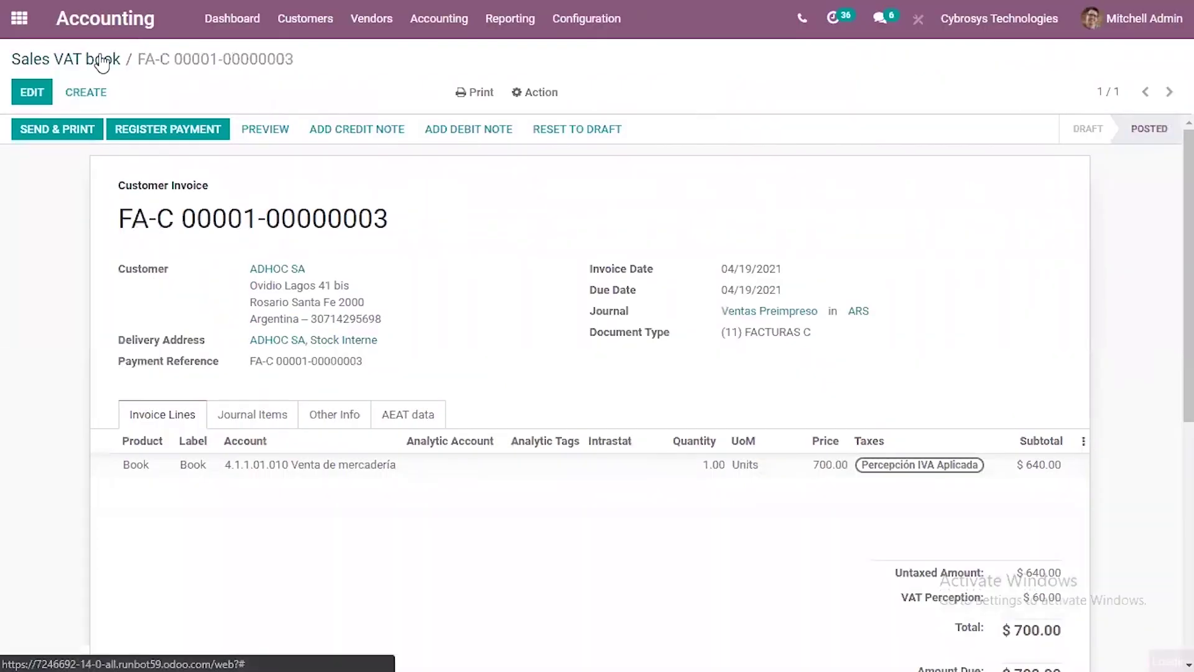
# Step: Return to the Sales VAT book, exclude unposted entries from it, and look through the available report periods
pyautogui.click(101, 62)
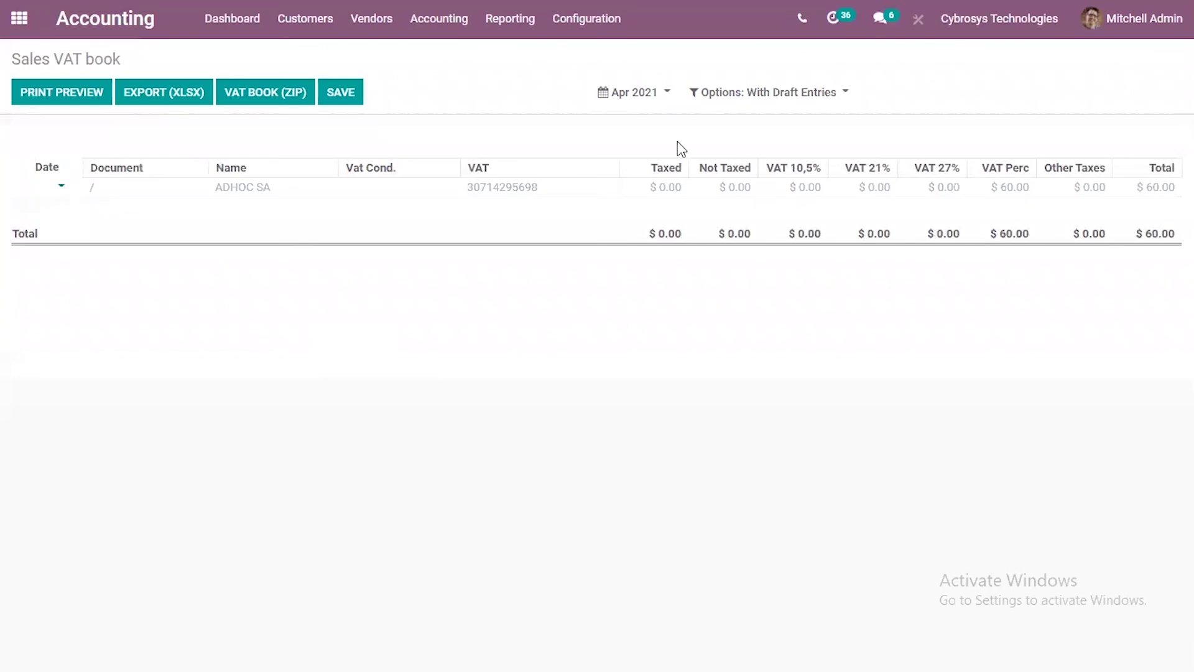
pyautogui.click(770, 95)
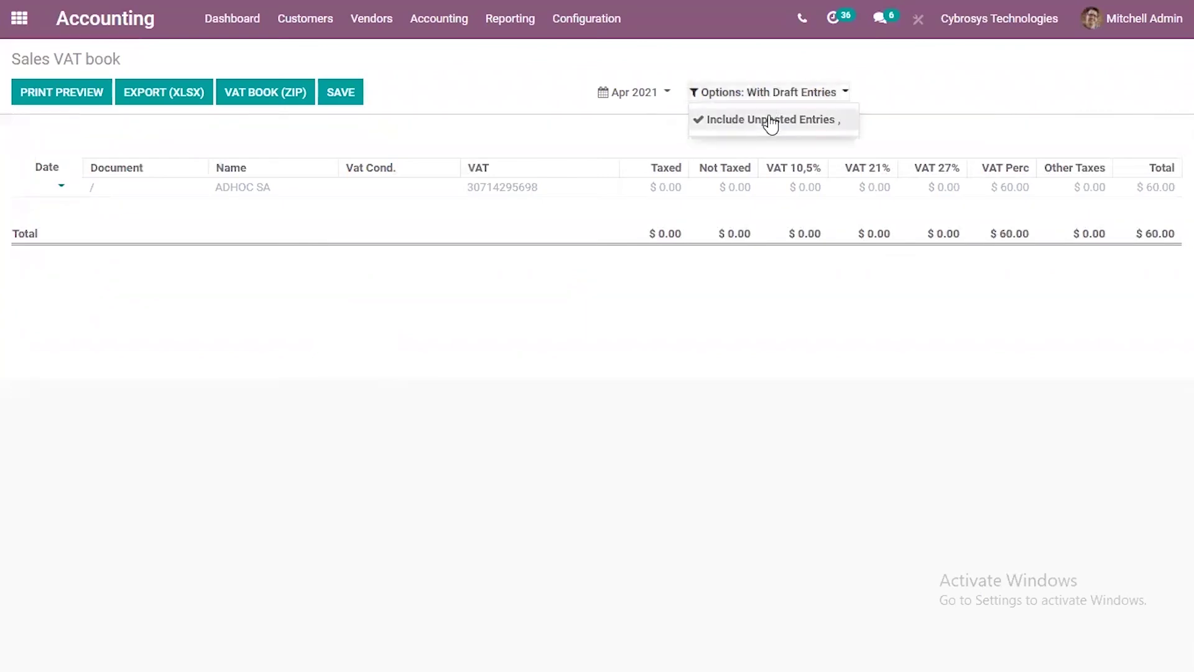
pyautogui.click(771, 122)
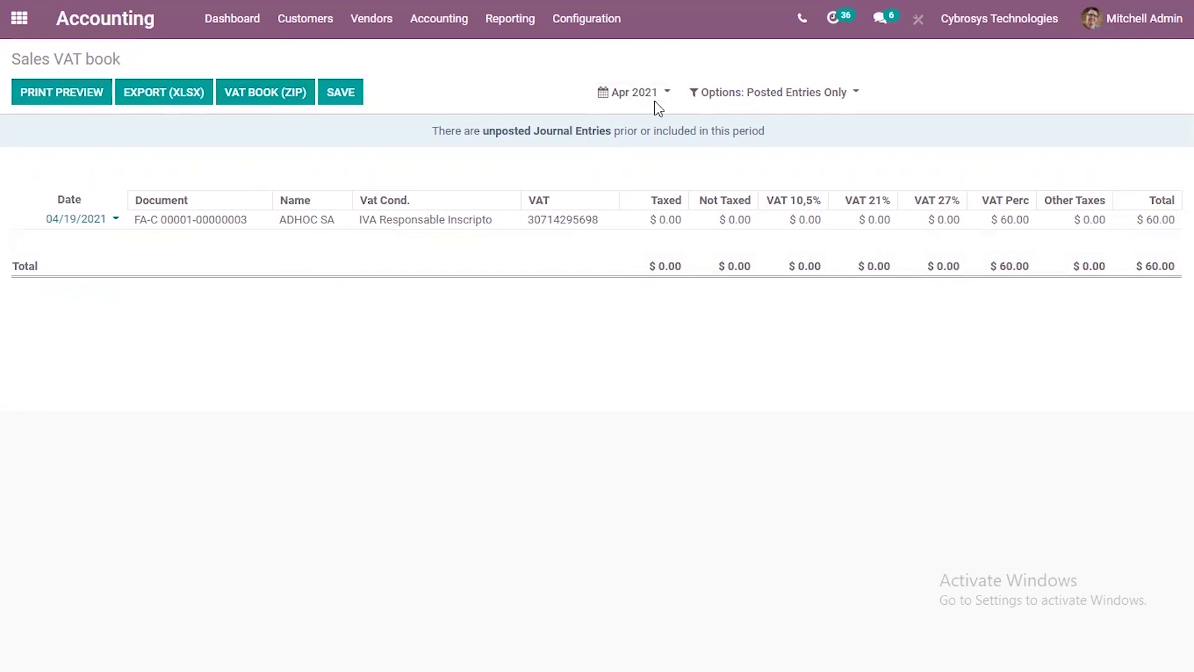
pyautogui.click(635, 96)
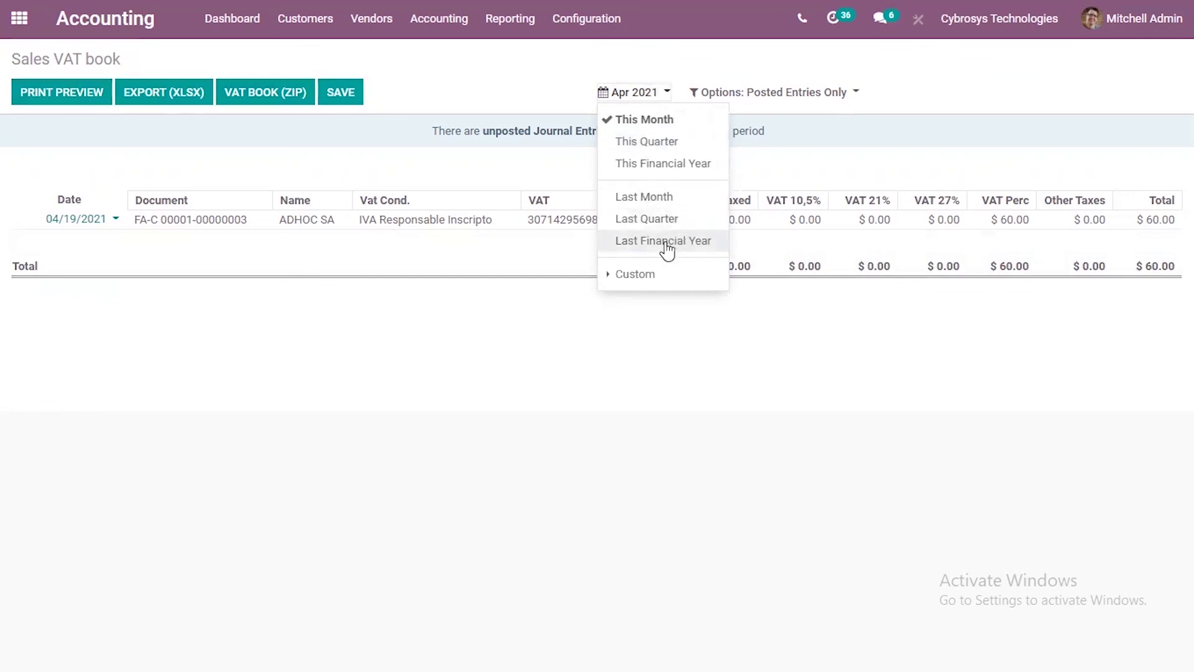
pyautogui.click(518, 92)
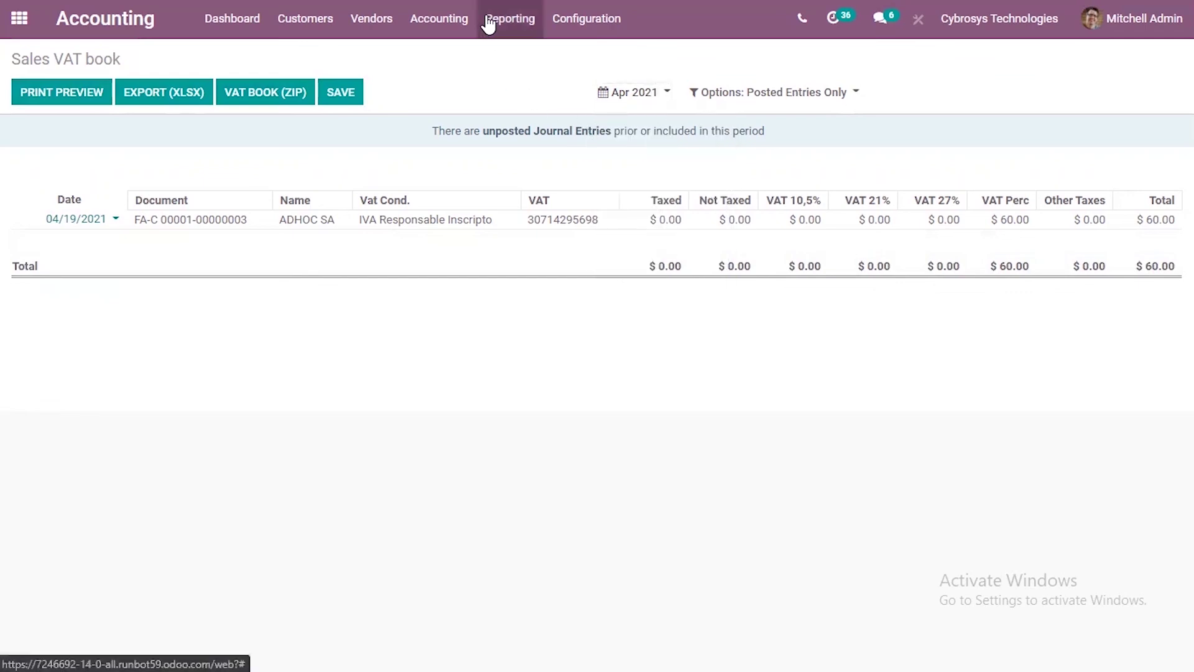
# Step: Open the Purchases VAT book report, set its period to This Financial Year, and check the actions available for its entry
pyautogui.click(493, 26)
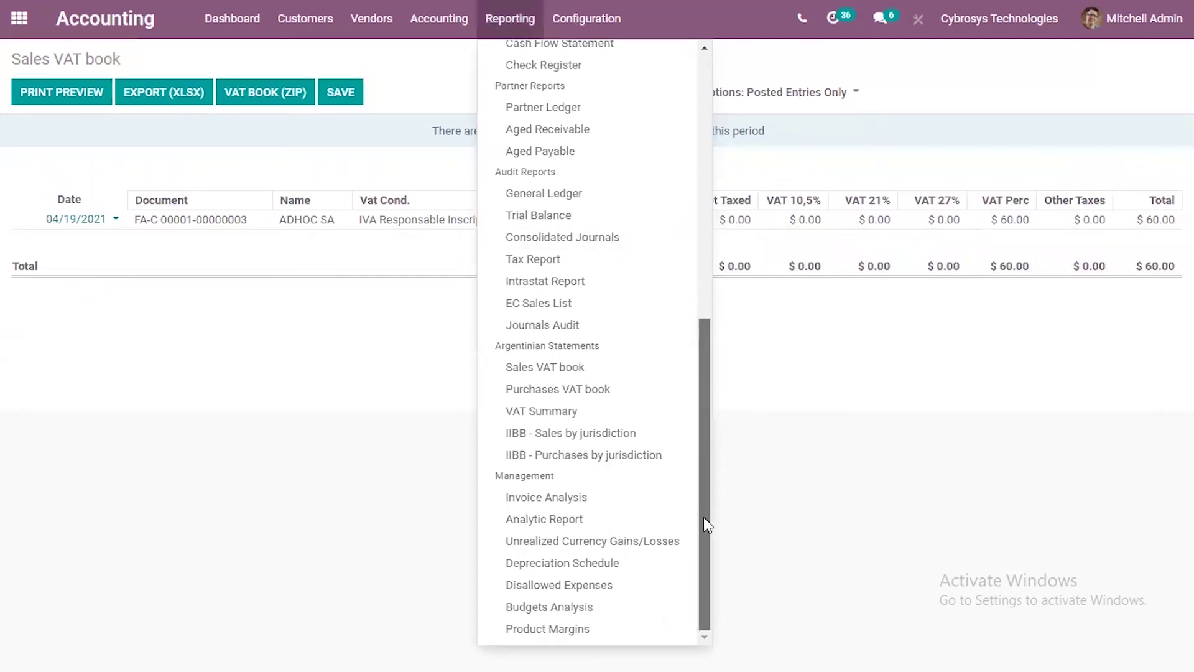
pyautogui.scroll(2, 699, 311)
pyautogui.moveTo(697, 317); pyautogui.dragTo(698, 353)
pyautogui.click(542, 423)
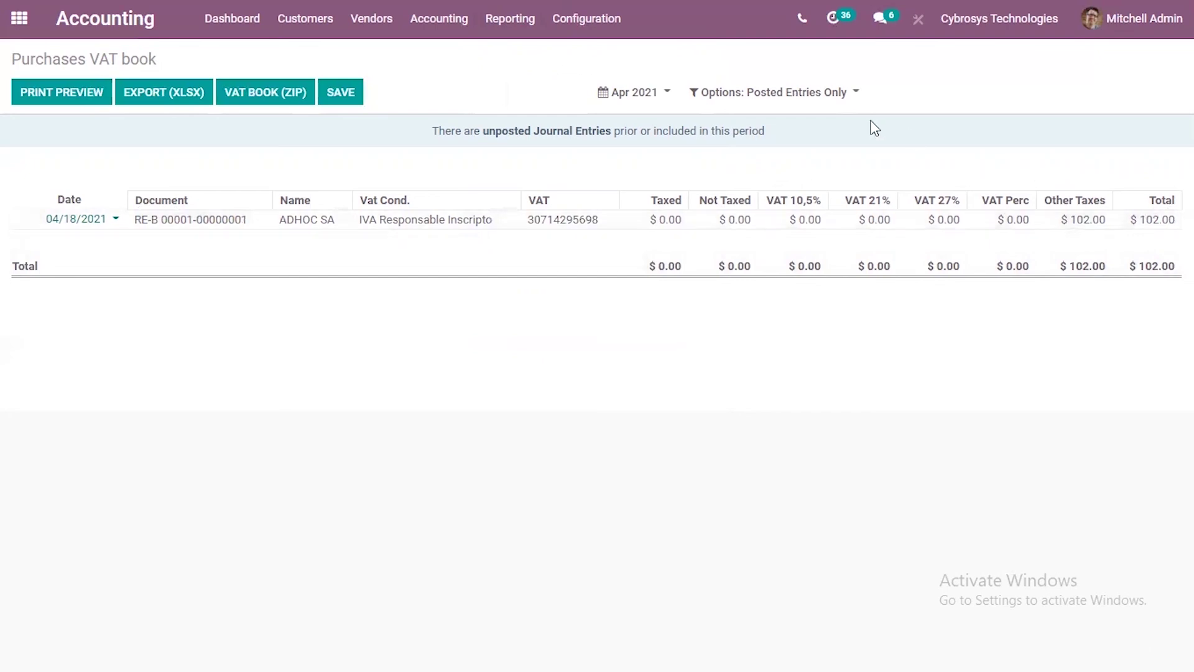
pyautogui.click(792, 108)
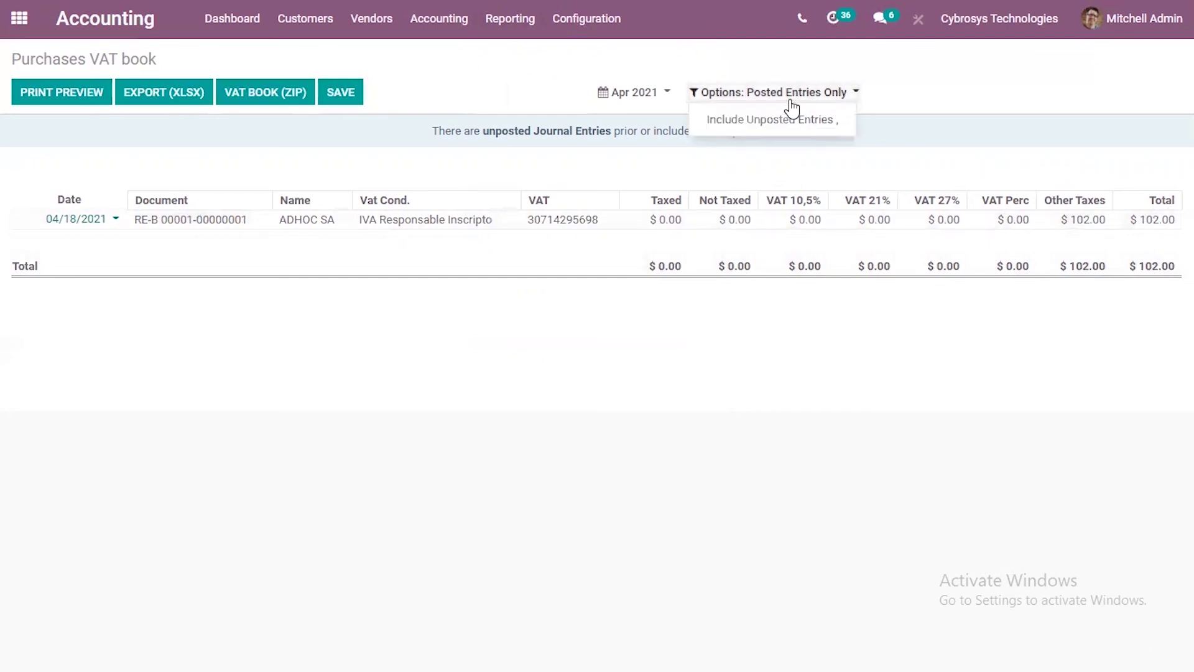
pyautogui.click(944, 110)
pyautogui.click(638, 94)
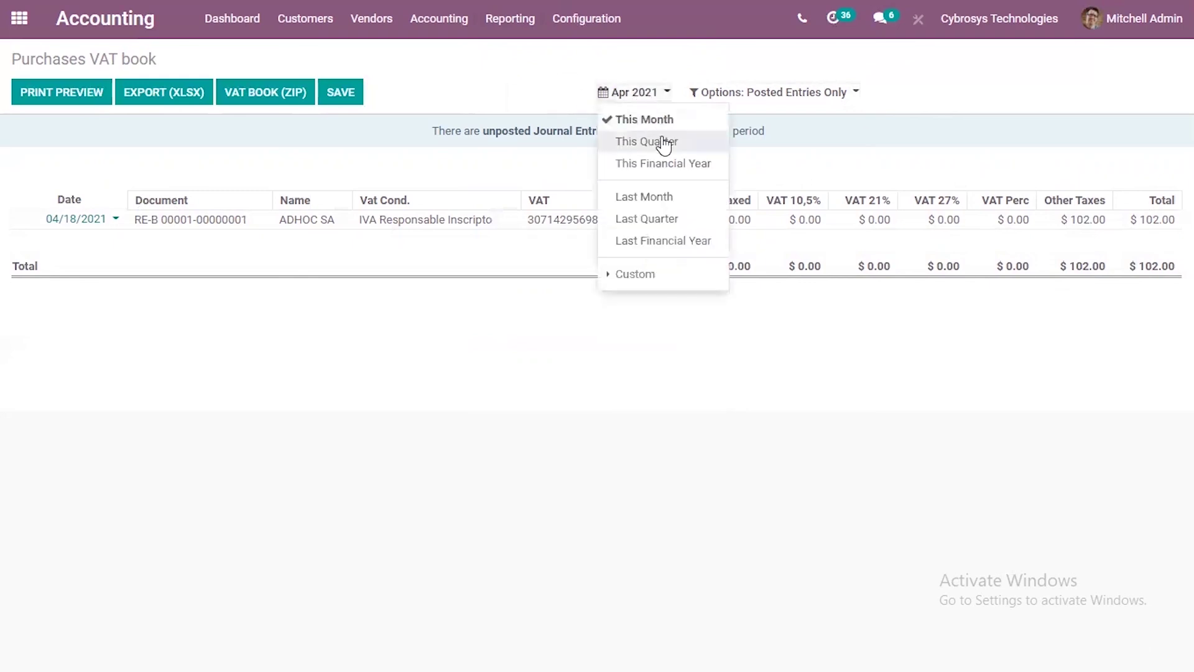
pyautogui.click(660, 165)
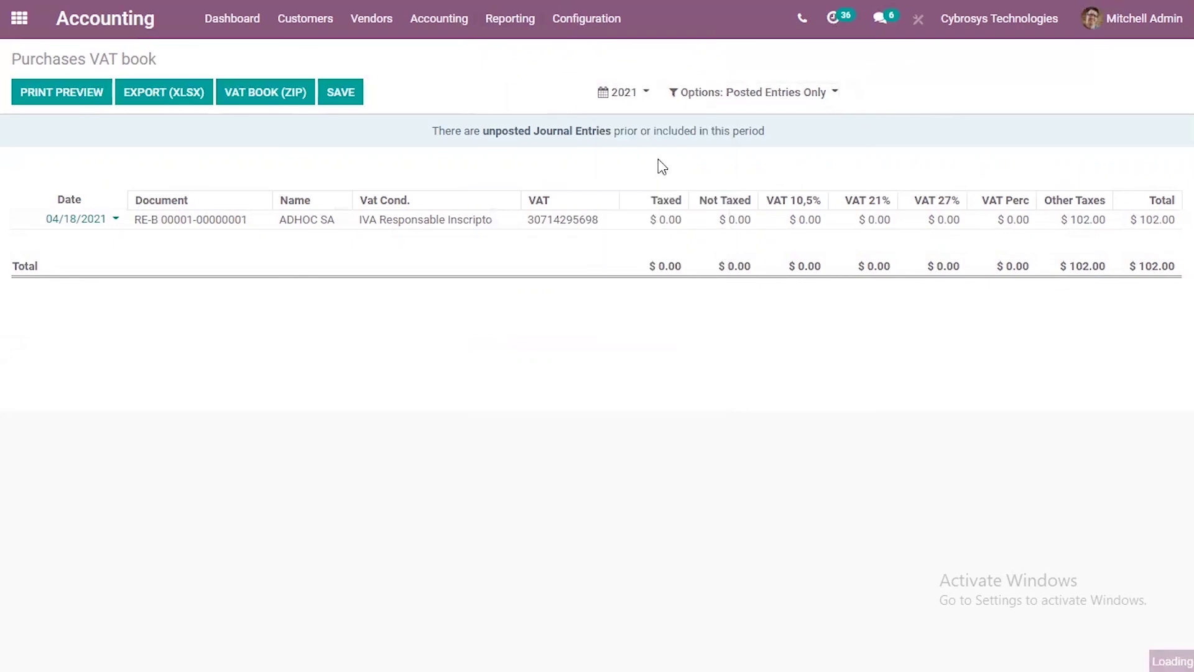
pyautogui.click(69, 221)
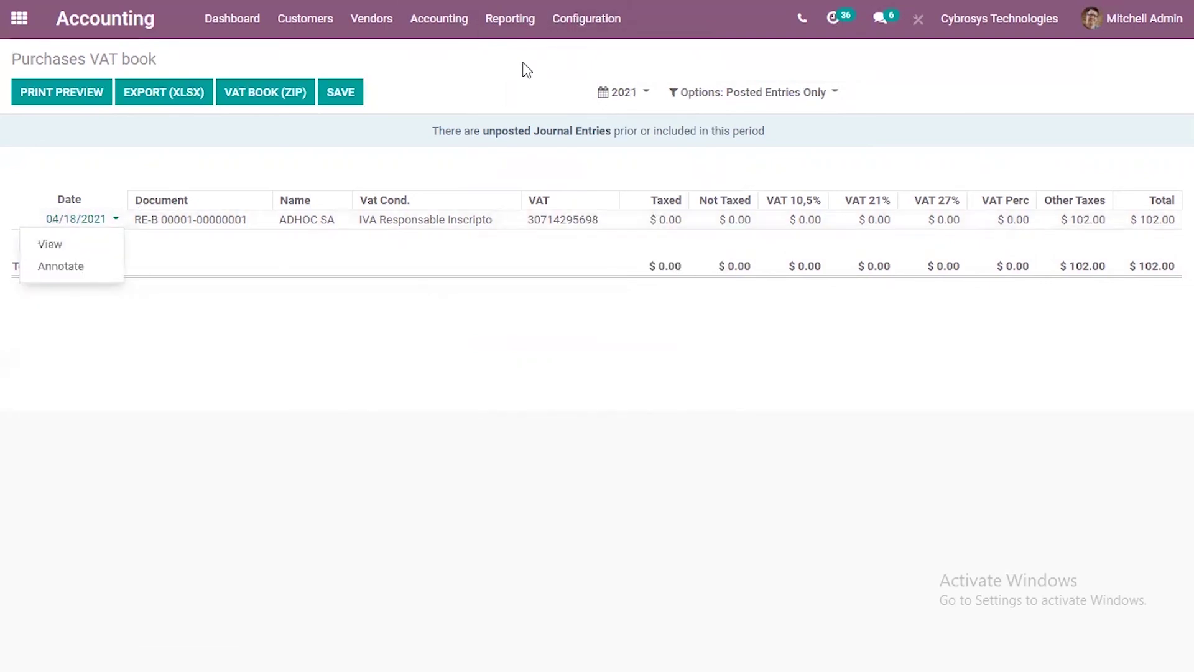
pyautogui.click(525, 69)
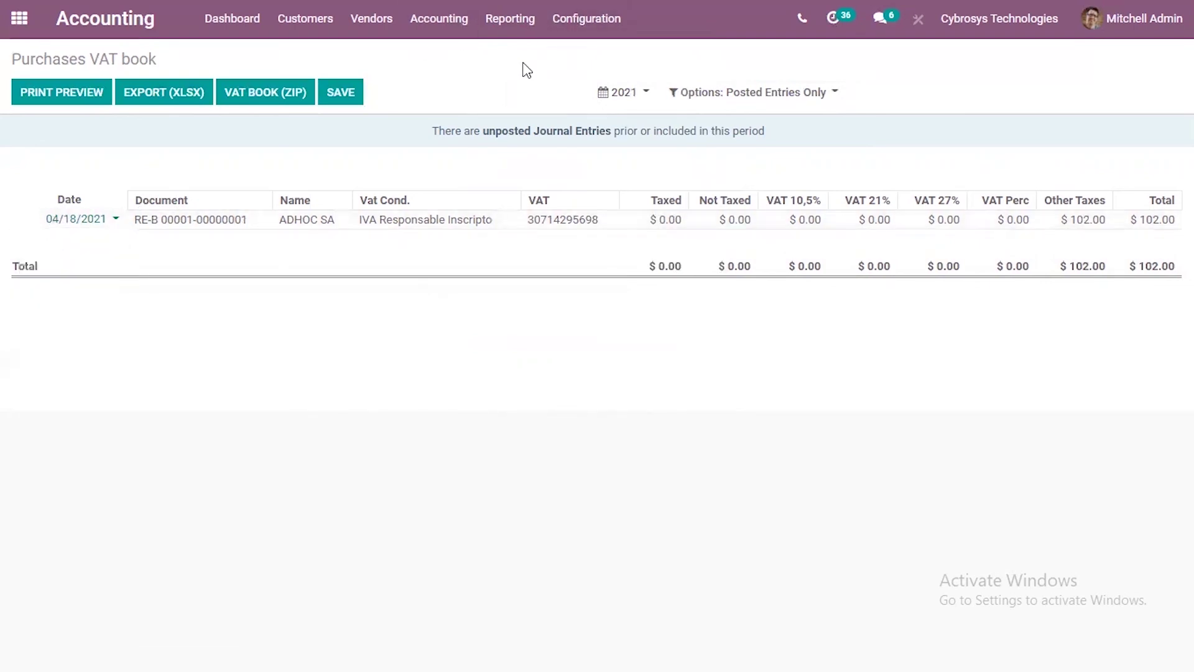
# Step: Open the Argentinian VAT Summary report and review its list of measures
pyautogui.click(525, 16)
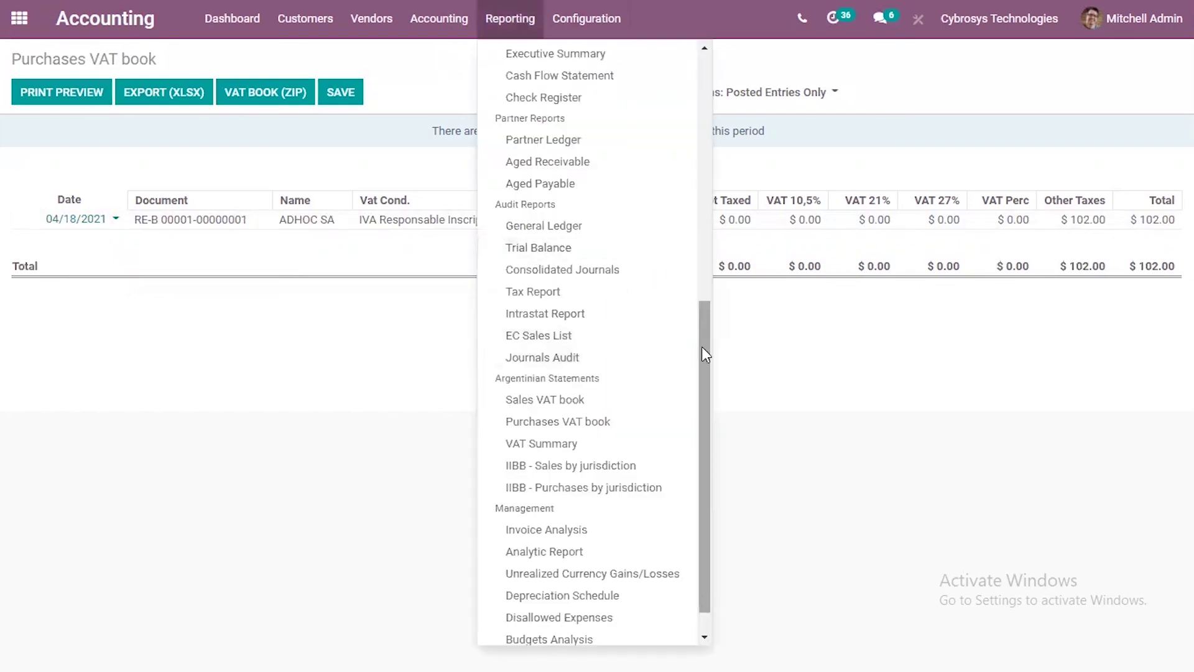
pyautogui.moveTo(701, 345); pyautogui.dragTo(701, 371)
pyautogui.click(587, 413)
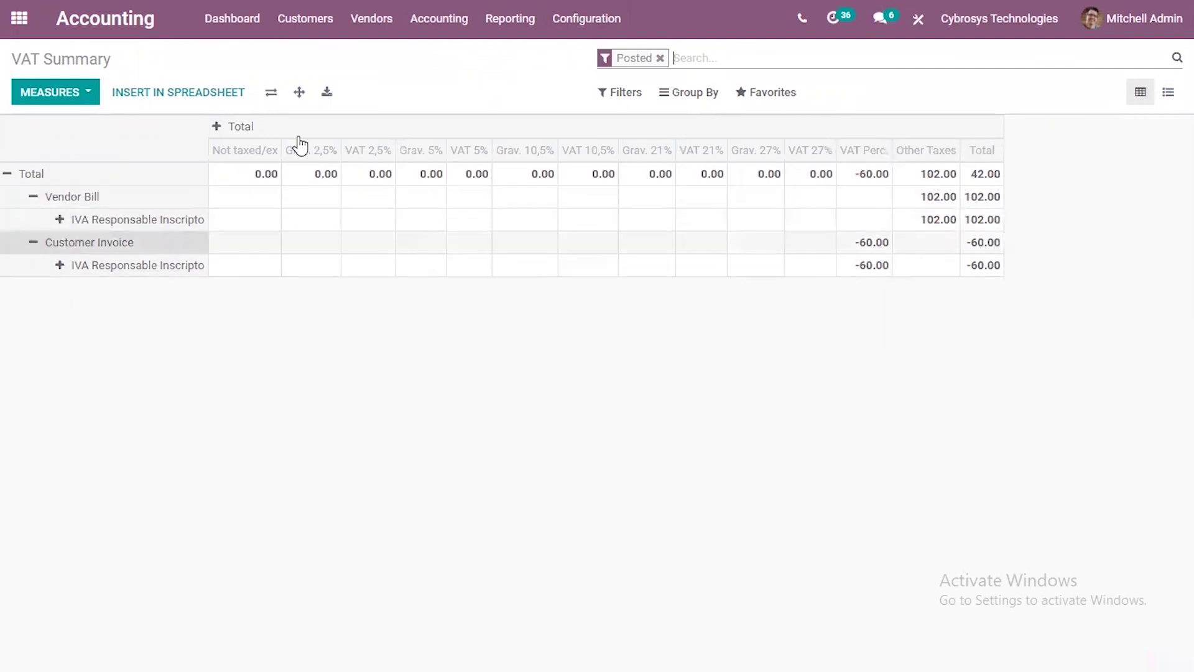
pyautogui.click(41, 95)
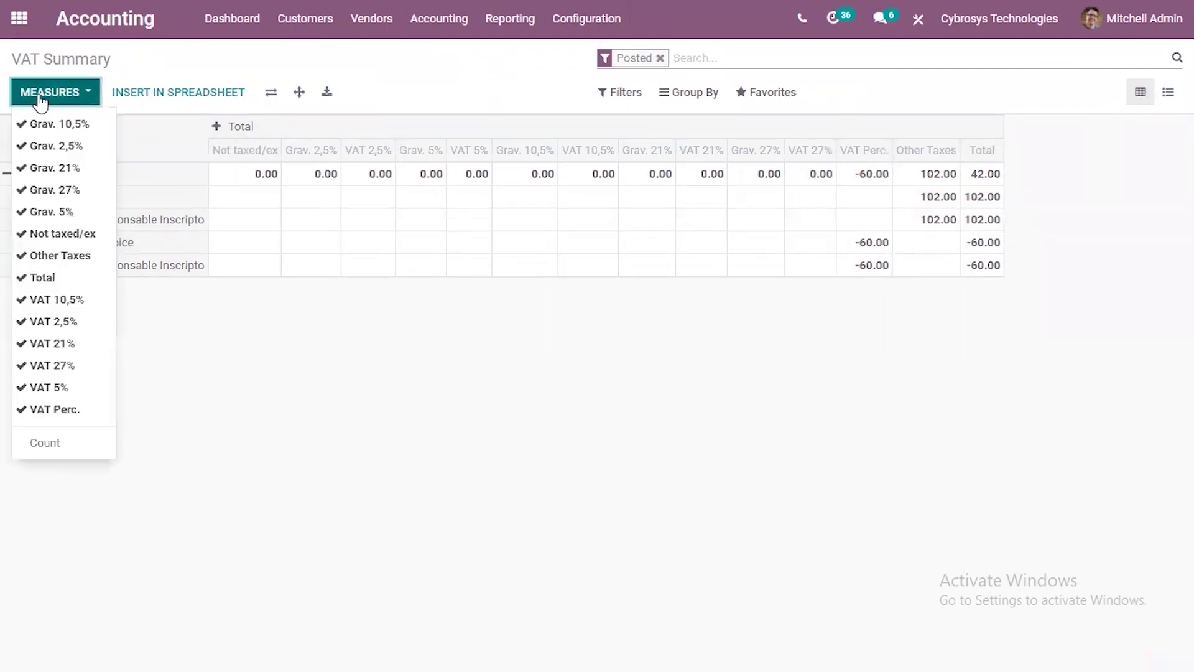
pyautogui.click(337, 423)
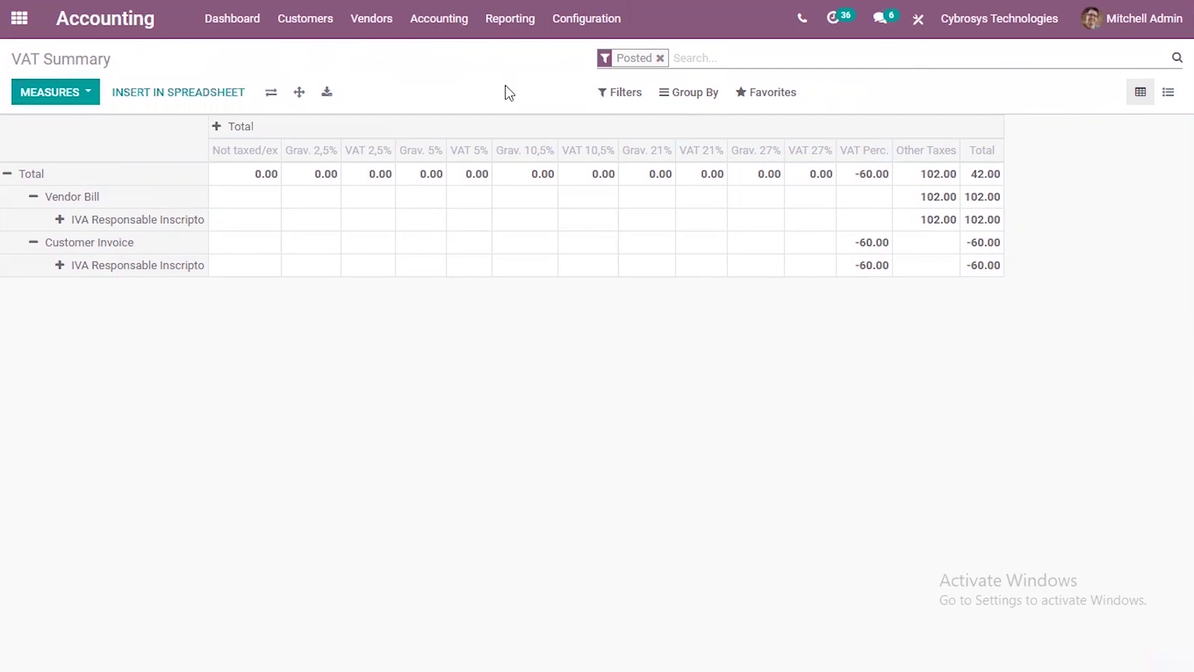
# Step: Check the VAT Summary's grouping and filter options, trying the Sales VAT filter and removing it again
pyautogui.click(710, 98)
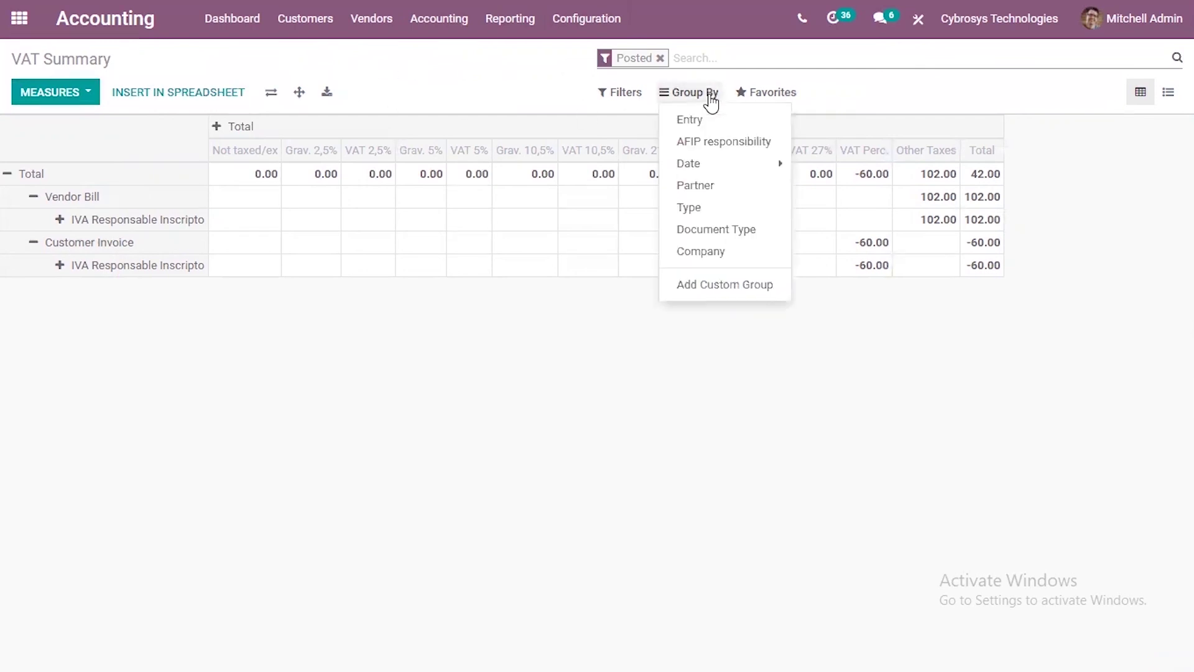
pyautogui.click(614, 100)
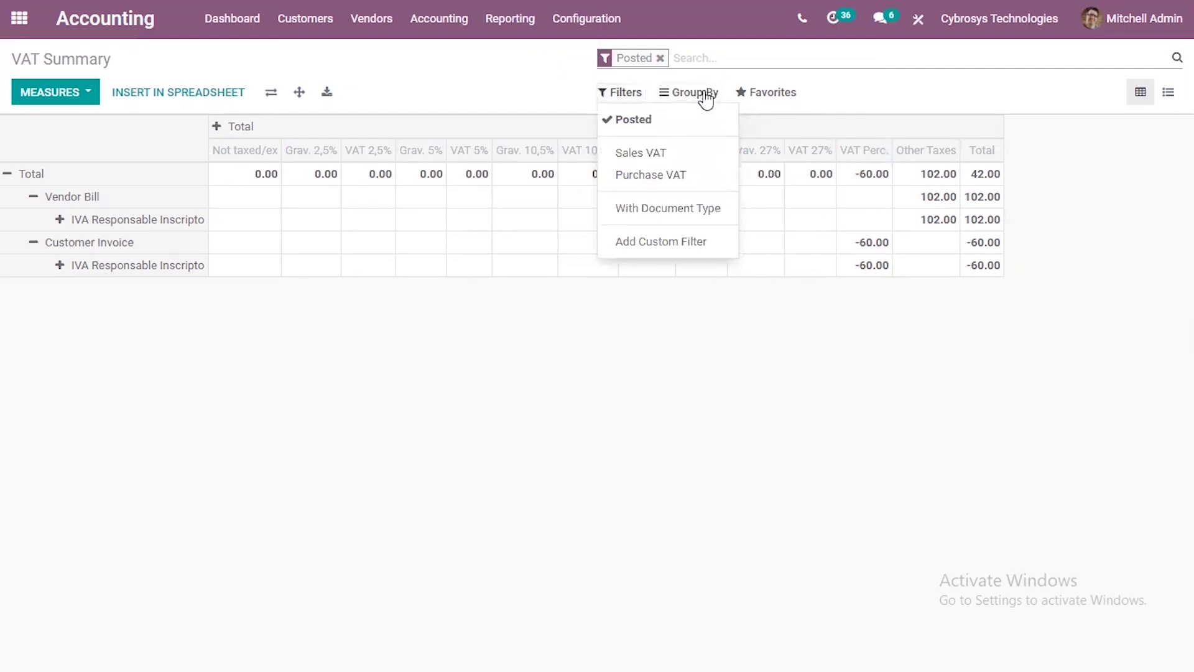
pyautogui.click(668, 161)
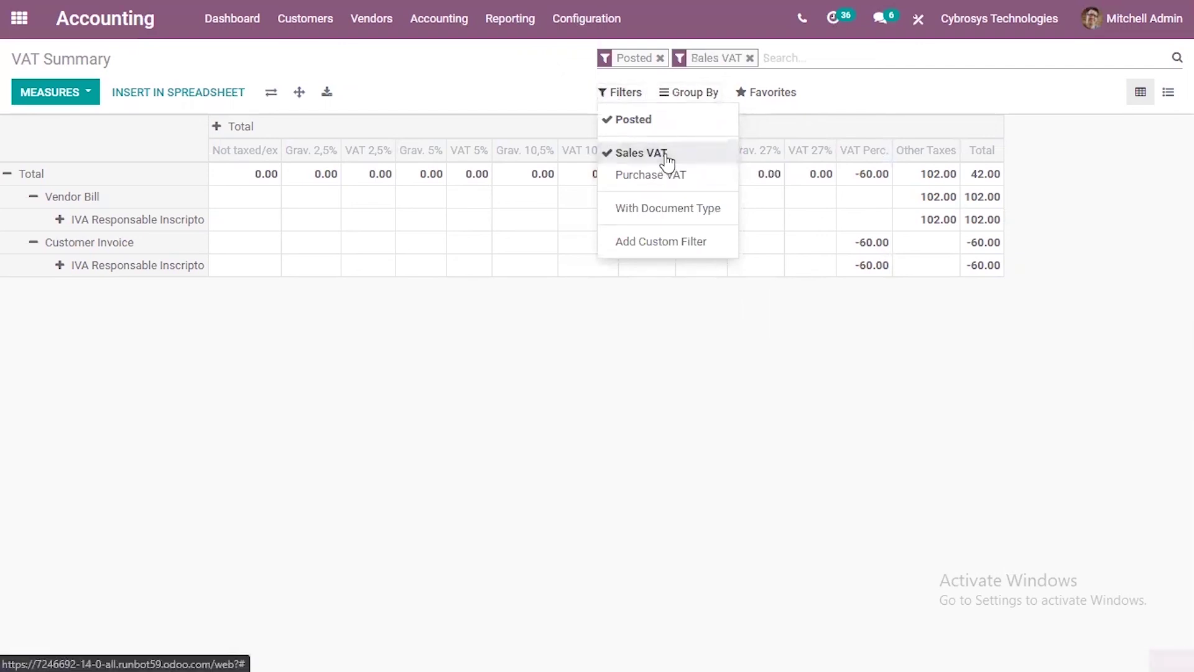
pyautogui.click(667, 162)
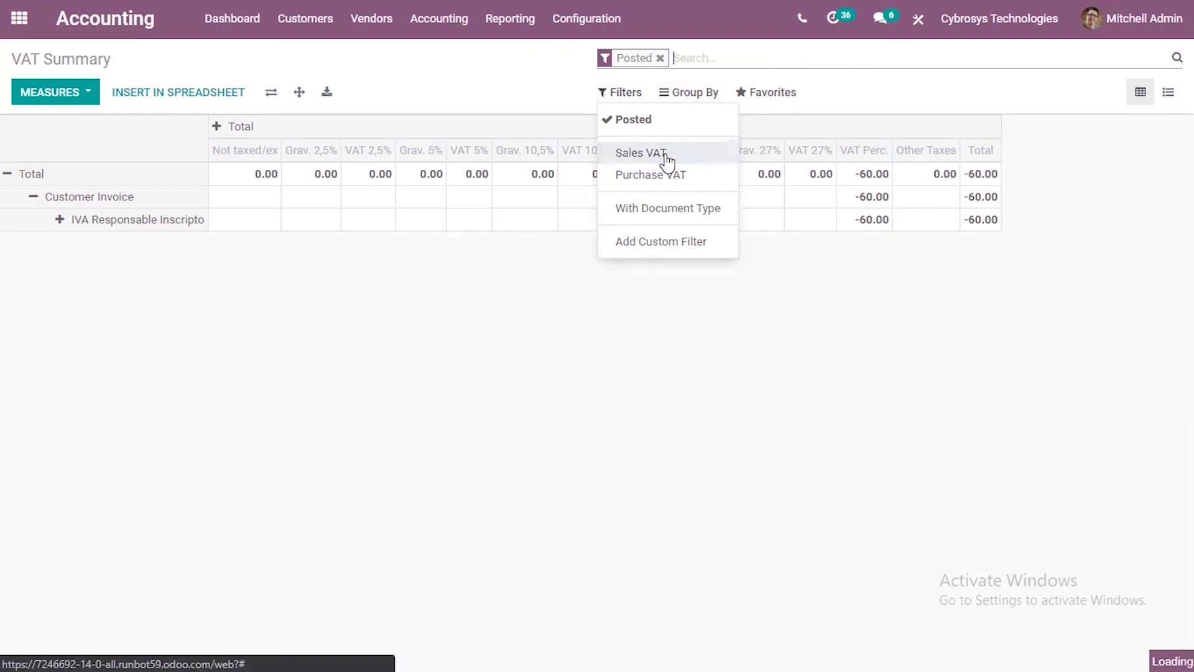
# Step: Group the VAT Summary by Partner, AFIP responsibility and Document Type
pyautogui.click(688, 95)
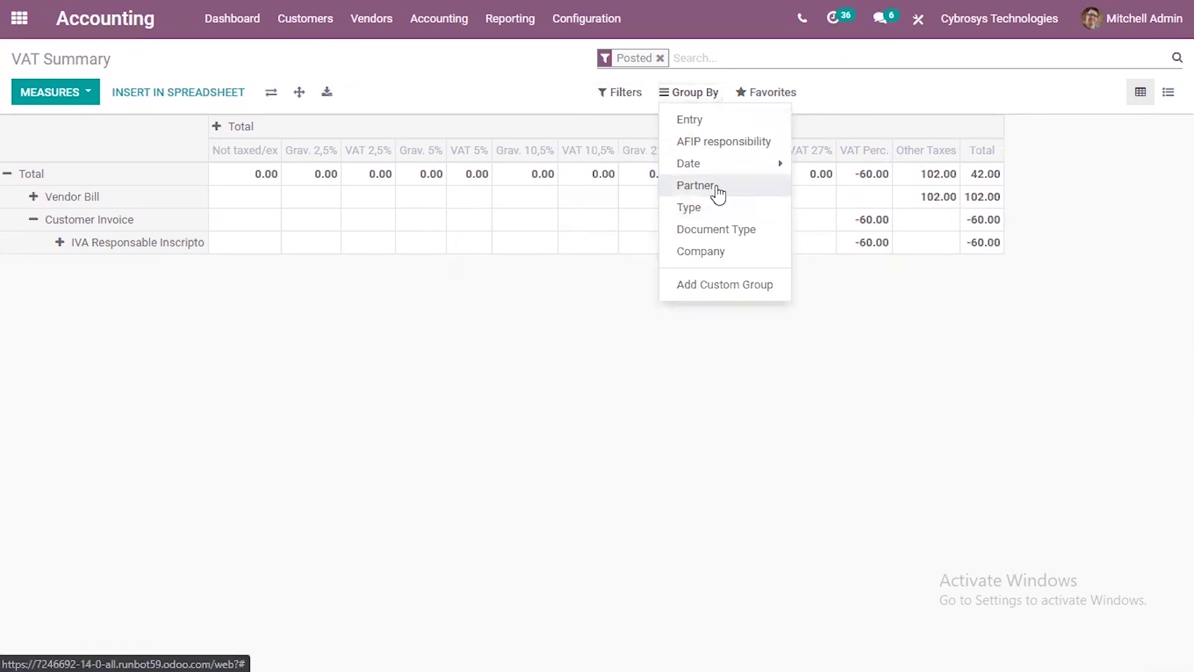
pyautogui.click(717, 187)
pyautogui.click(711, 144)
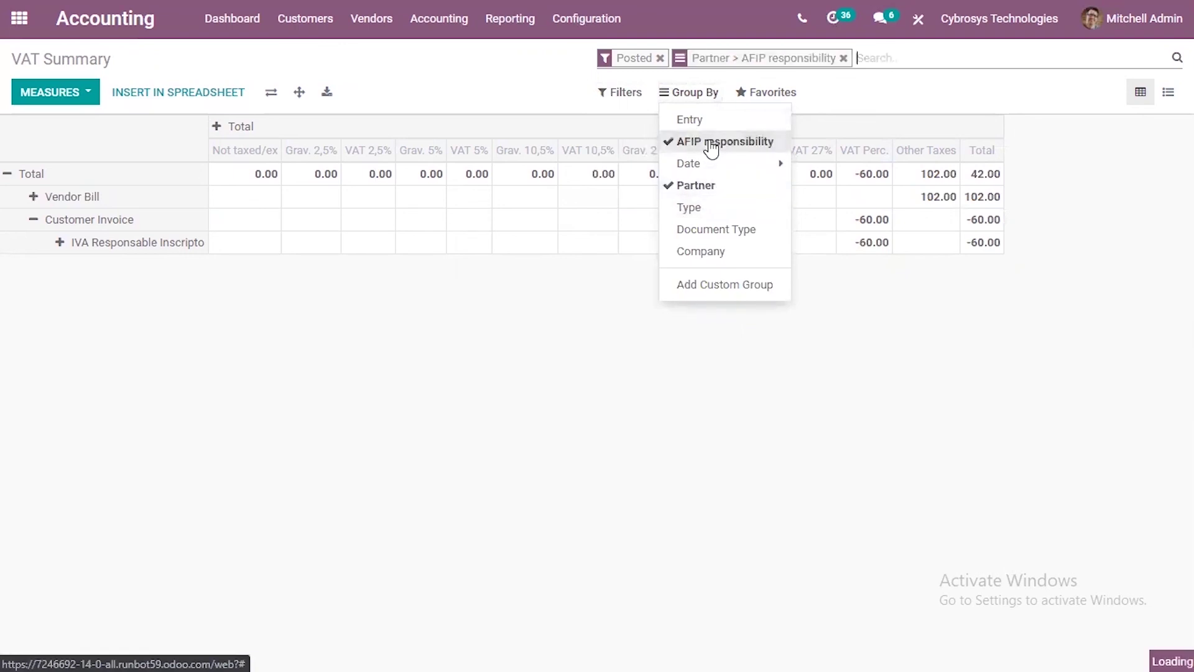
pyautogui.click(732, 237)
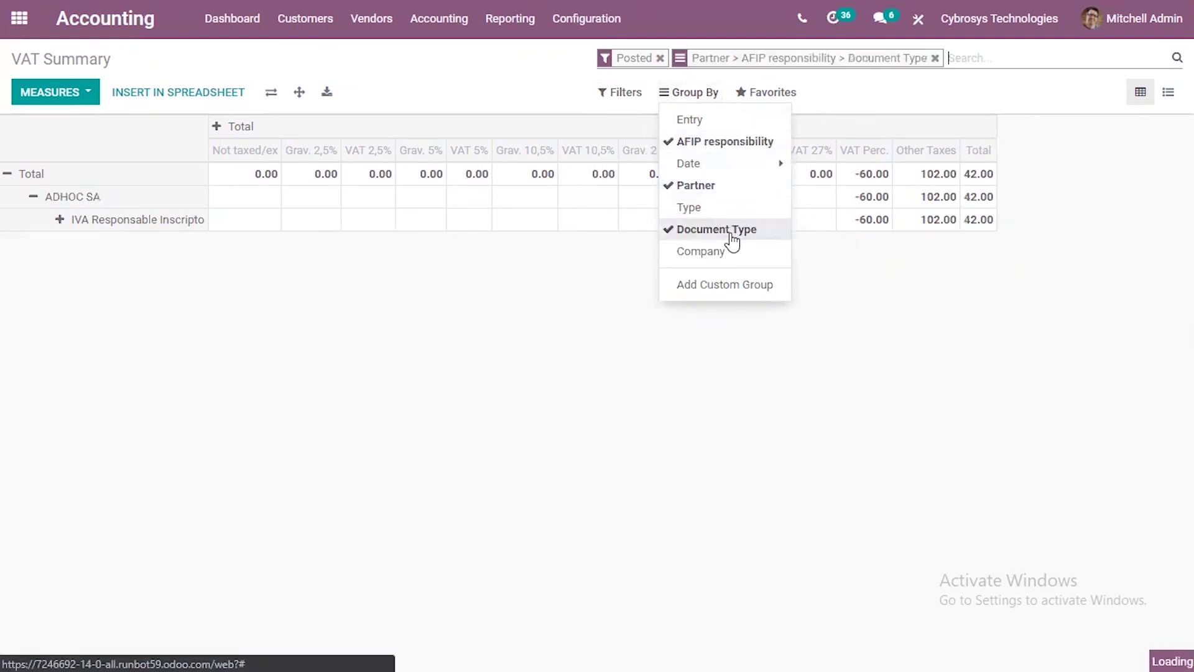
pyautogui.click(499, 291)
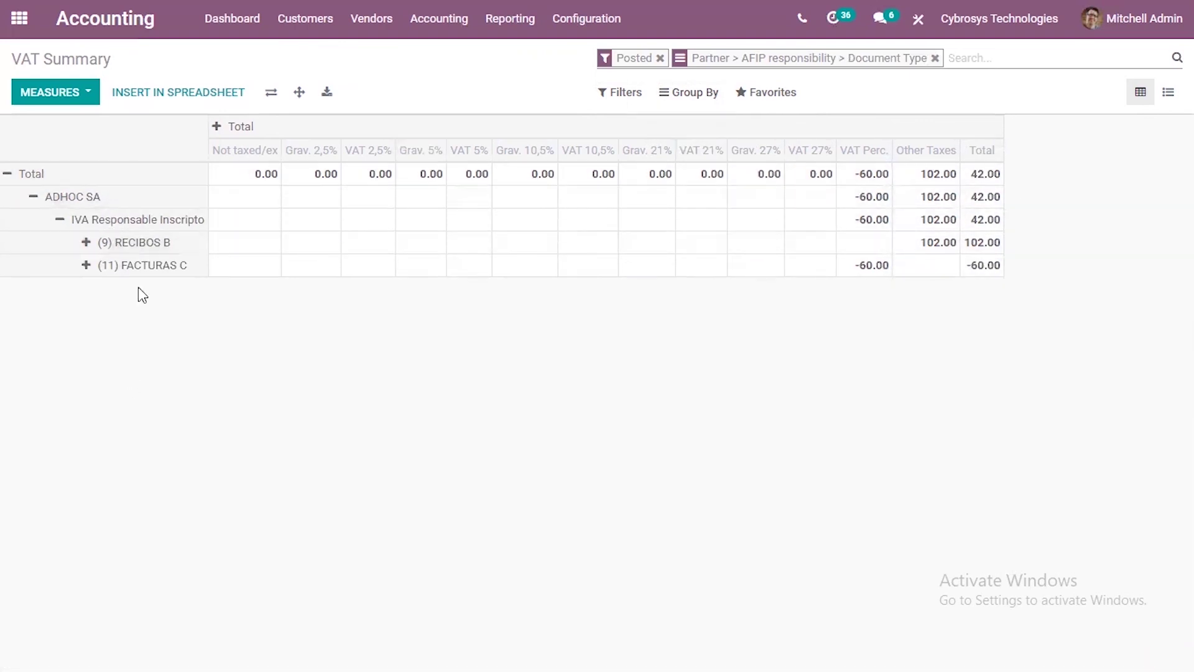
# Step: View the IIBB - Sales by jurisdiction report and open the IIBB - Purchases by jurisdiction report
pyautogui.click(529, 23)
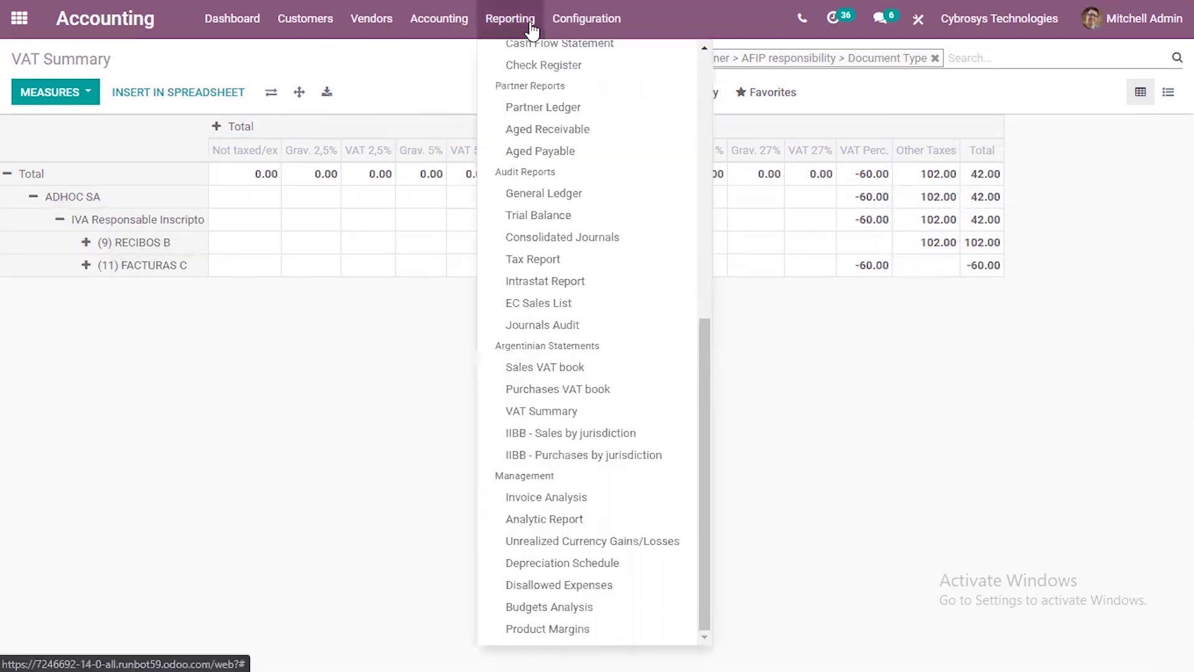
pyautogui.click(612, 440)
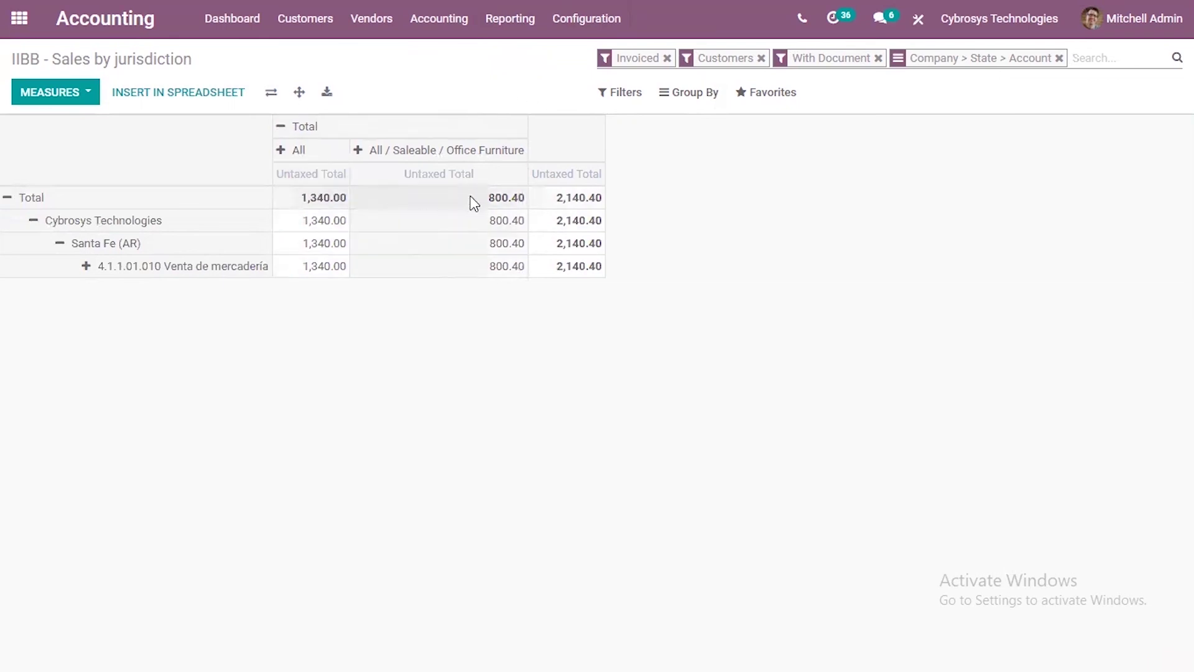
pyautogui.click(507, 23)
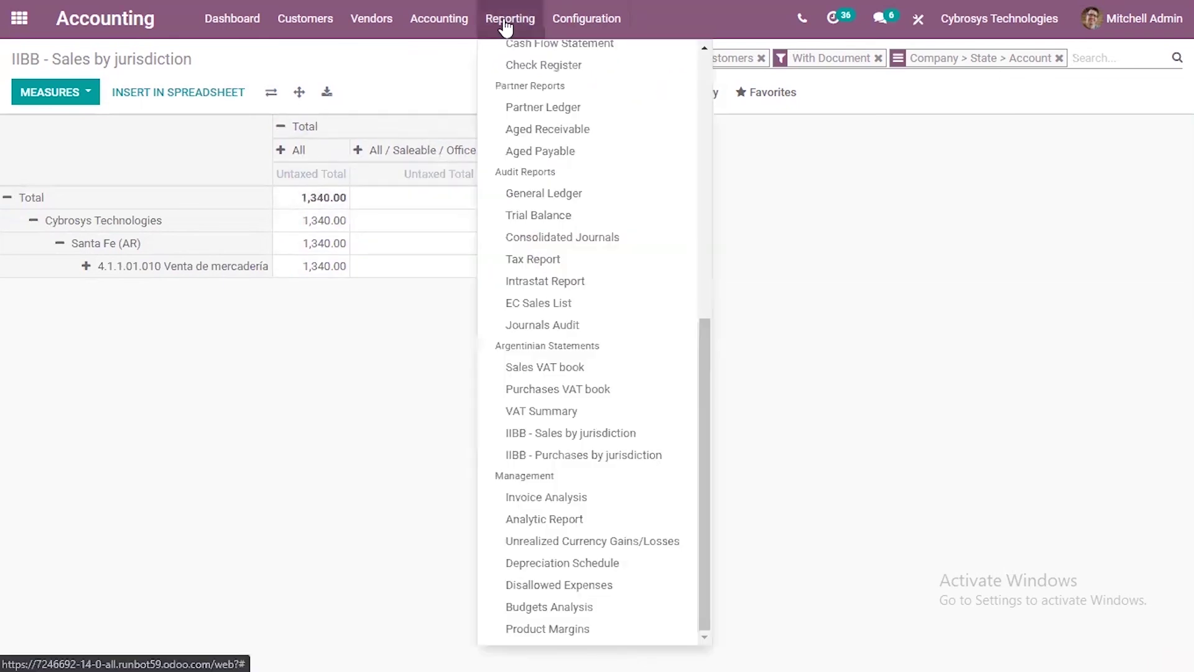
pyautogui.click(573, 450)
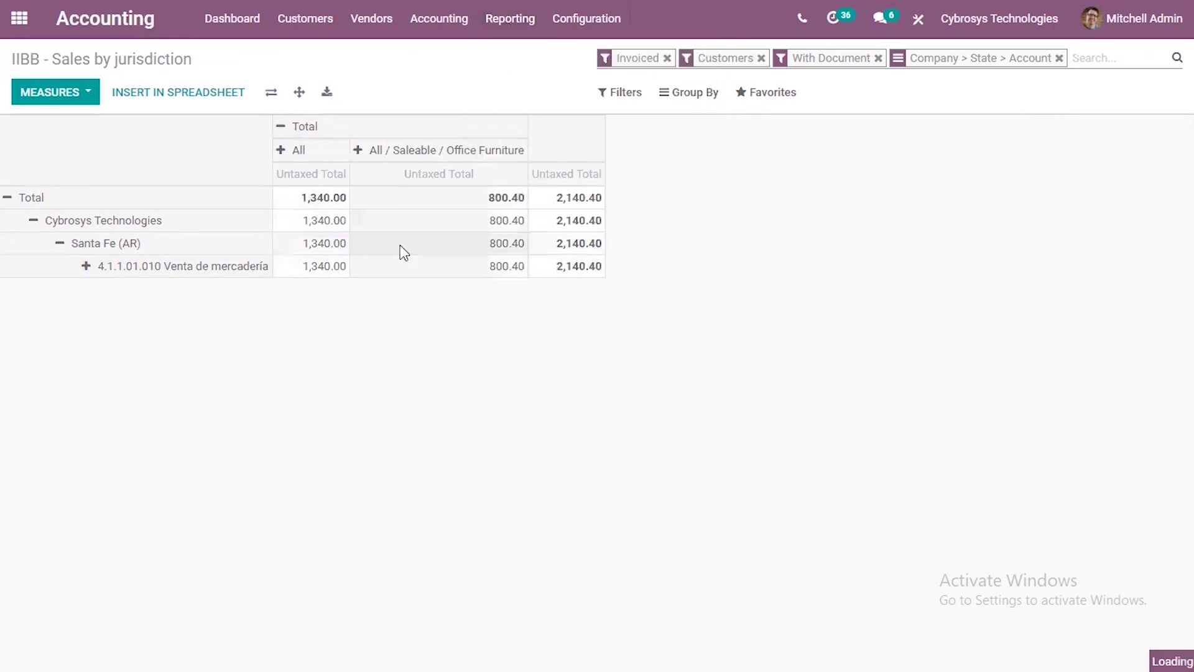
# Step: Add the Product Quantity and Average Price measures to the IIBB - Purchases by jurisdiction report
pyautogui.click(57, 99)
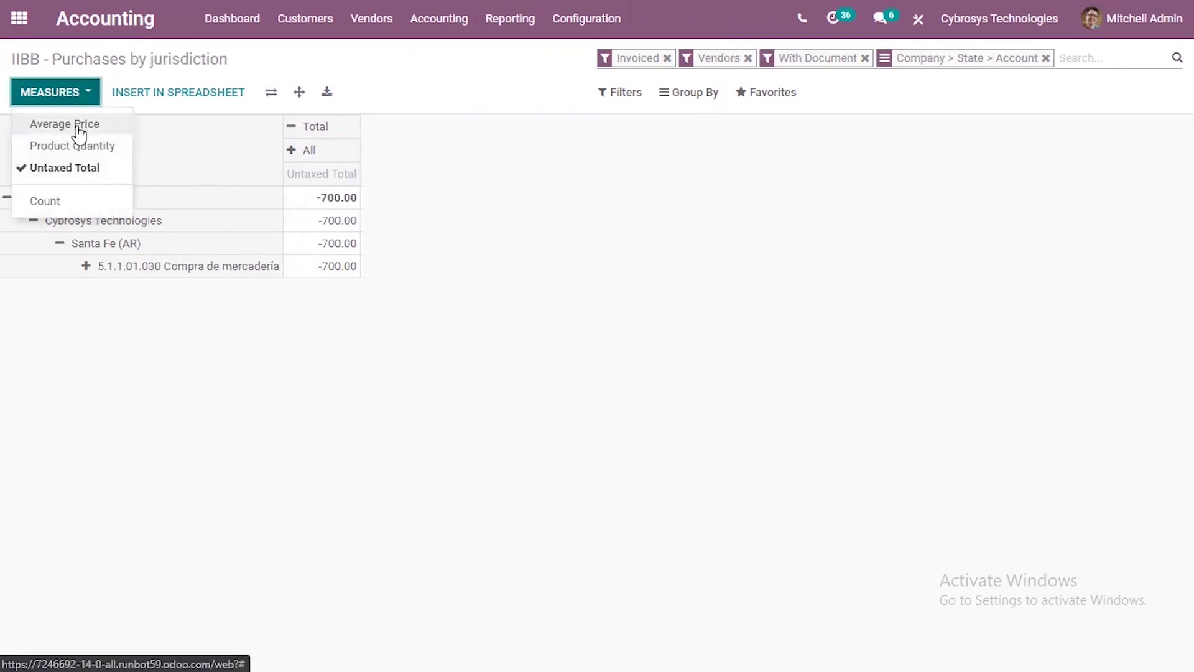
pyautogui.click(90, 147)
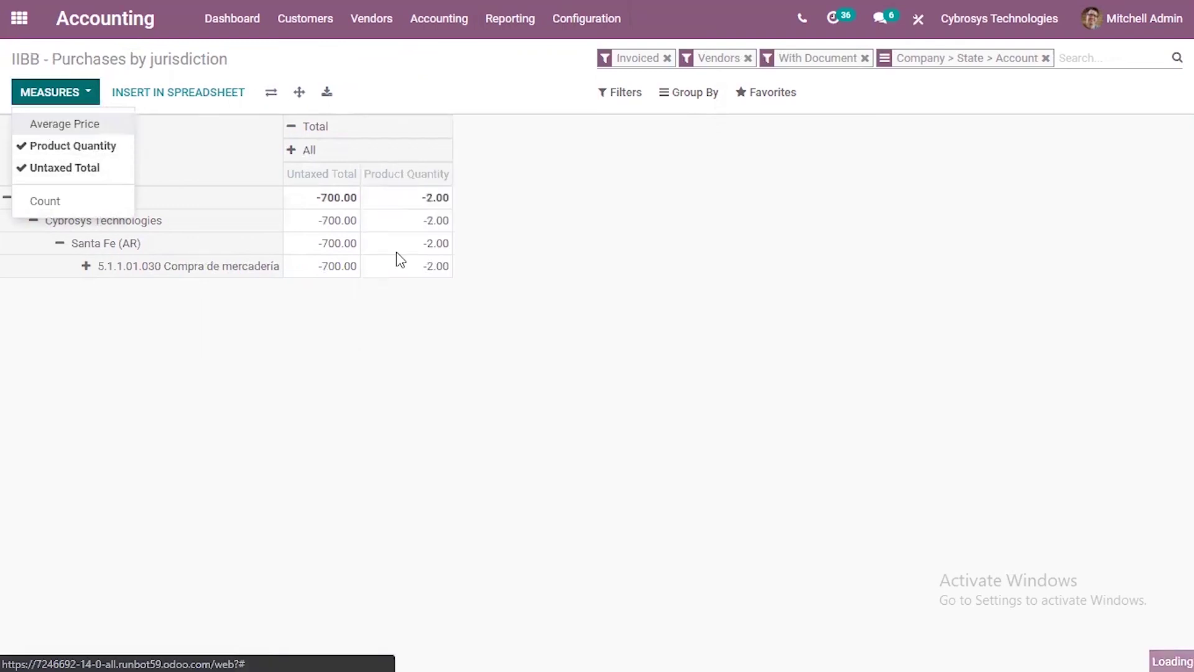
pyautogui.click(766, 208)
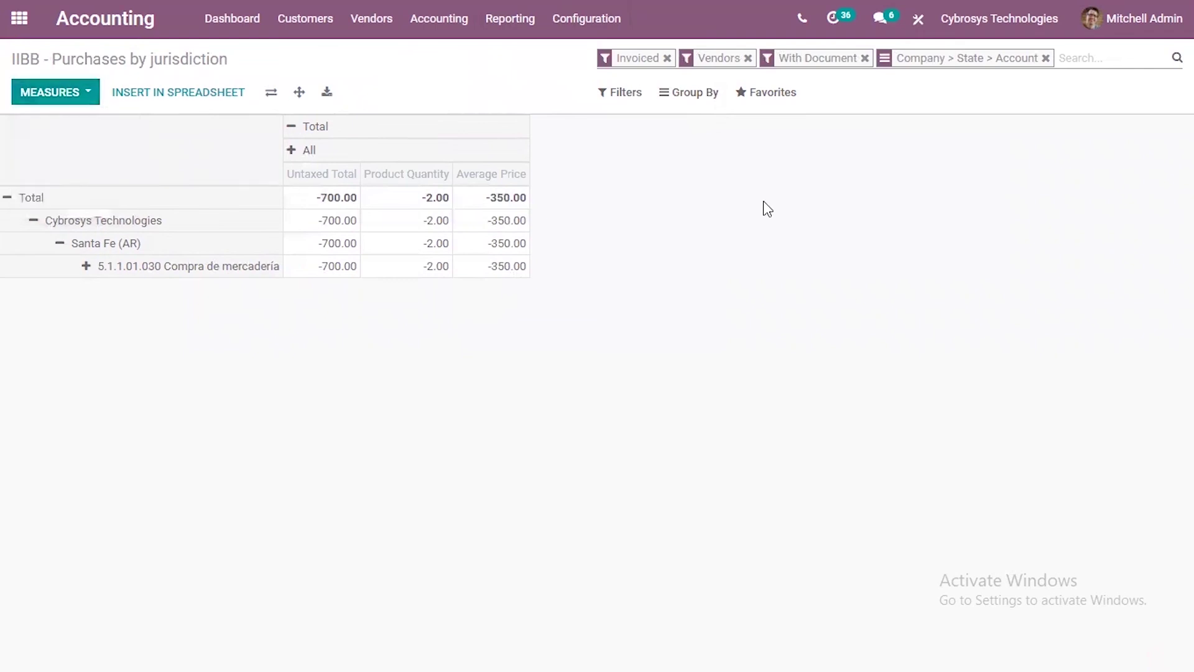